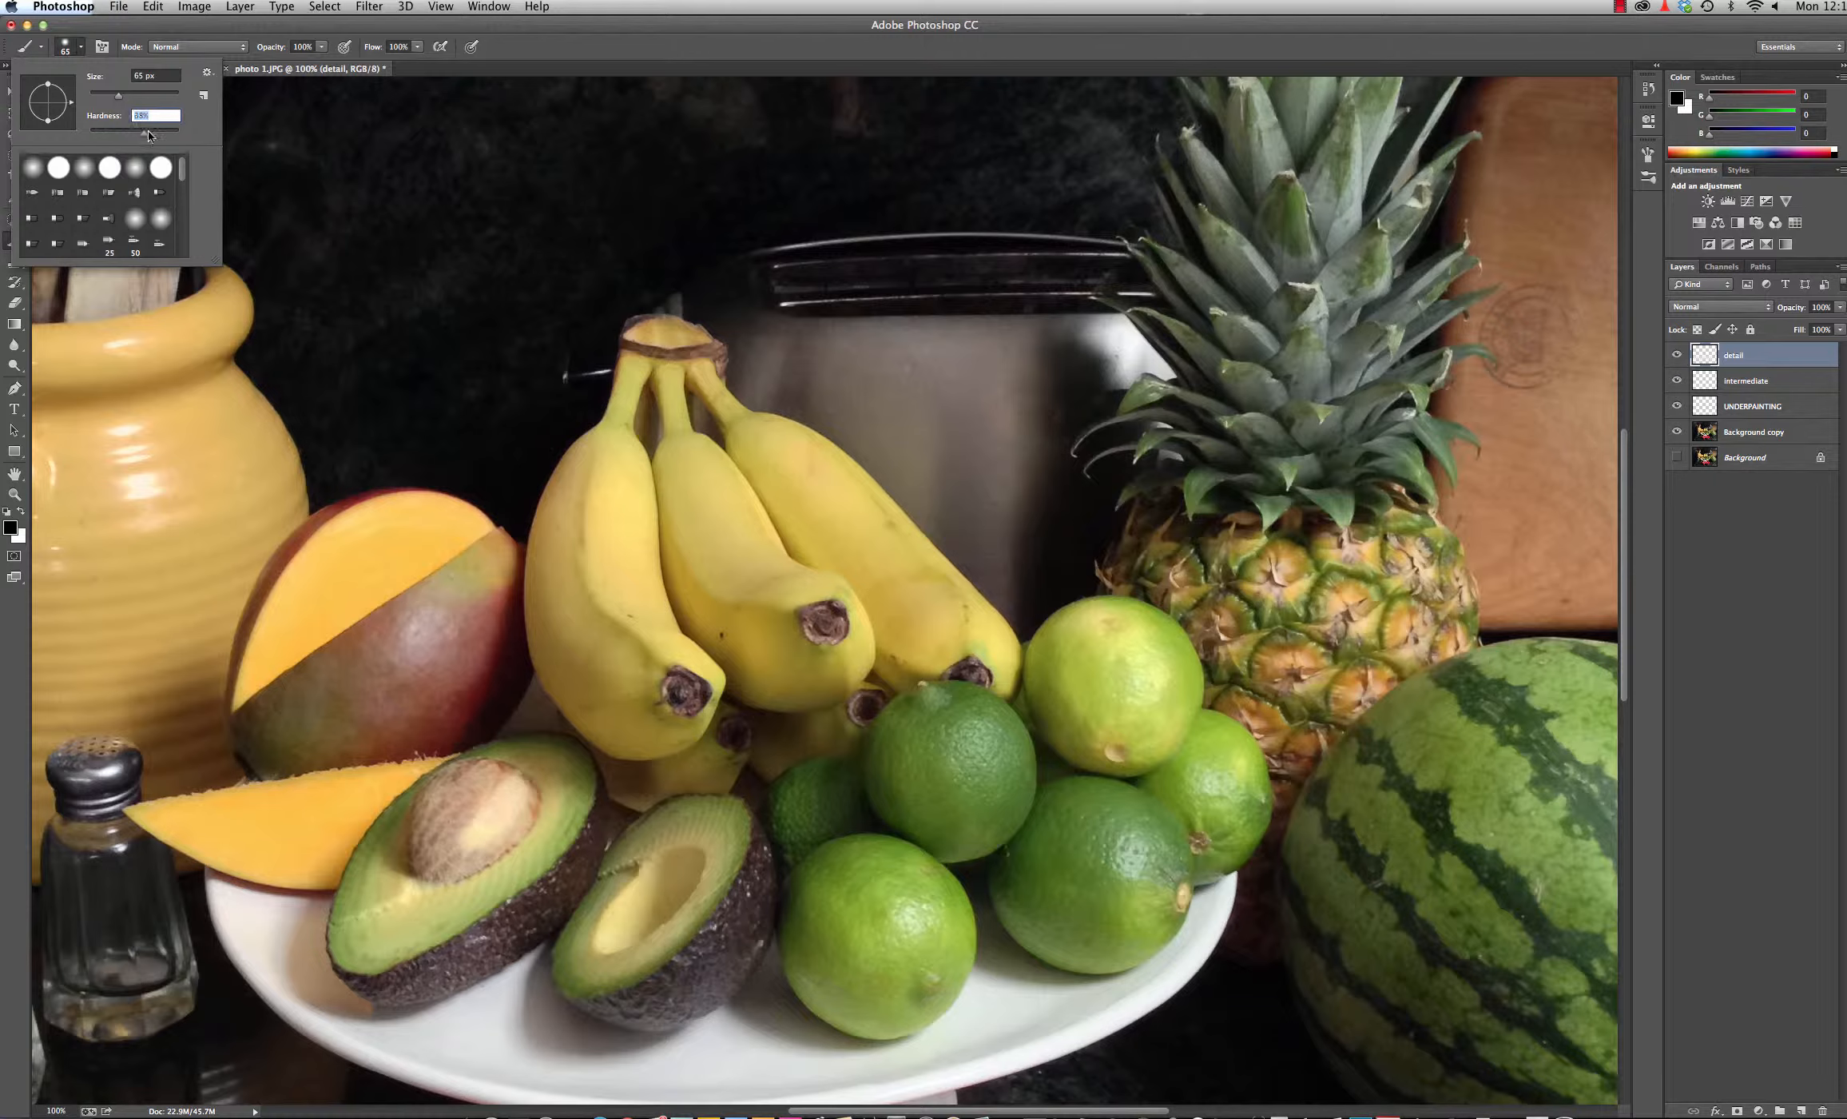
# Lower the brush hardness to 0% and hide the Background copy layer.
pyautogui.moveTo(148, 134); pyautogui.dragTo(98, 130)
pyautogui.moveTo(170, 132); pyautogui.dragTo(91, 118)
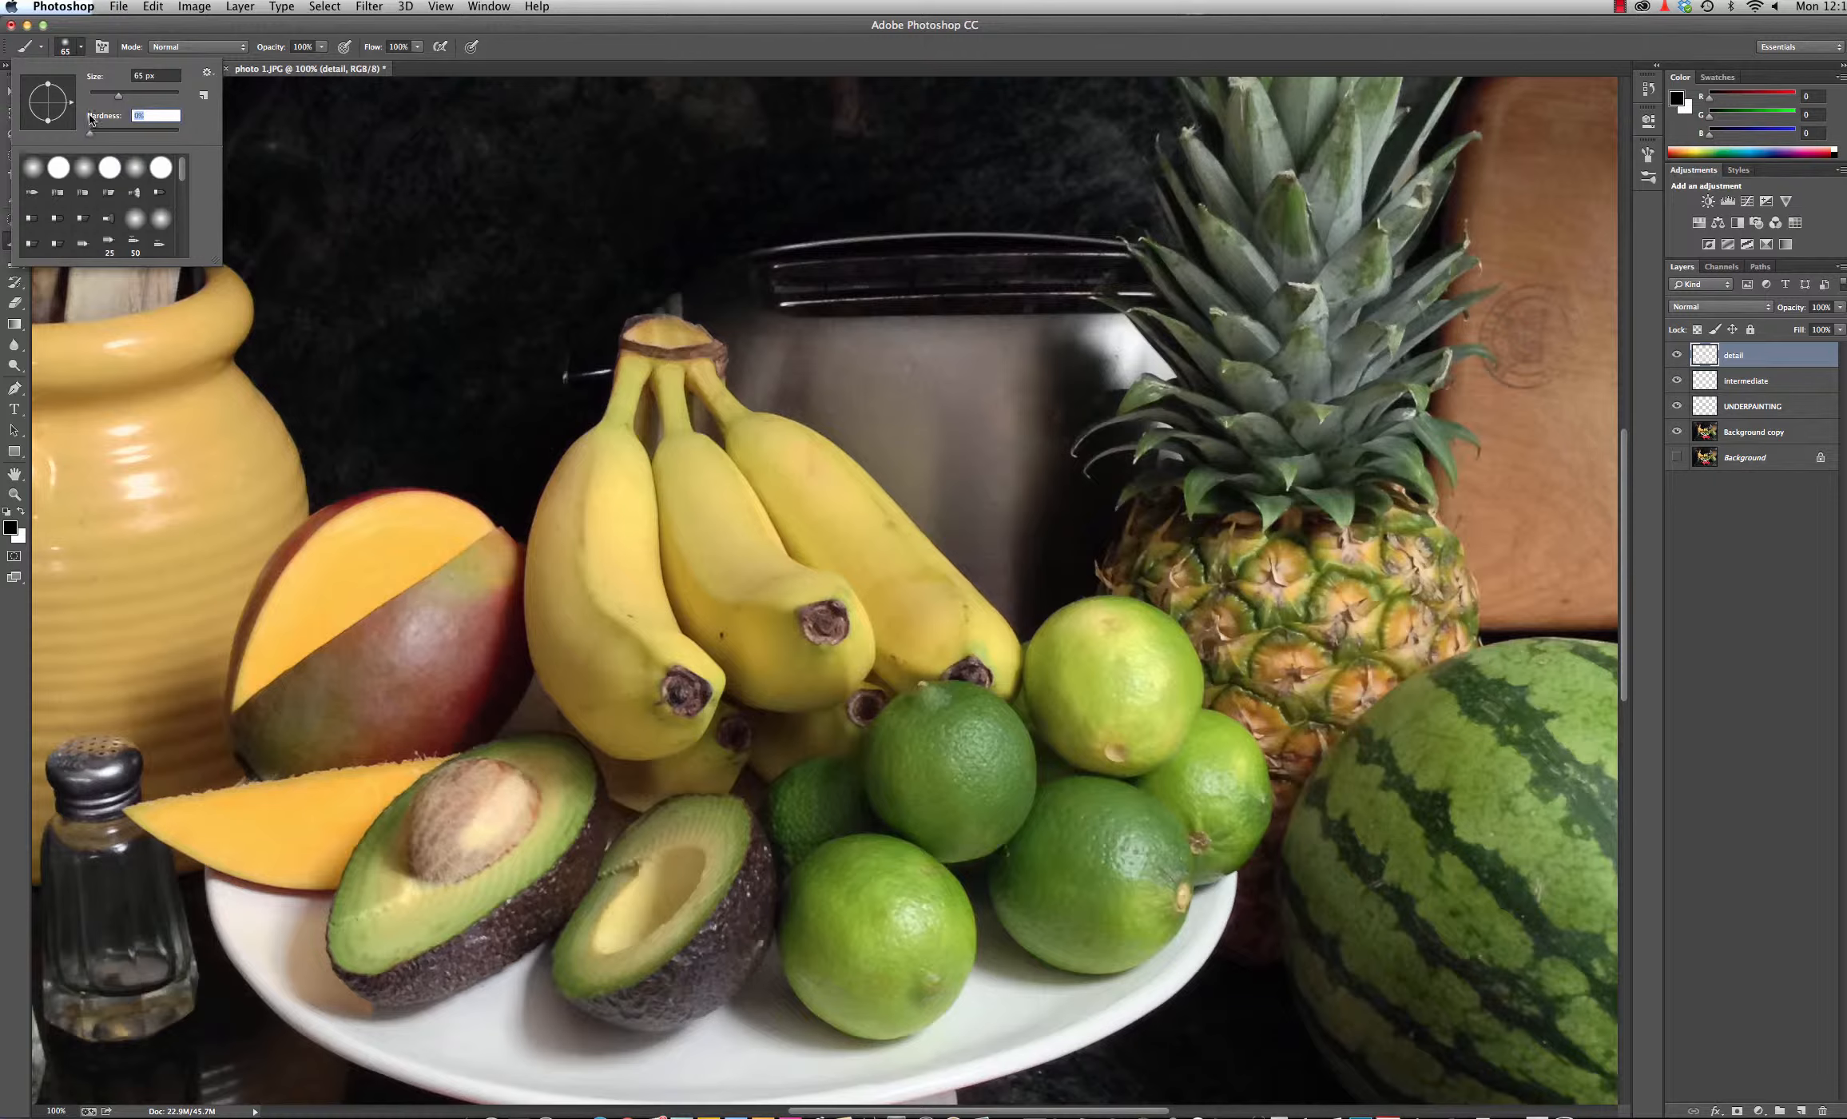
pyautogui.click(1677, 432)
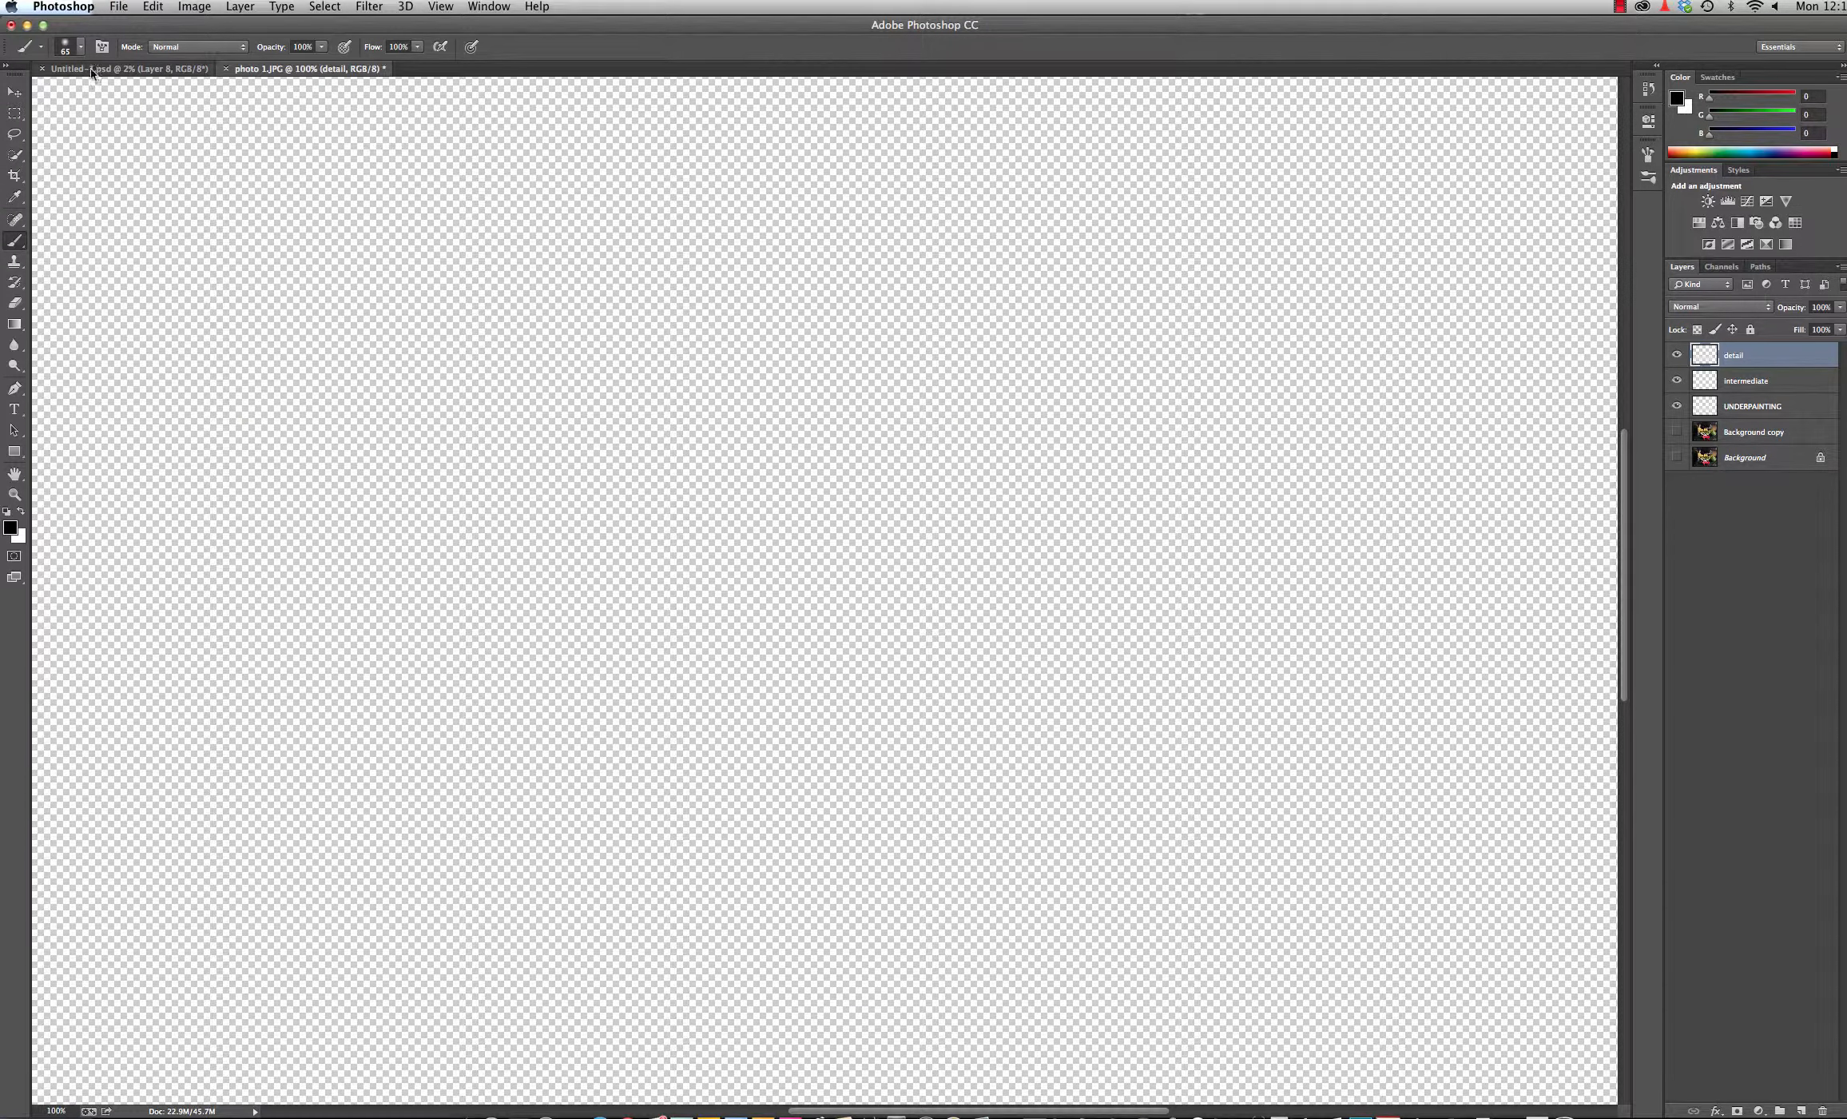
# Paint a thick, slightly rising black stroke on the detail layer with a hard round 65 px brush.
pyautogui.click(80, 49)
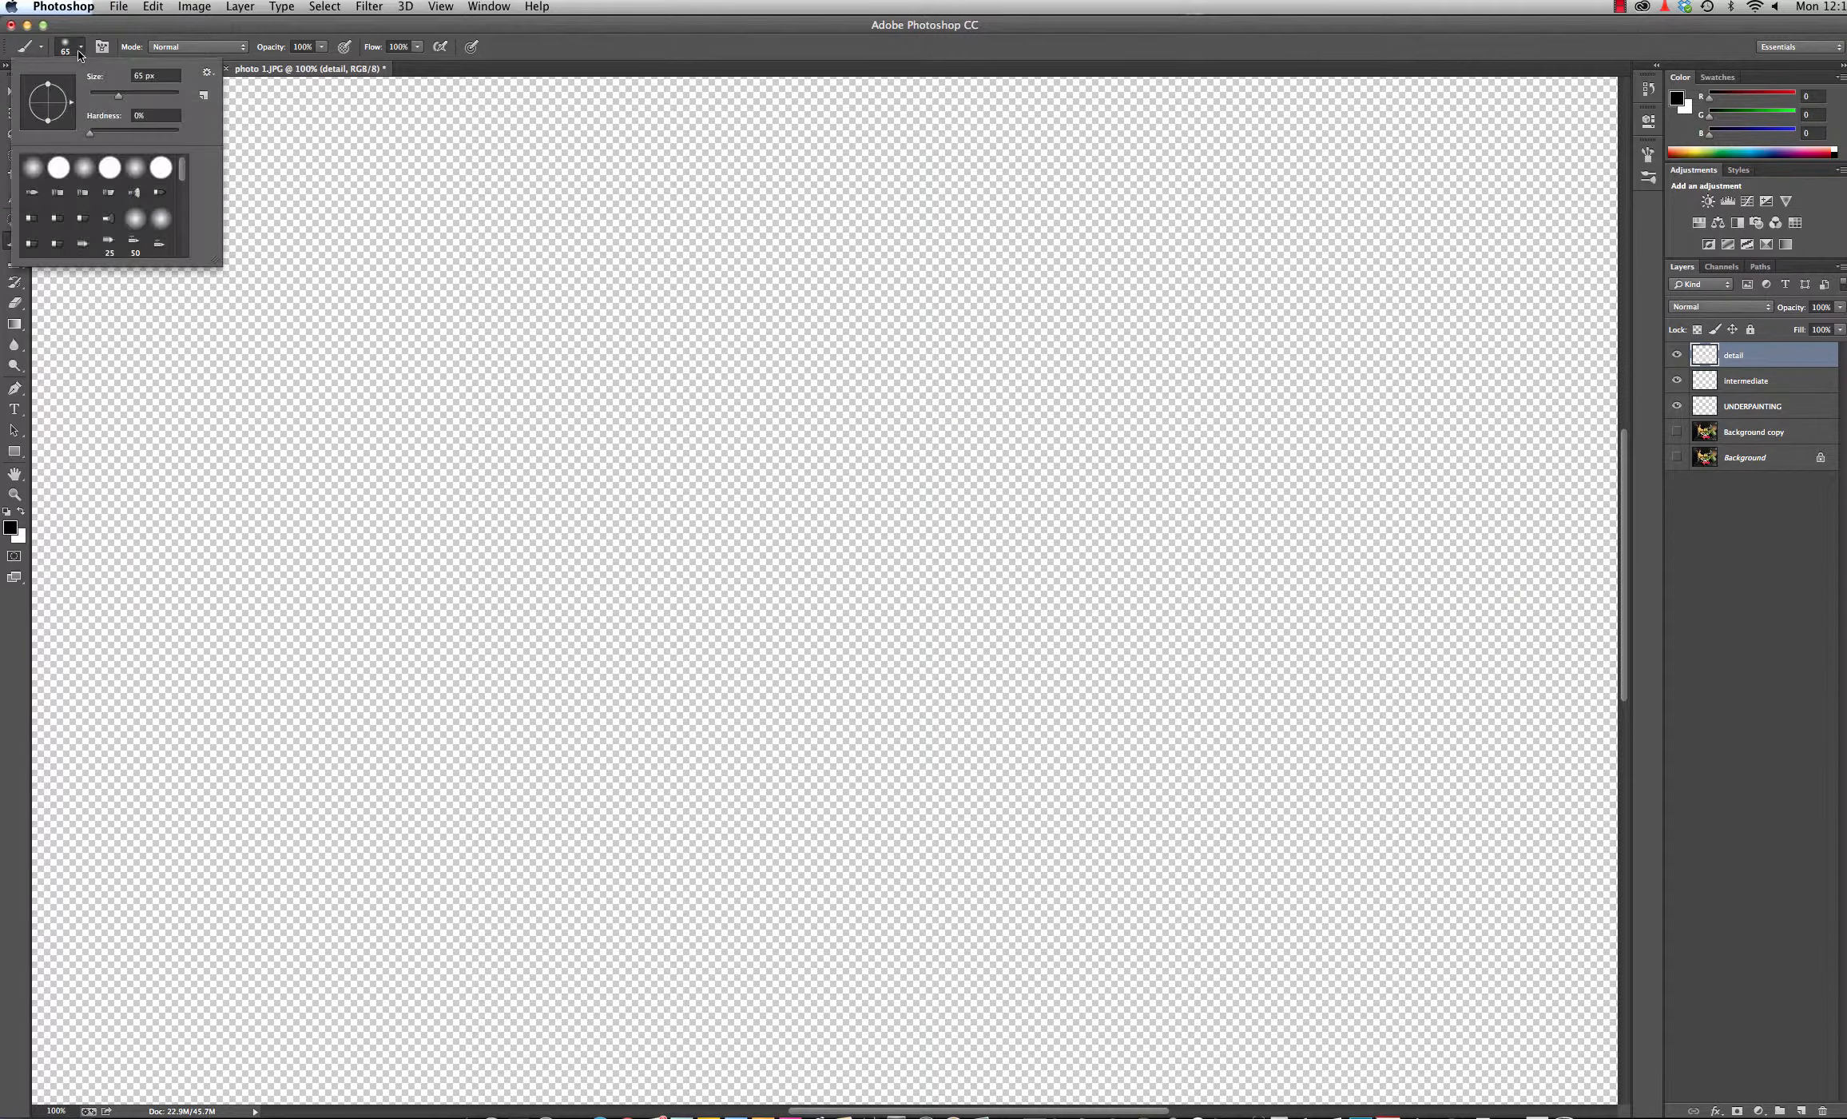
pyautogui.click(58, 167)
pyautogui.moveTo(367, 408); pyautogui.dragTo(969, 285)
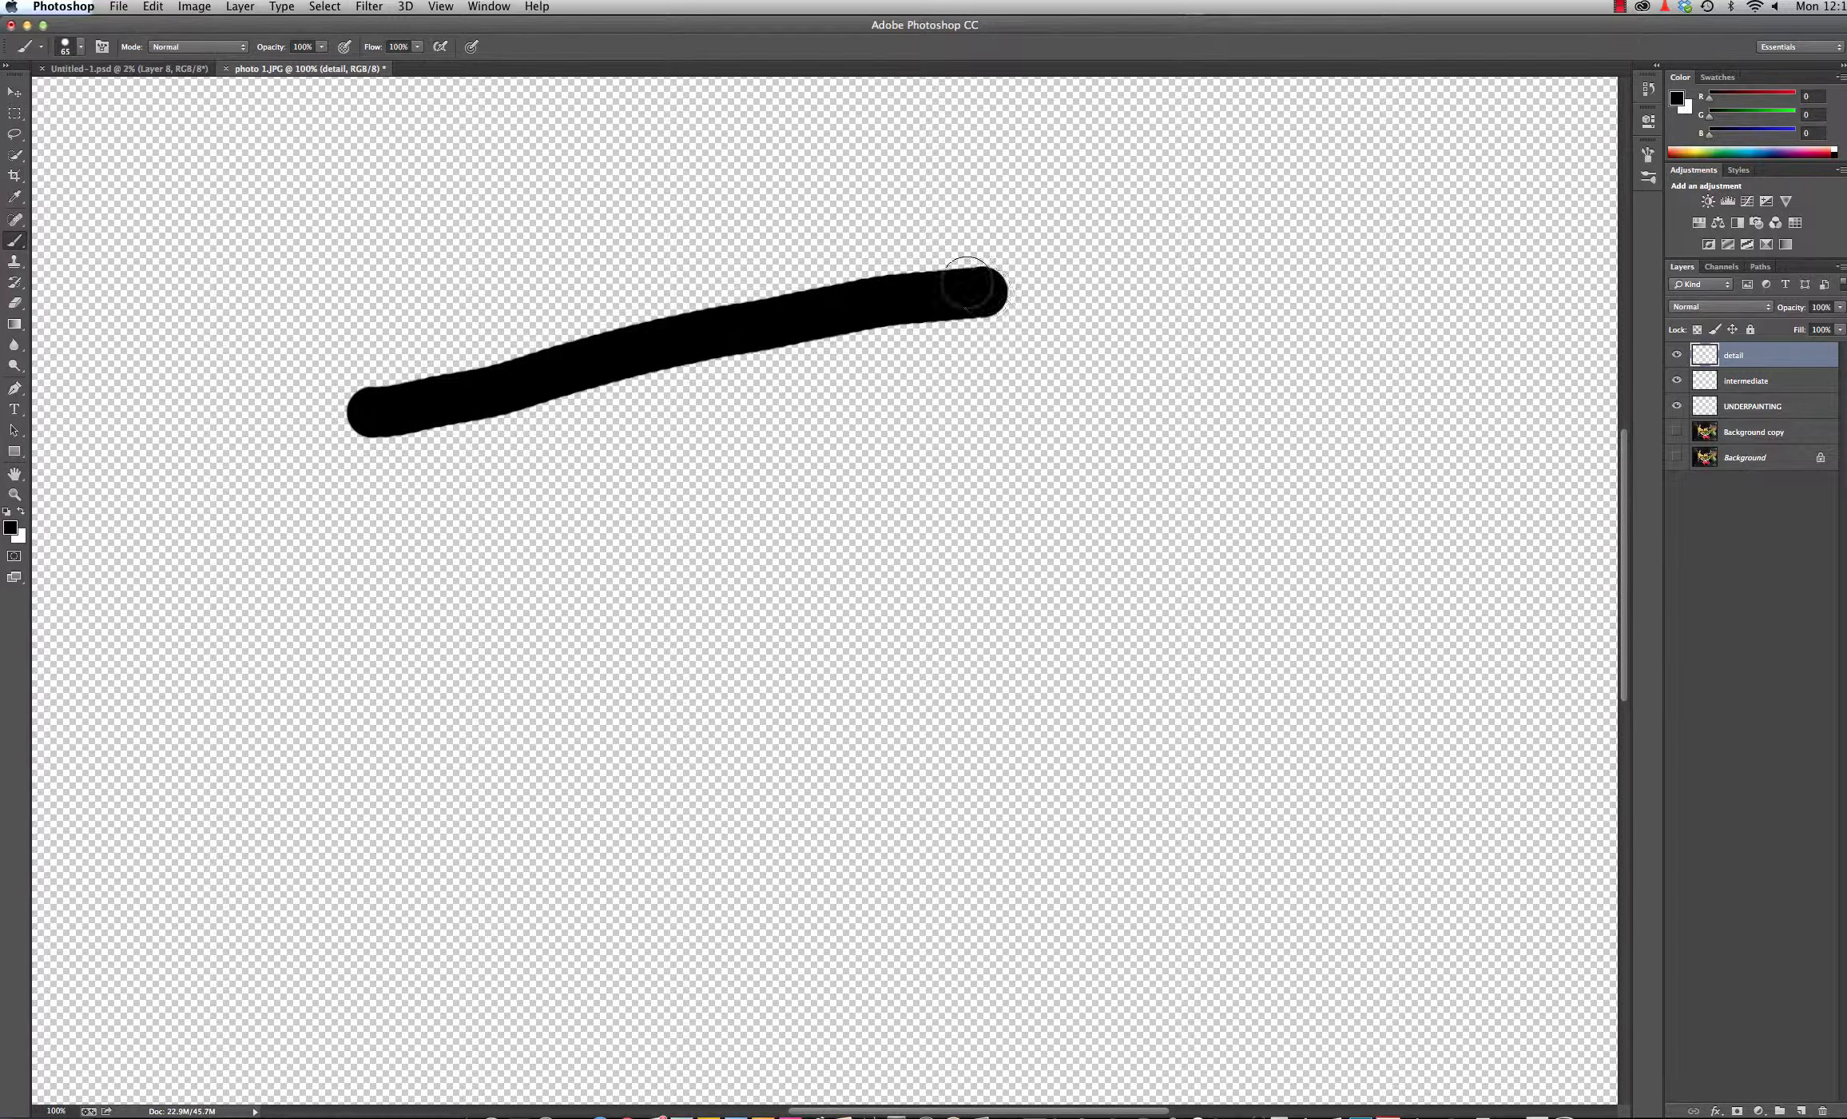
# Paint a soft tapering stroke just below the hard black stroke, using a 65 px soft round brush with 0% hardness.
pyautogui.click(80, 48)
pyautogui.click(84, 167)
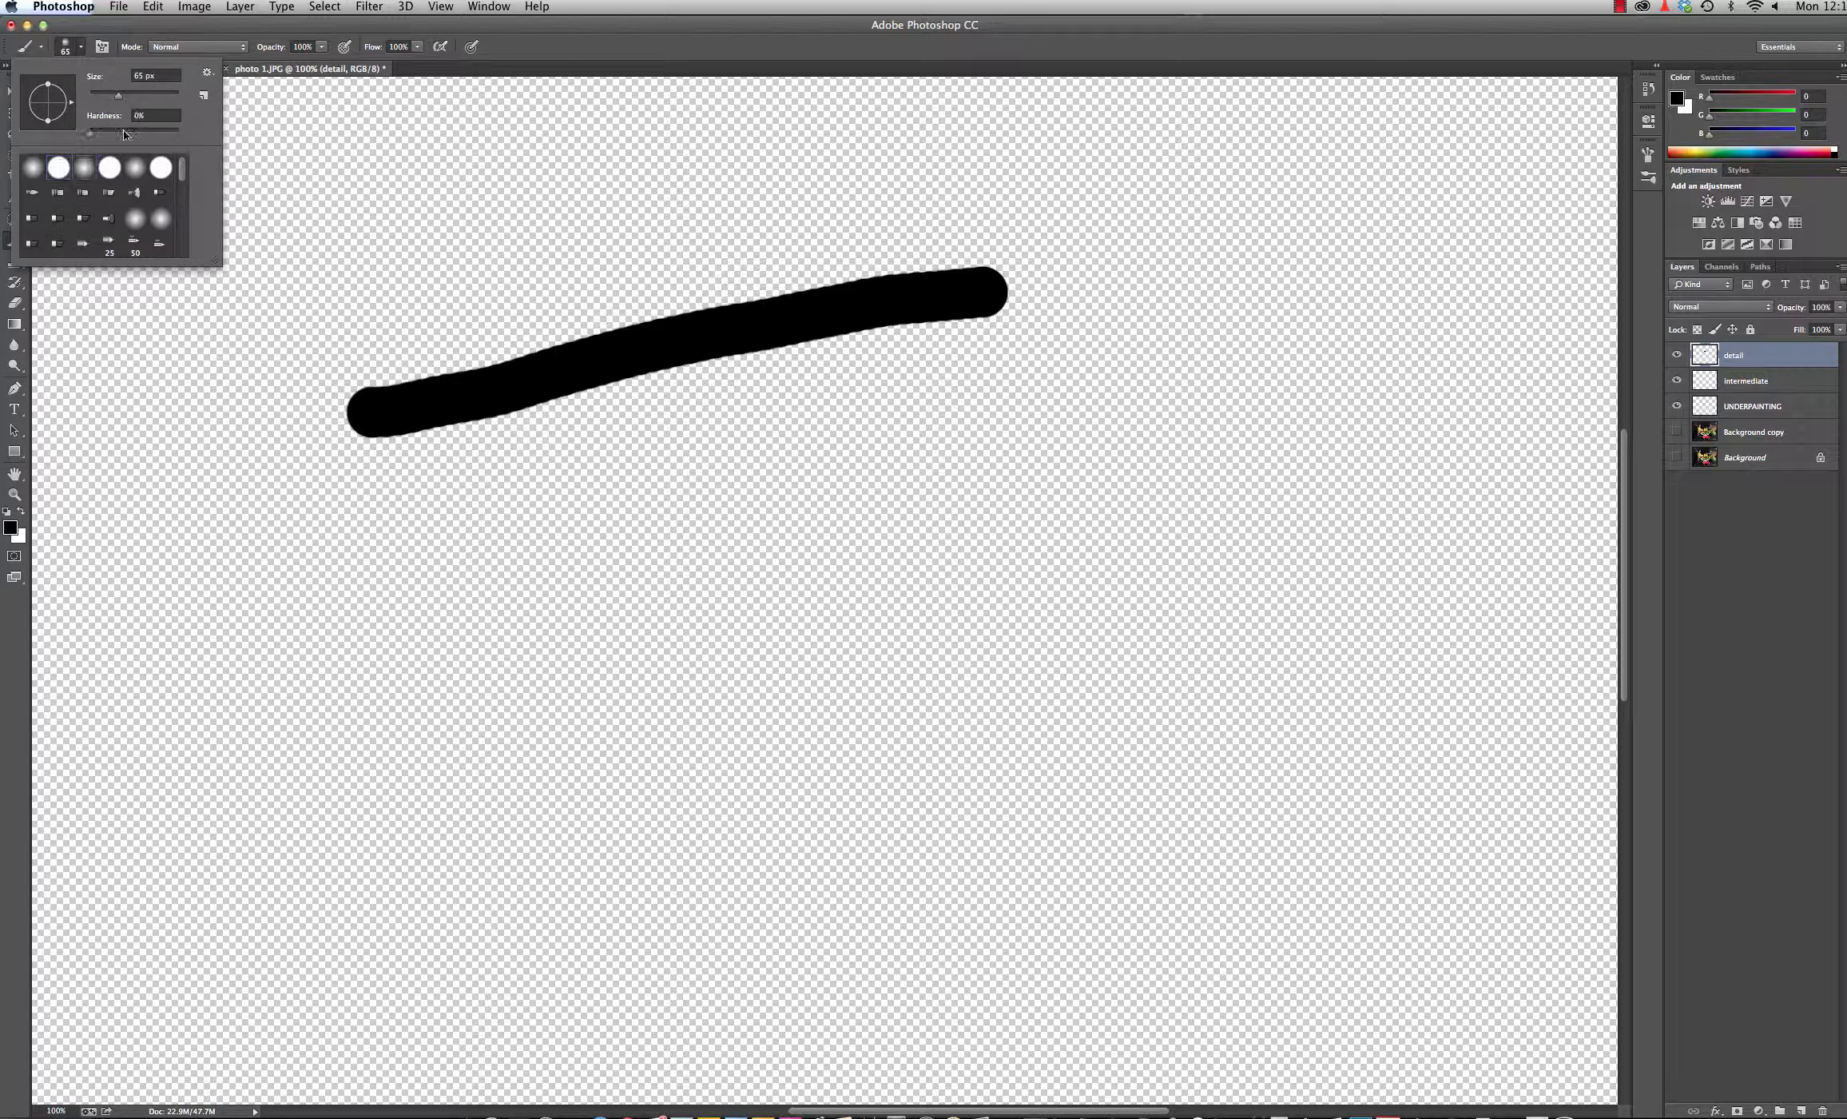
pyautogui.click(490, 523)
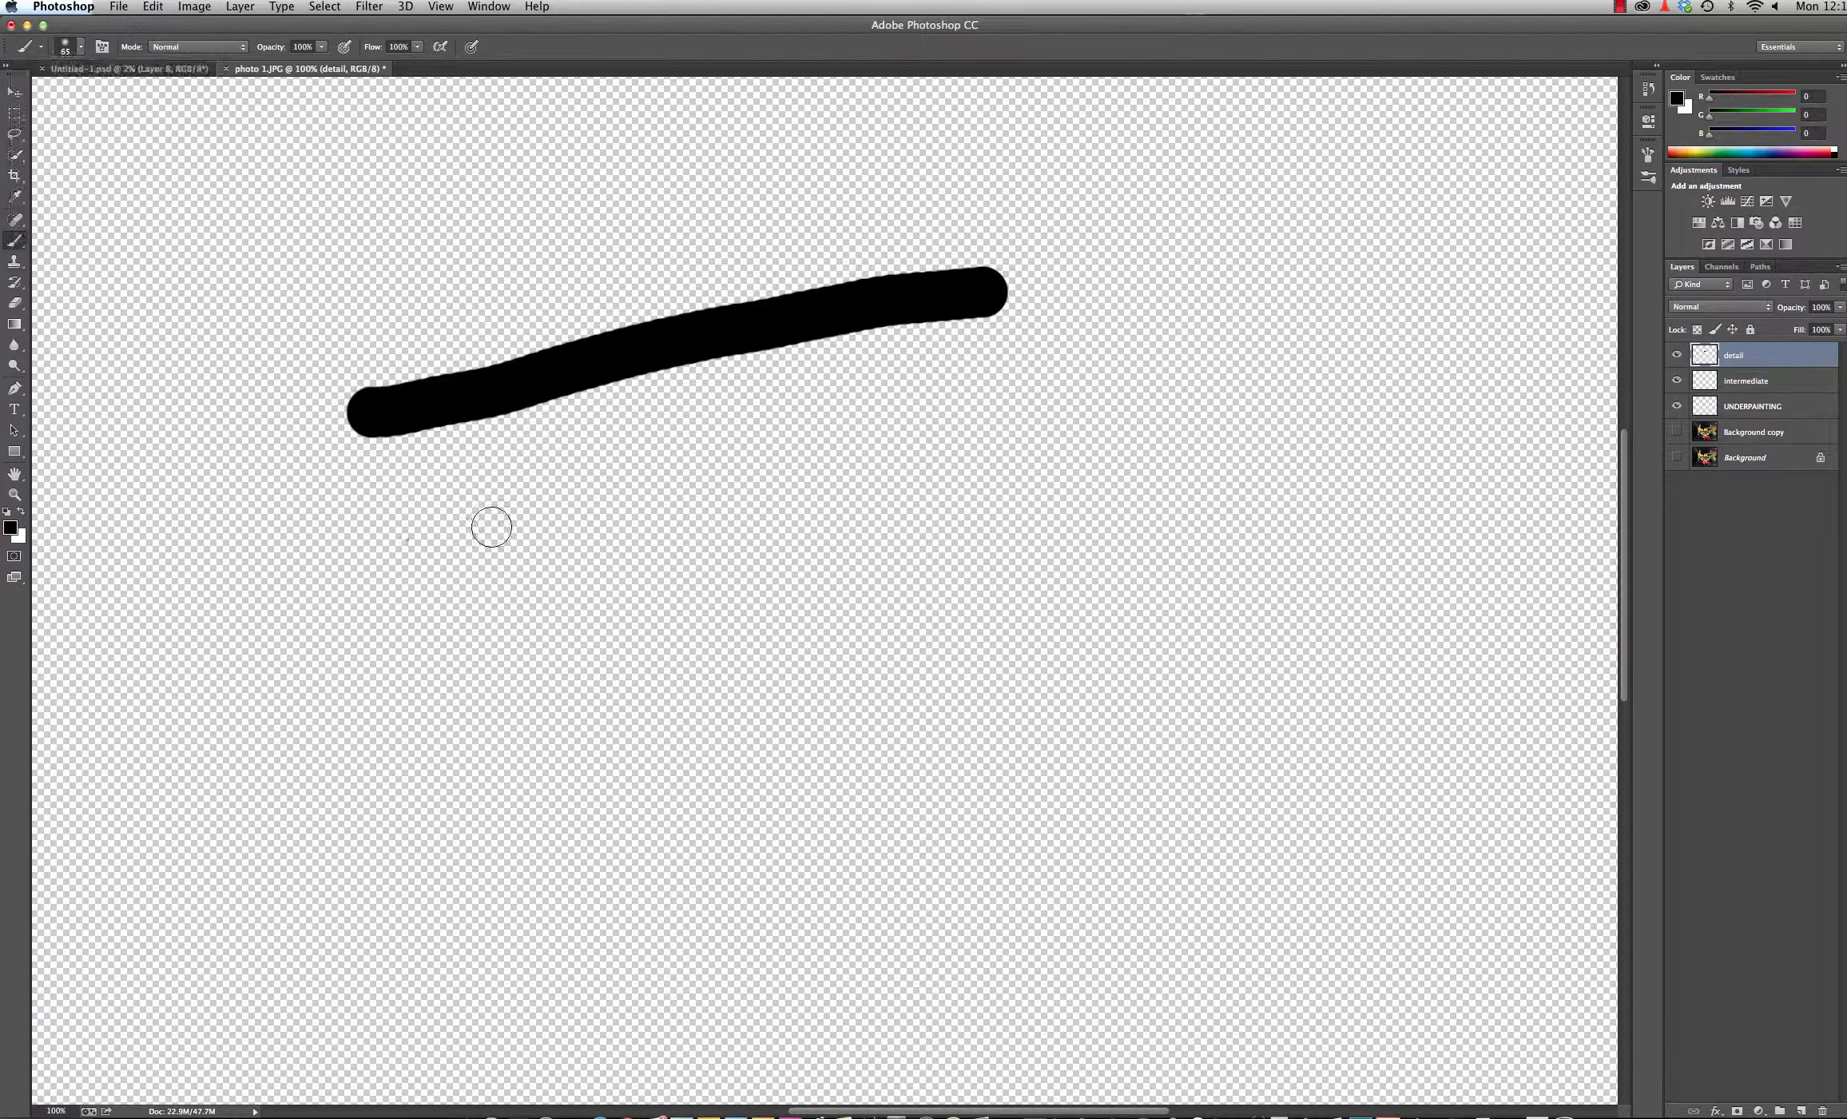
pyautogui.moveTo(411, 540); pyautogui.dragTo(1071, 395)
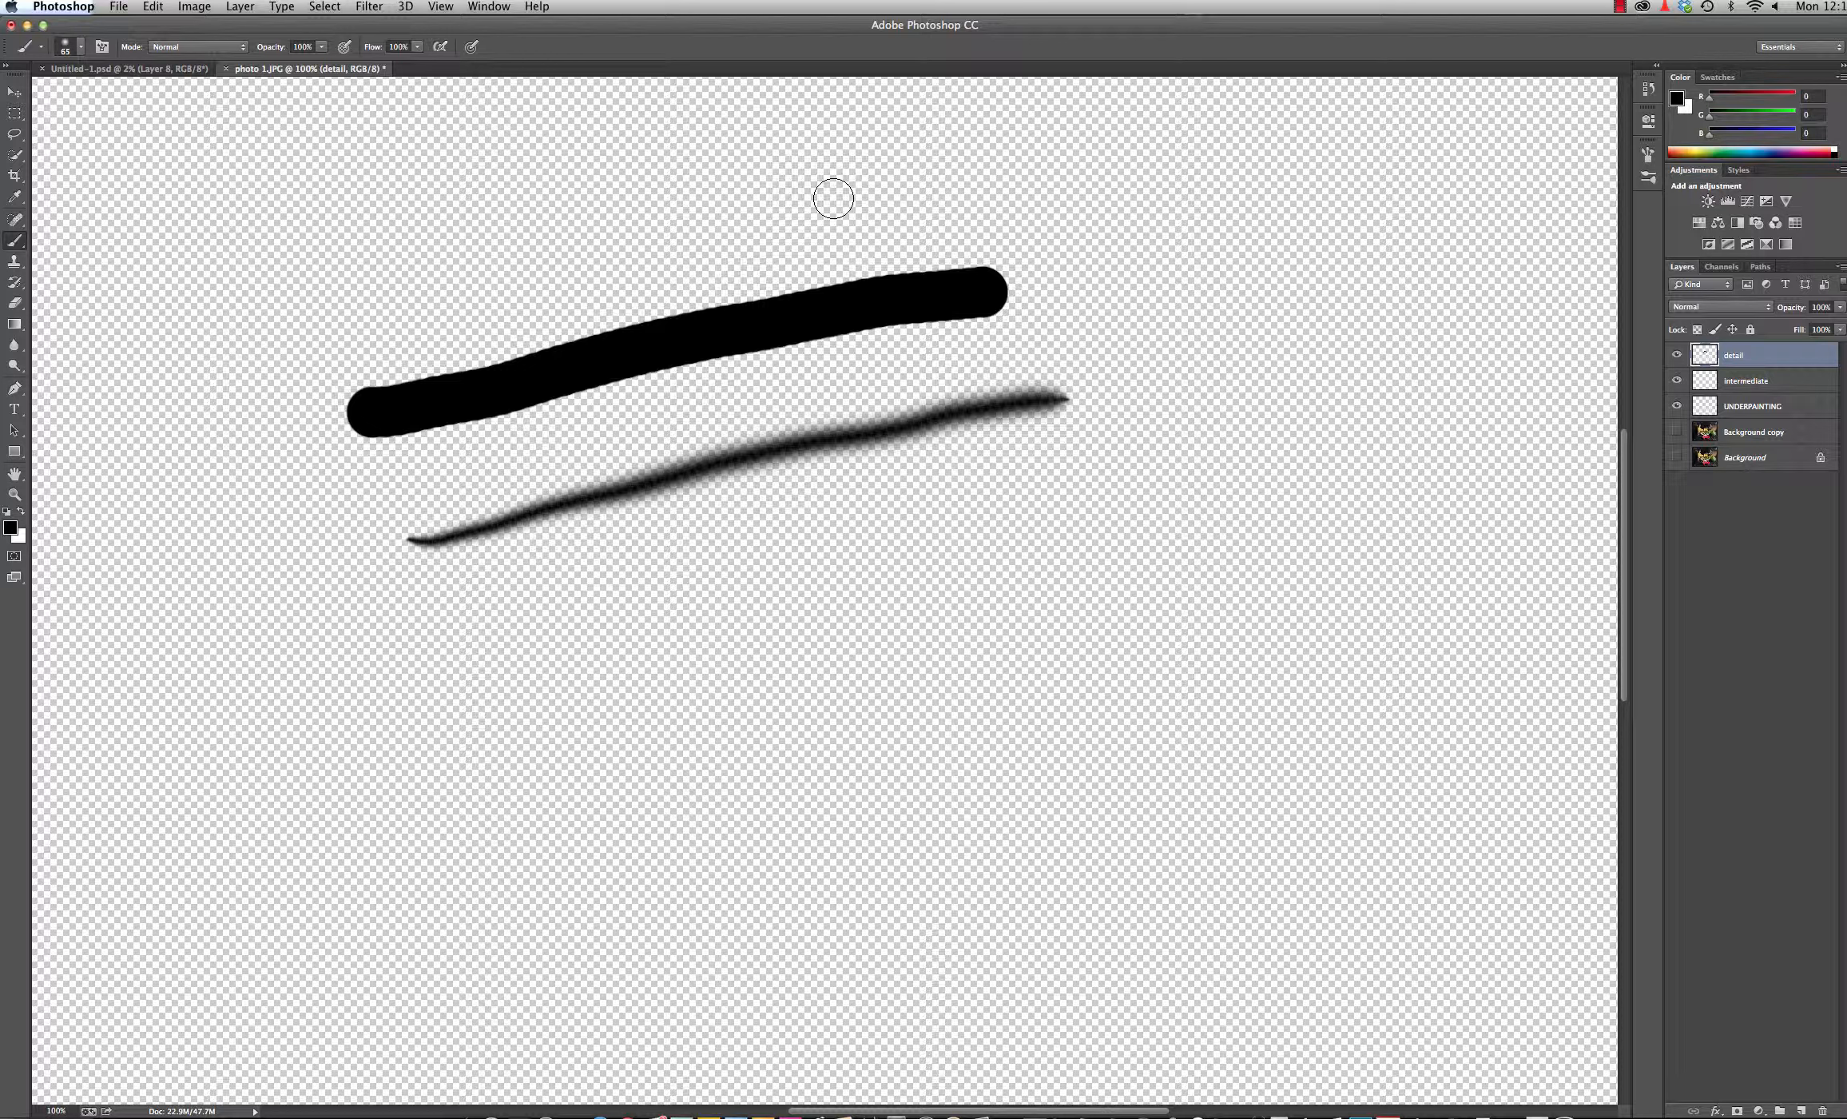
# Set the brush's Shape Dynamics so that Pen Pressure controls the size, angle and roundness jitter.
pyautogui.click(101, 46)
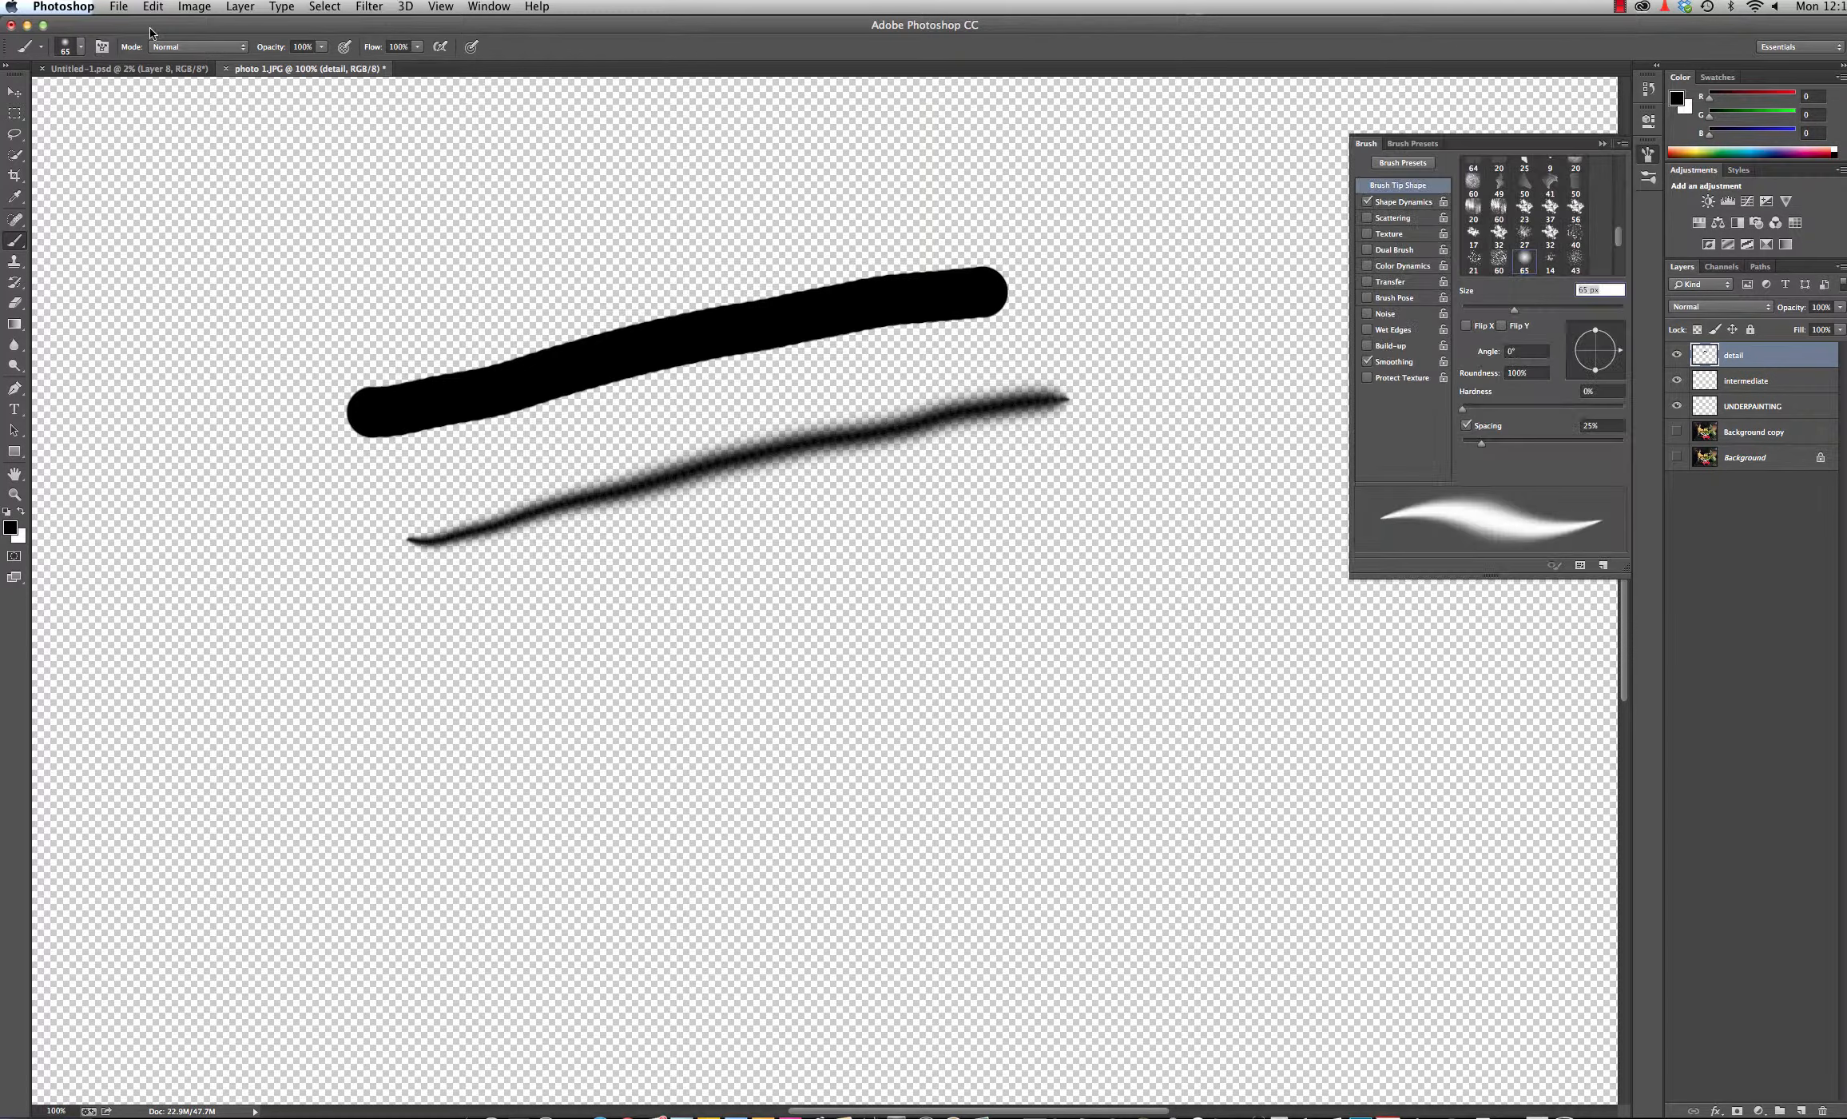
pyautogui.click(1404, 202)
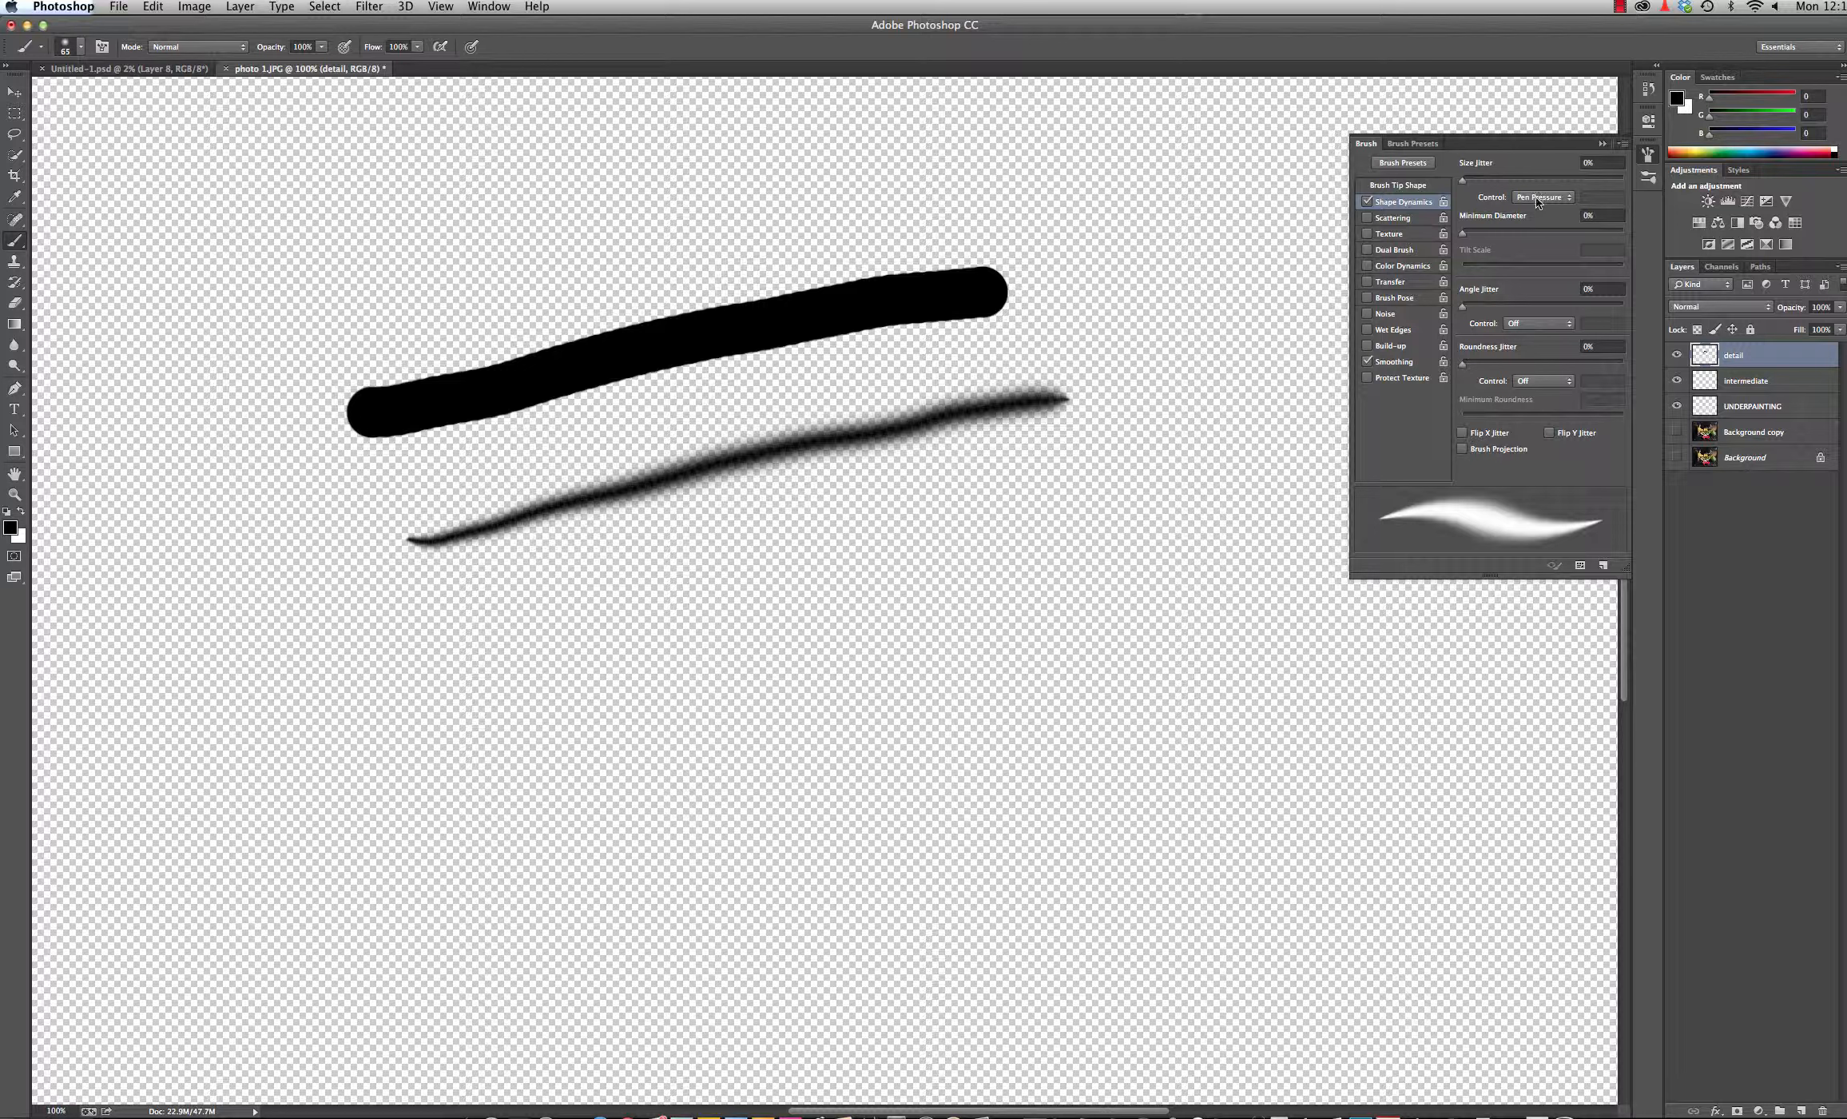
pyautogui.click(1546, 322)
pyautogui.click(1542, 381)
pyautogui.click(1546, 388)
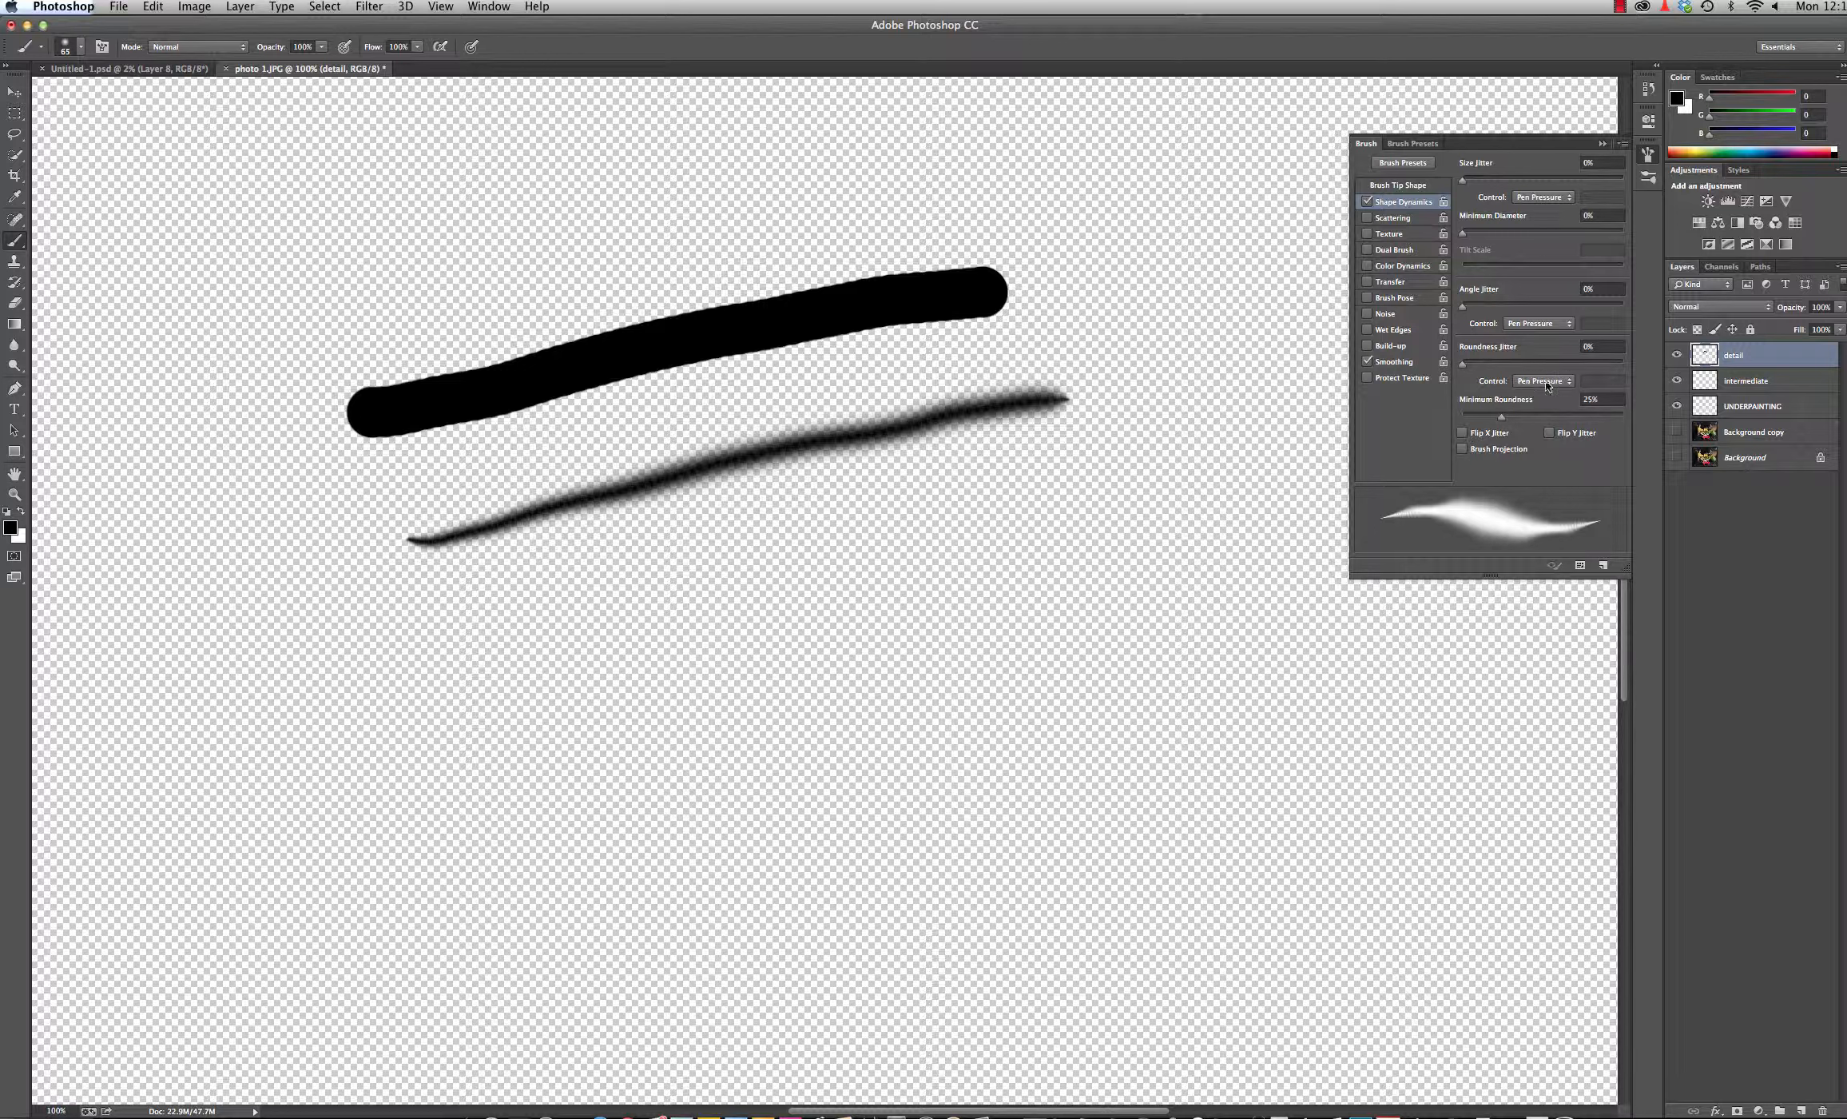
pyautogui.click(1542, 196)
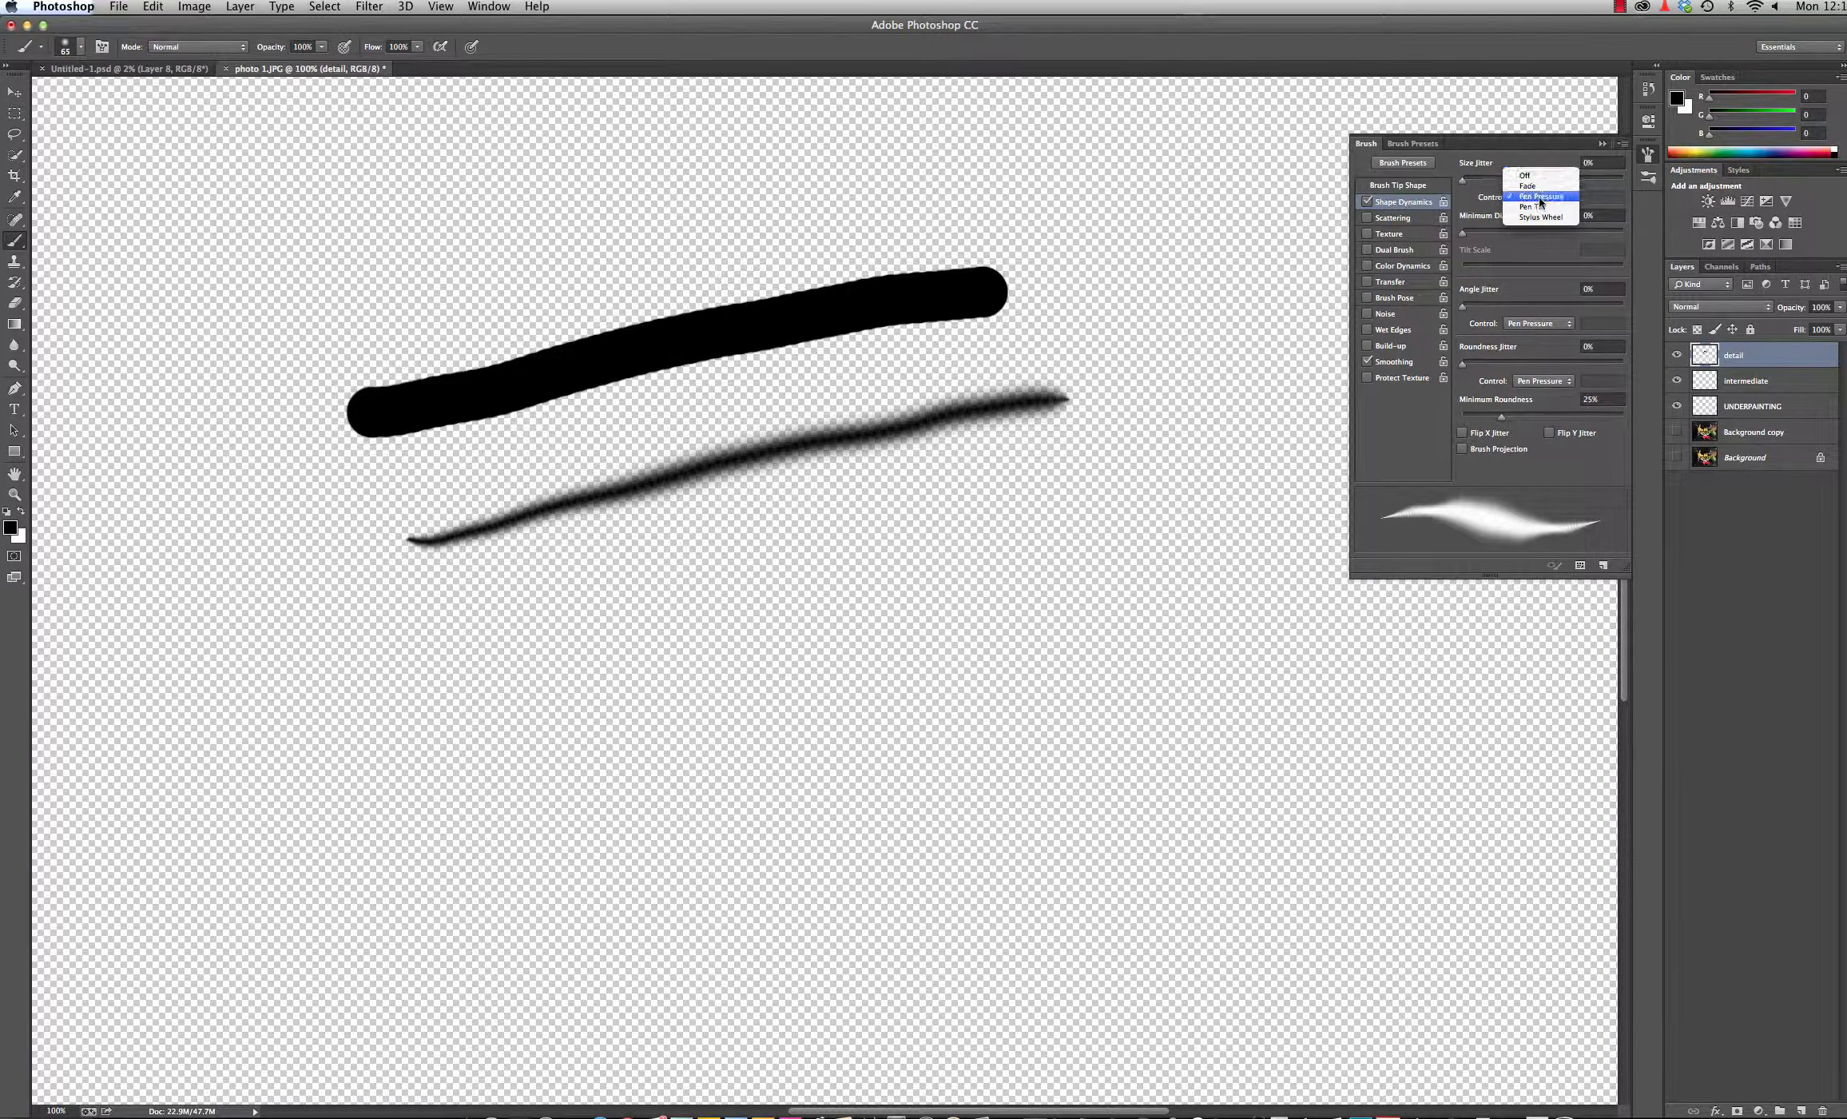
pyautogui.click(1538, 196)
pyautogui.click(1528, 324)
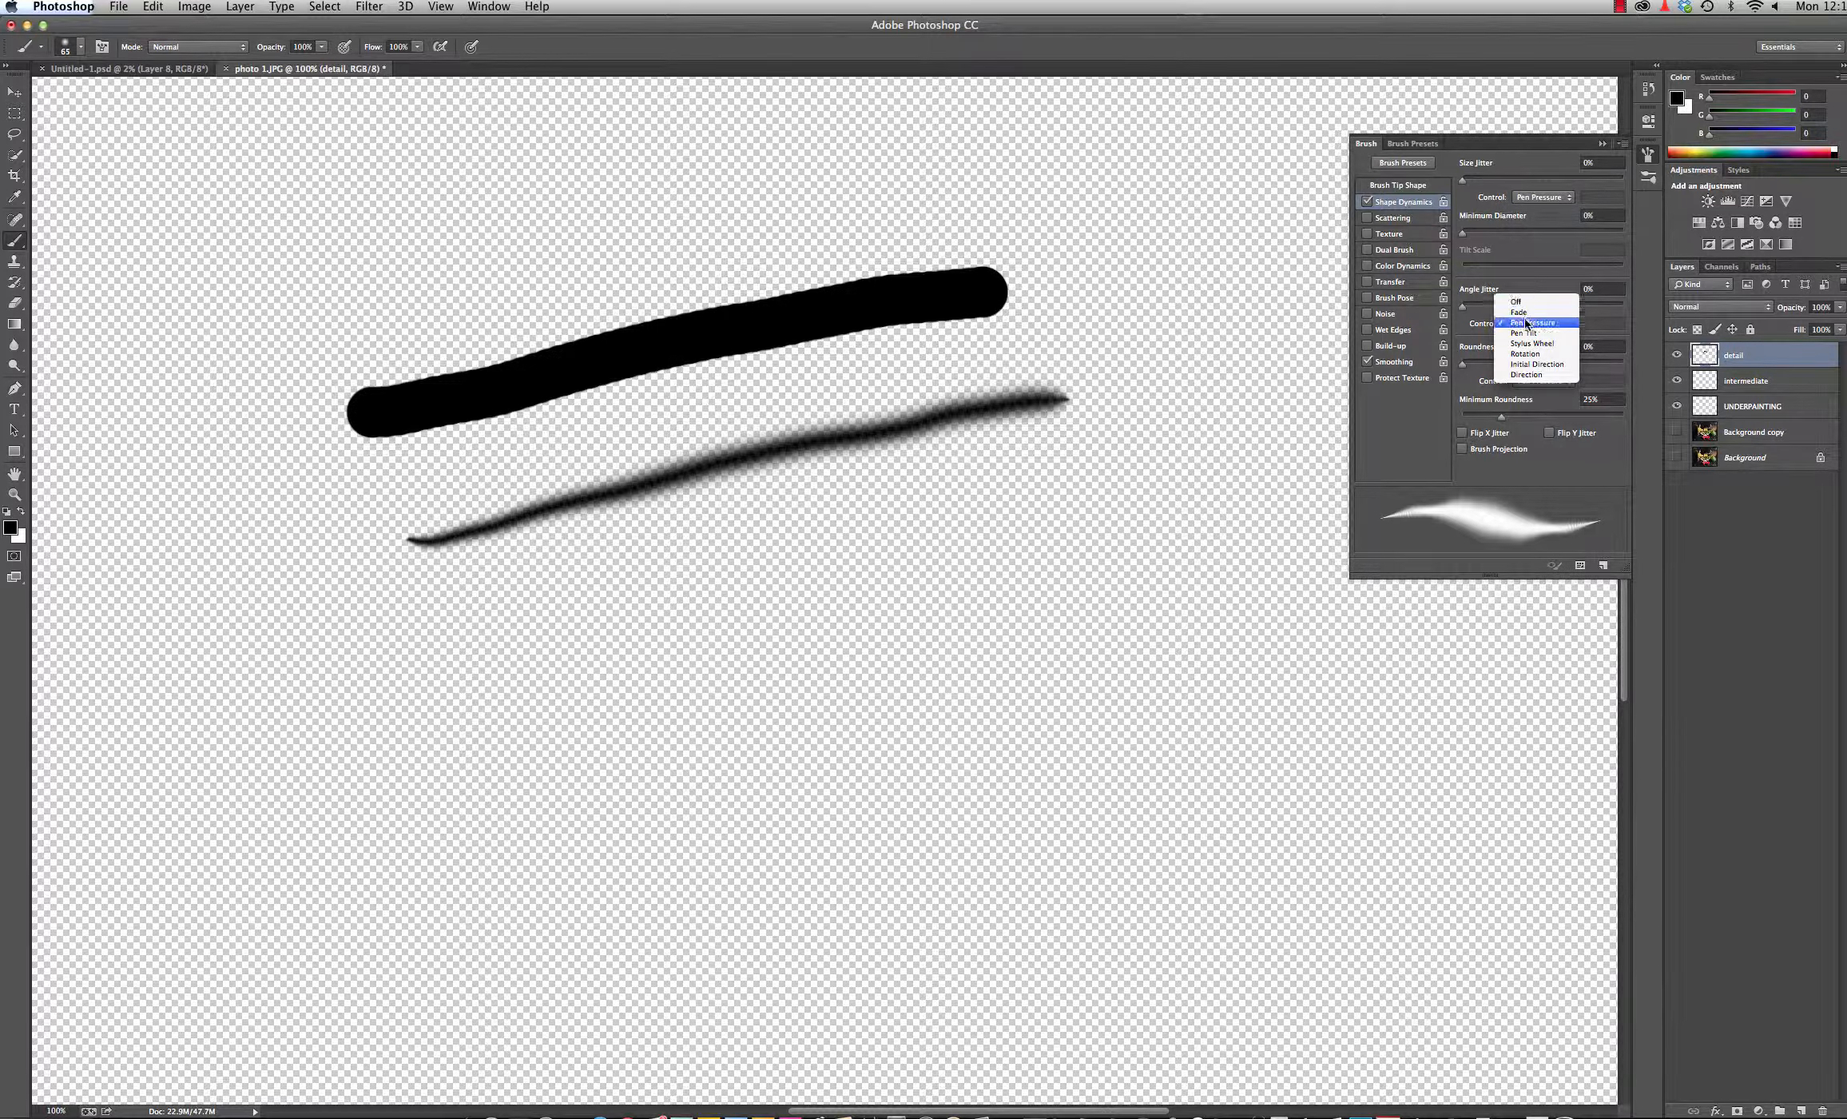
pyautogui.click(1530, 322)
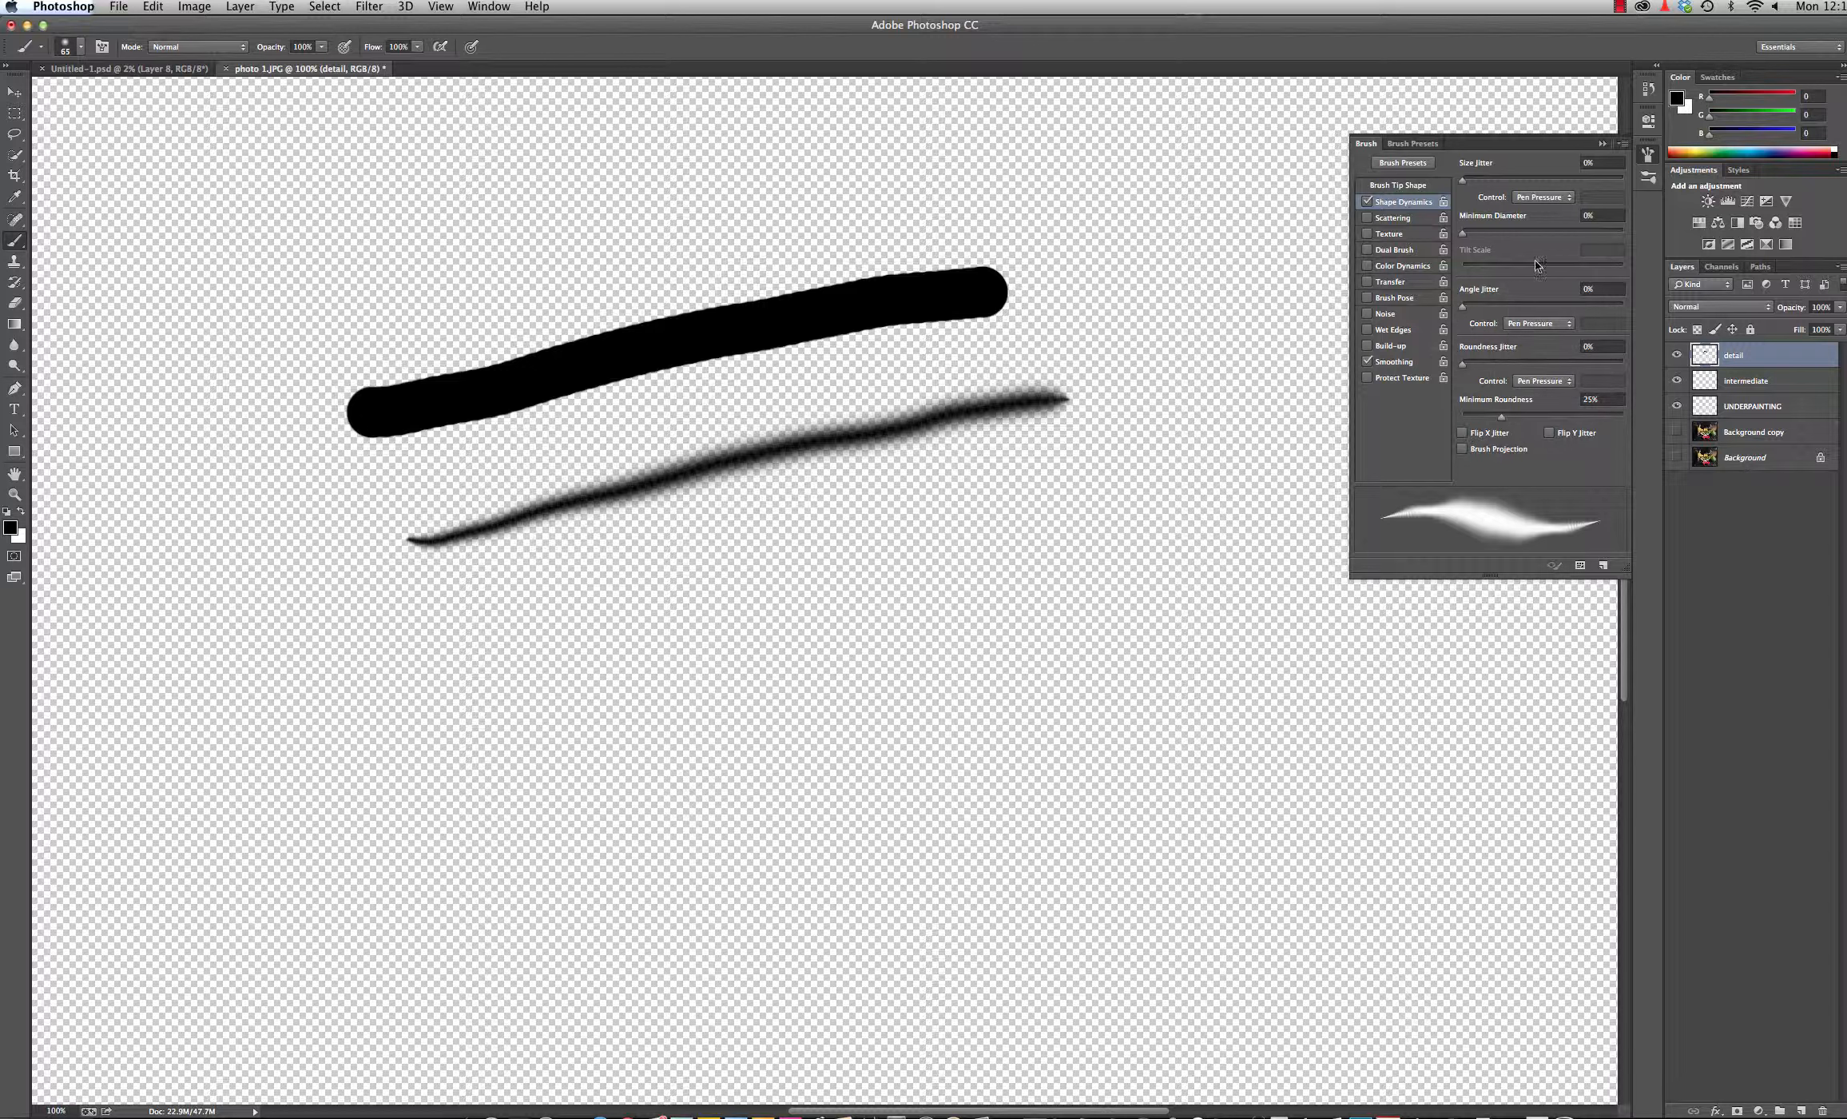
pyautogui.click(1603, 144)
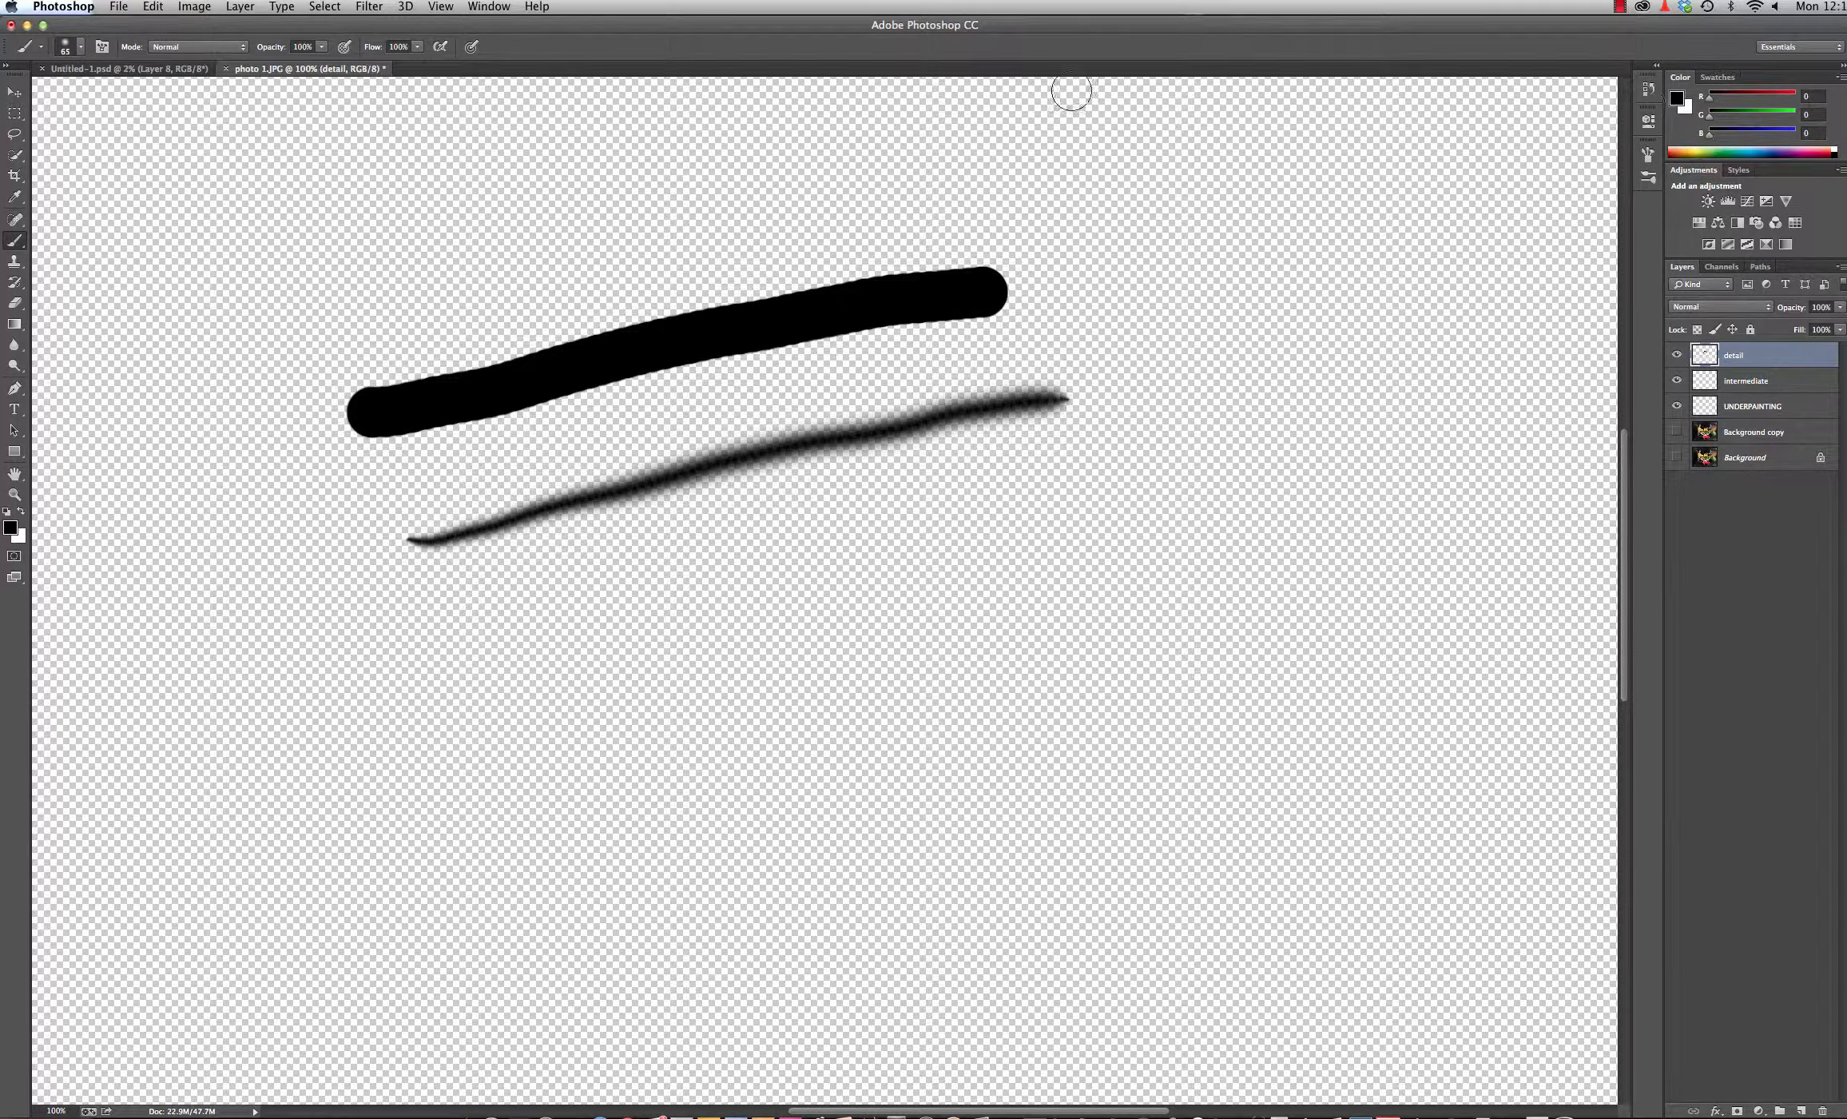
pyautogui.click(102, 47)
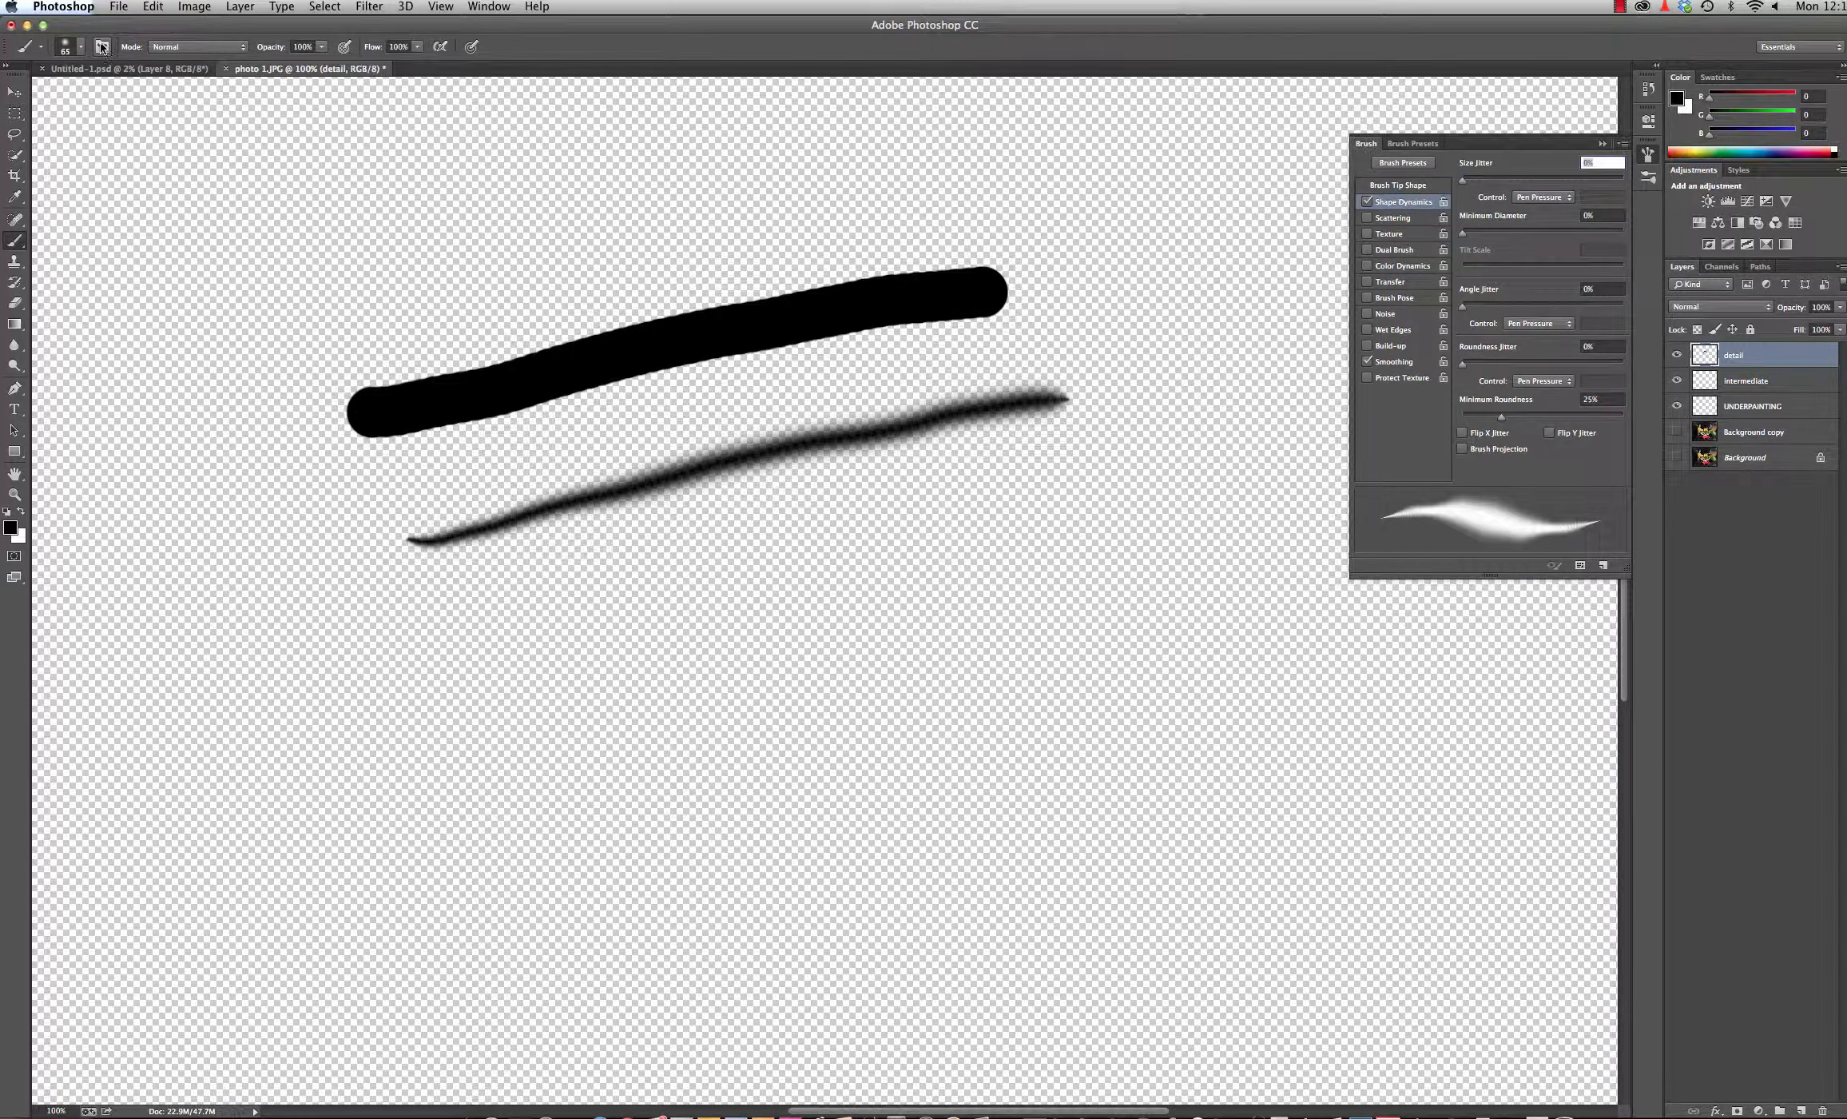
pyautogui.click(102, 47)
# Enlarge the brush picker and paint a thin wavy stroke below the soft one with a pointed bristle brush.
pyautogui.click(81, 47)
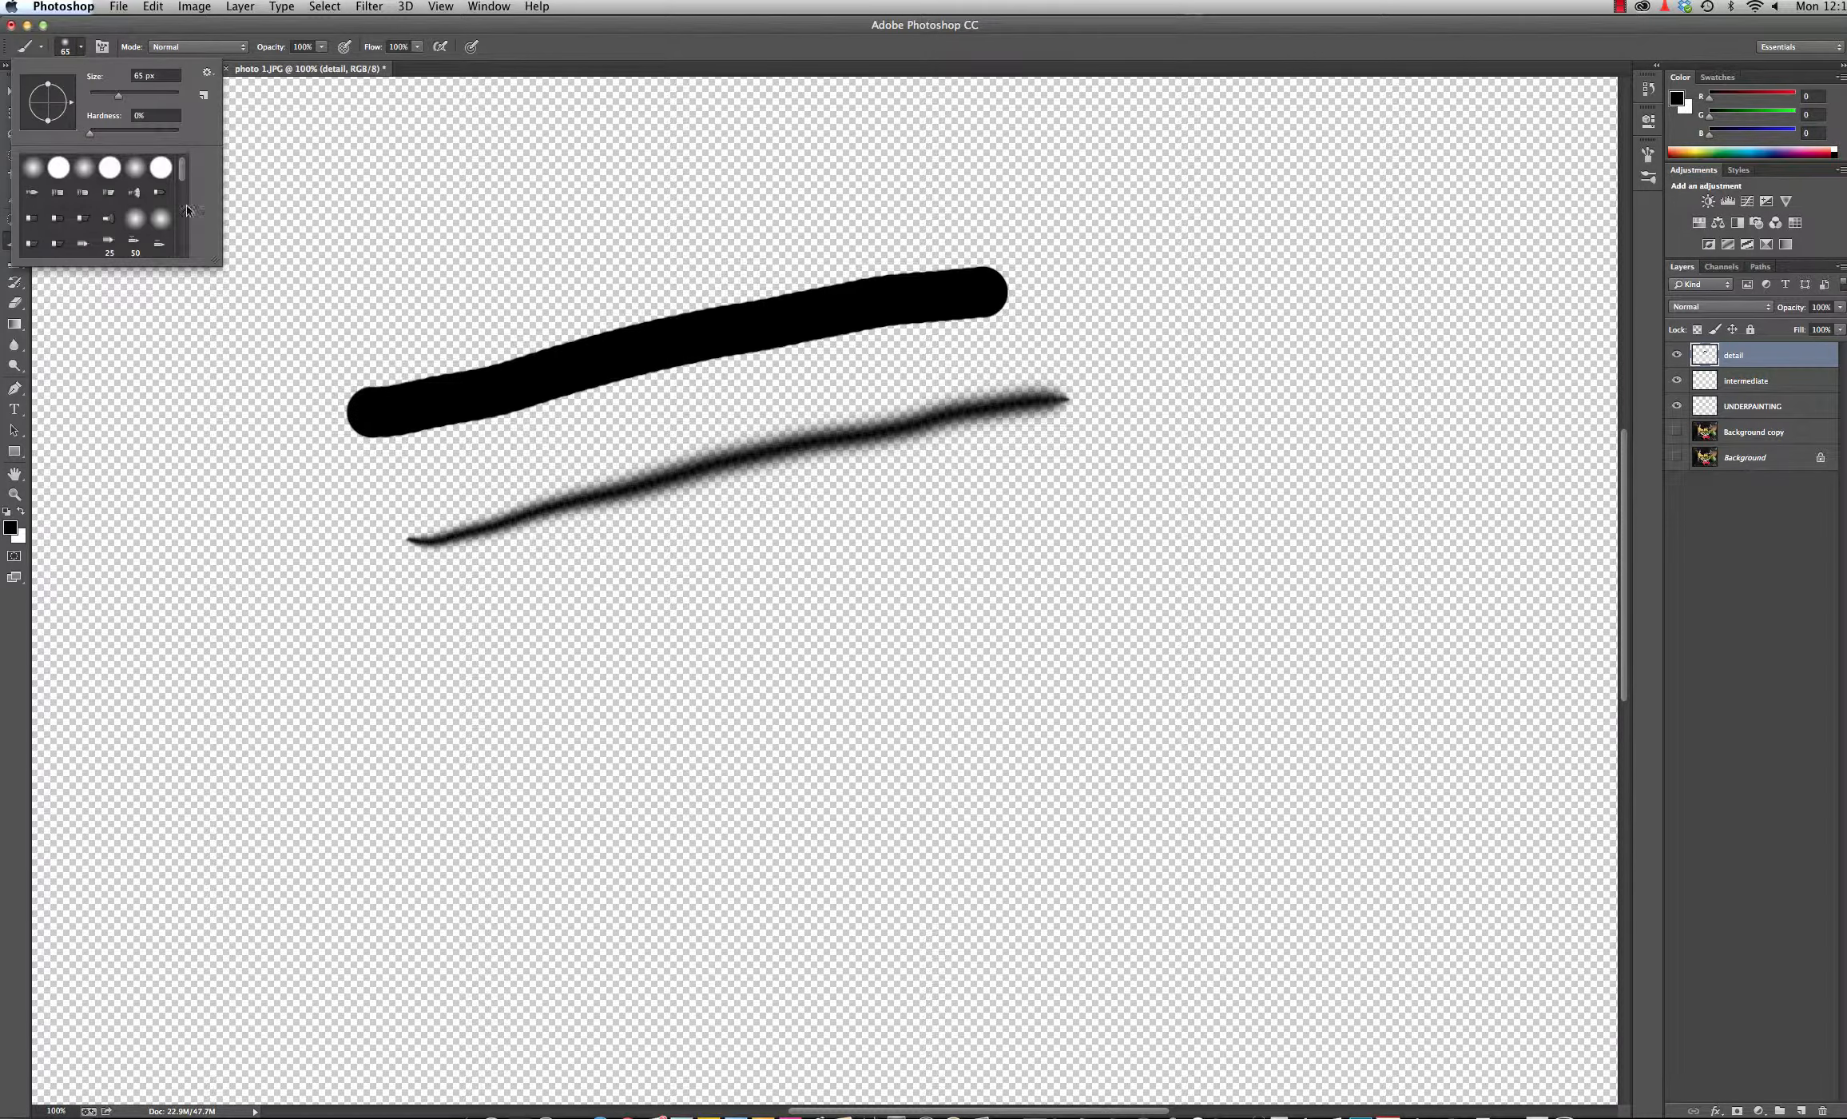
pyautogui.moveTo(219, 256); pyautogui.dragTo(249, 450)
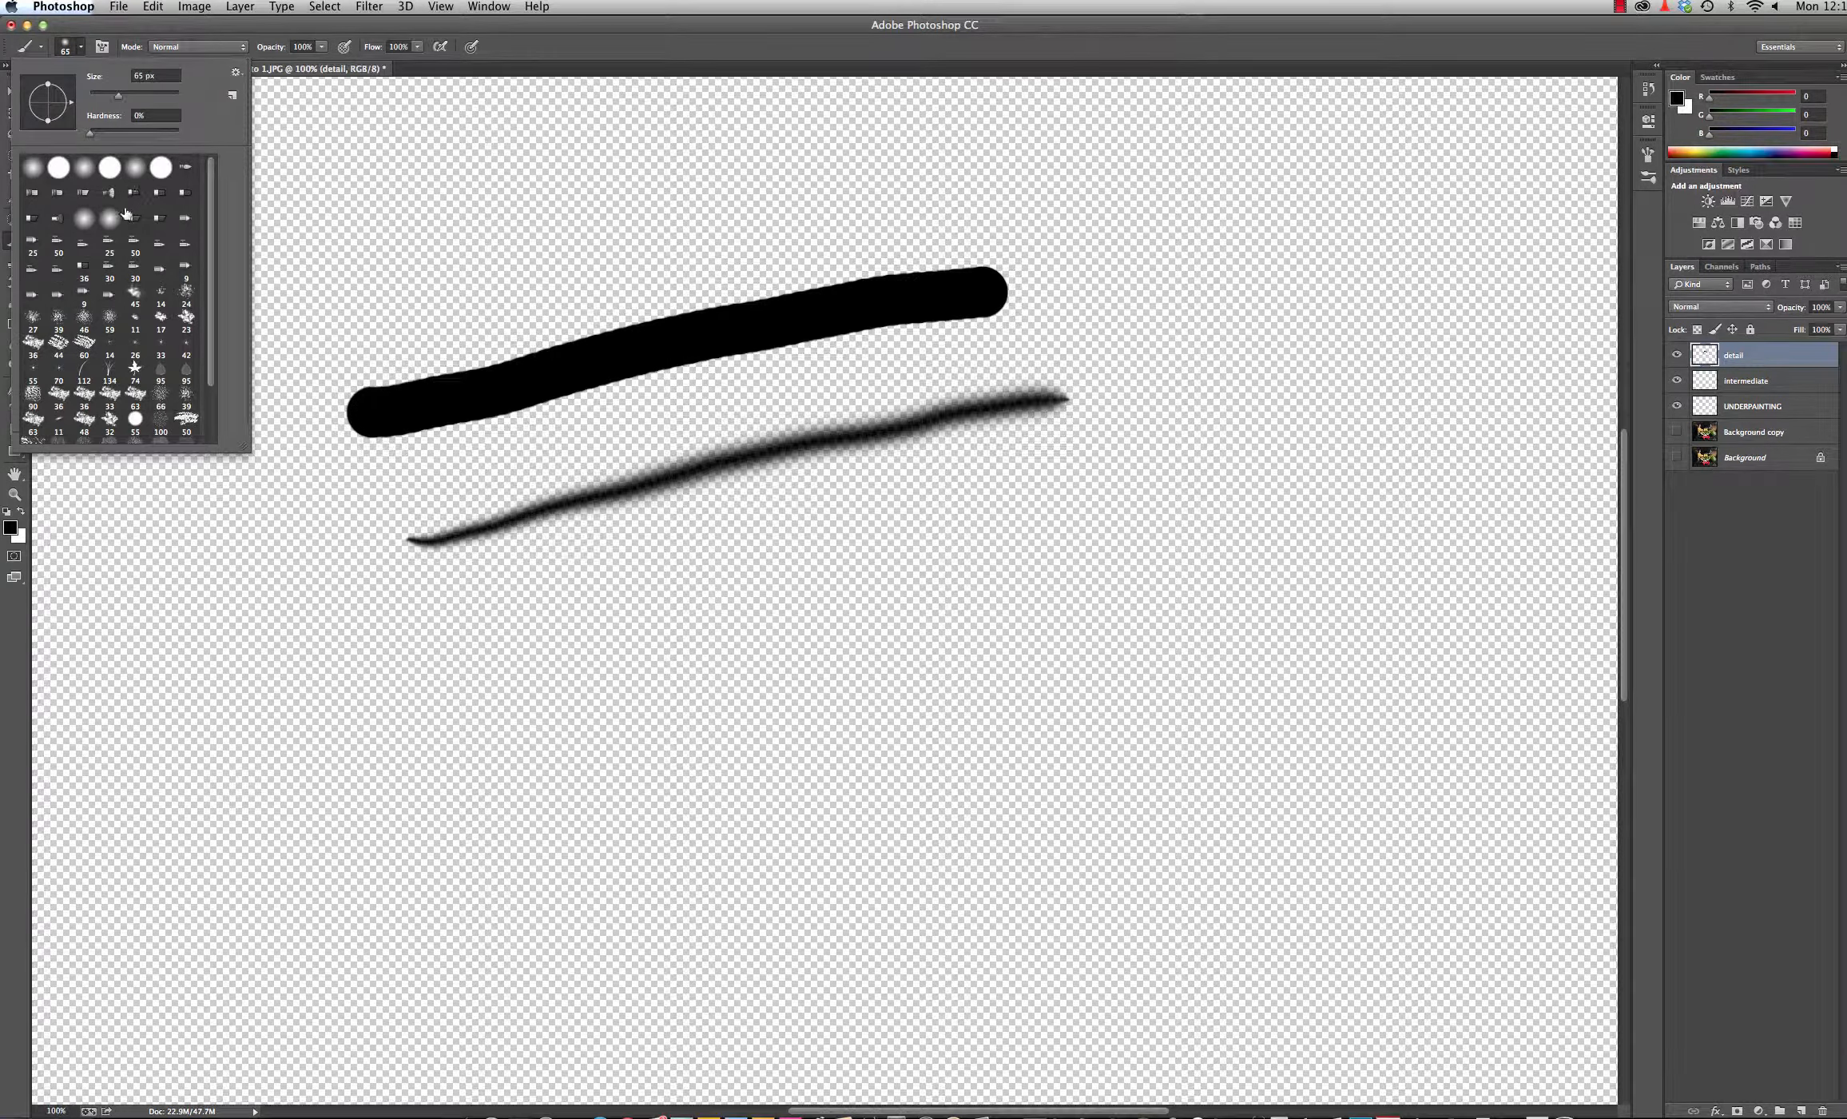
pyautogui.click(109, 295)
pyautogui.moveTo(507, 692)
pyautogui.mouseDown()
pyautogui.moveTo(796, 612)
pyautogui.moveTo(976, 595)
pyautogui.moveTo(866, 648)
pyautogui.moveTo(1090, 702)
pyautogui.moveTo(1243, 531)
pyautogui.moveTo(1310, 623)
pyautogui.mouseUp()
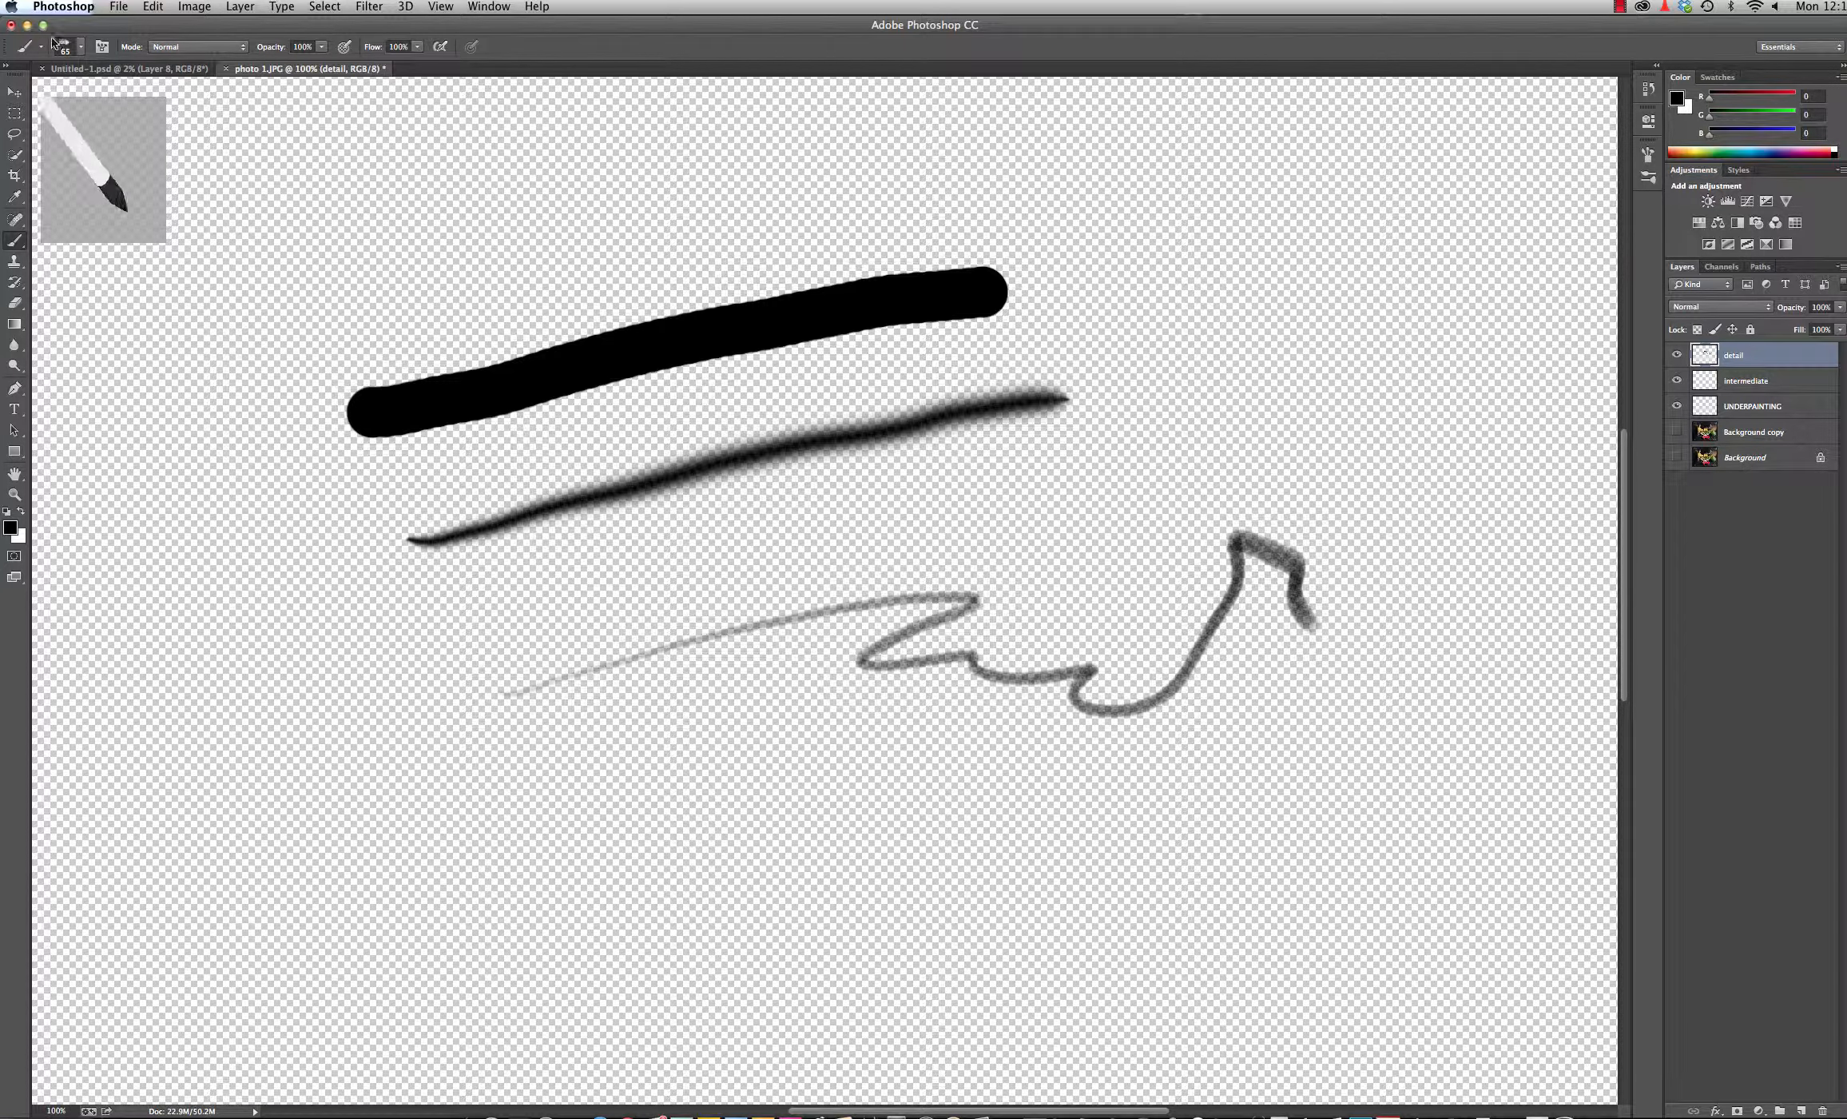
# Paint a zigzag, looping stroke of parallel bristle lines below the wavy stroke with a splayed bristle brush at 65 px.
pyautogui.click(81, 46)
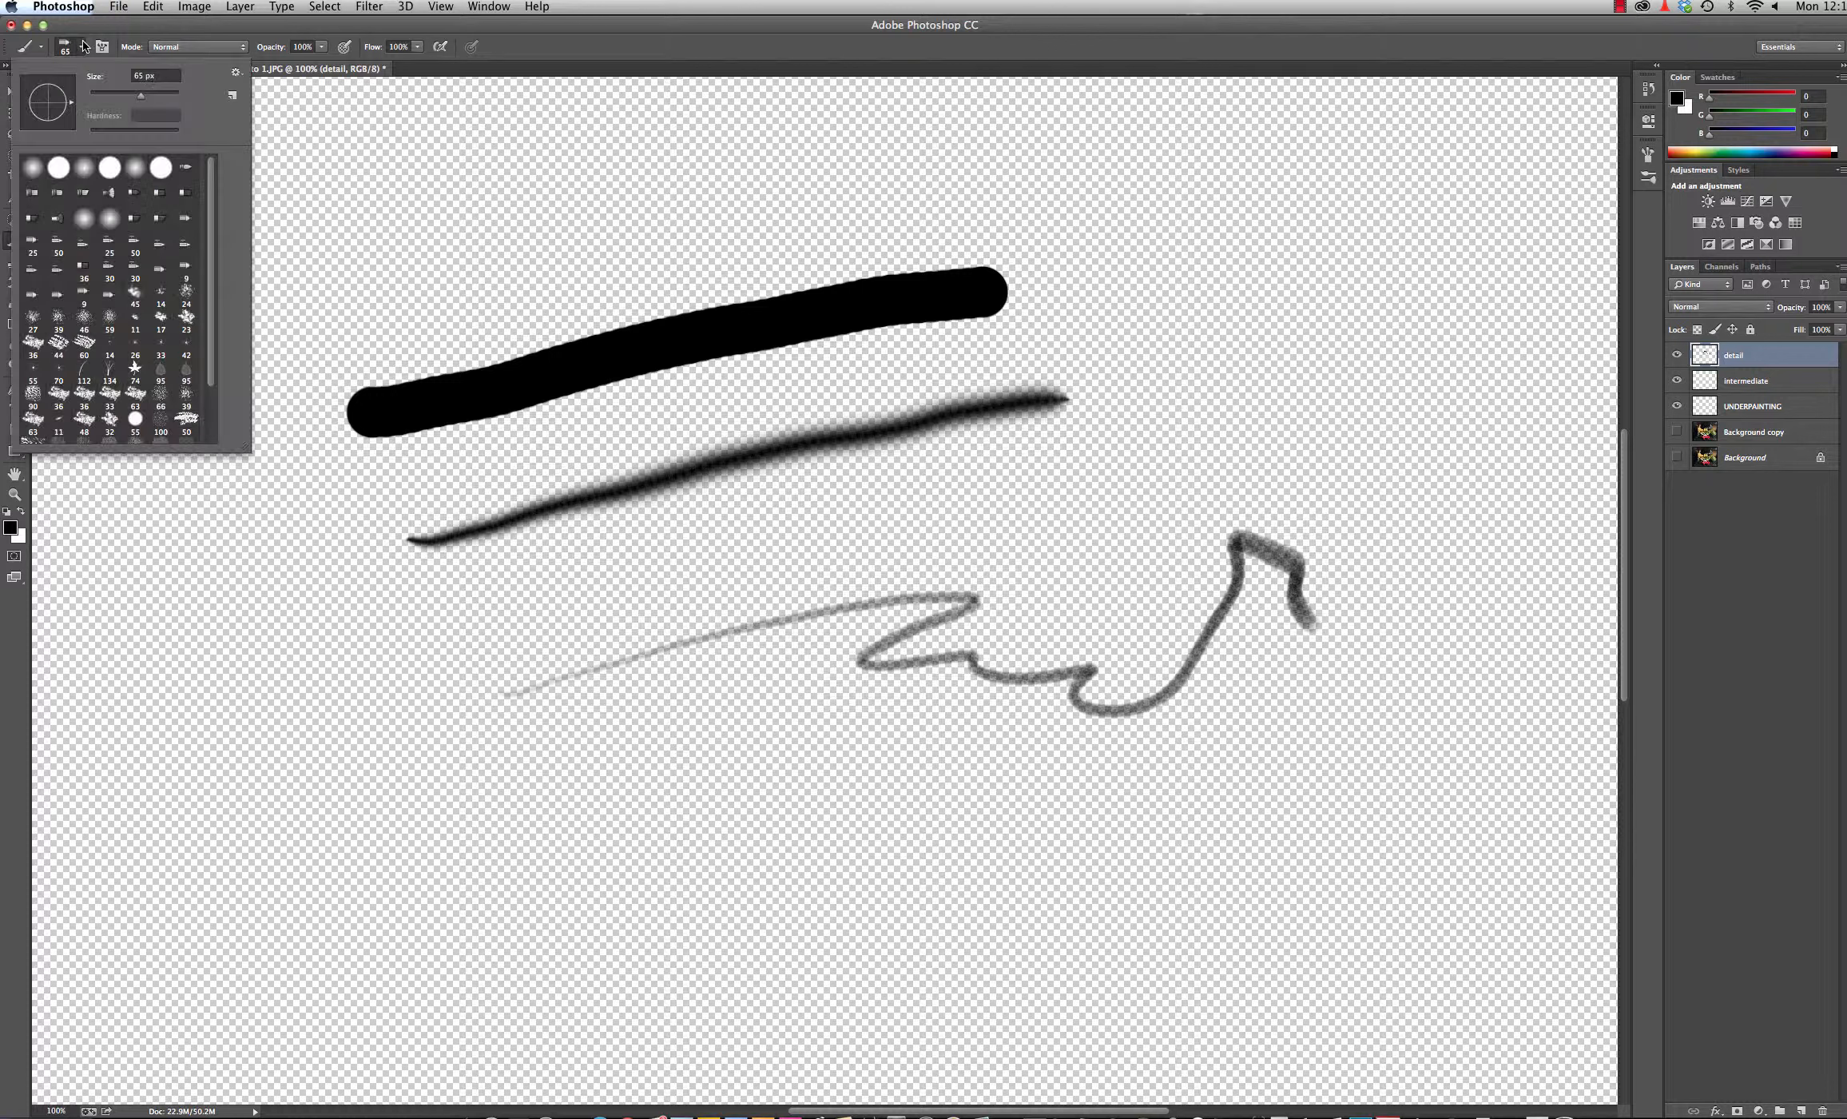
pyautogui.click(137, 223)
pyautogui.click(539, 835)
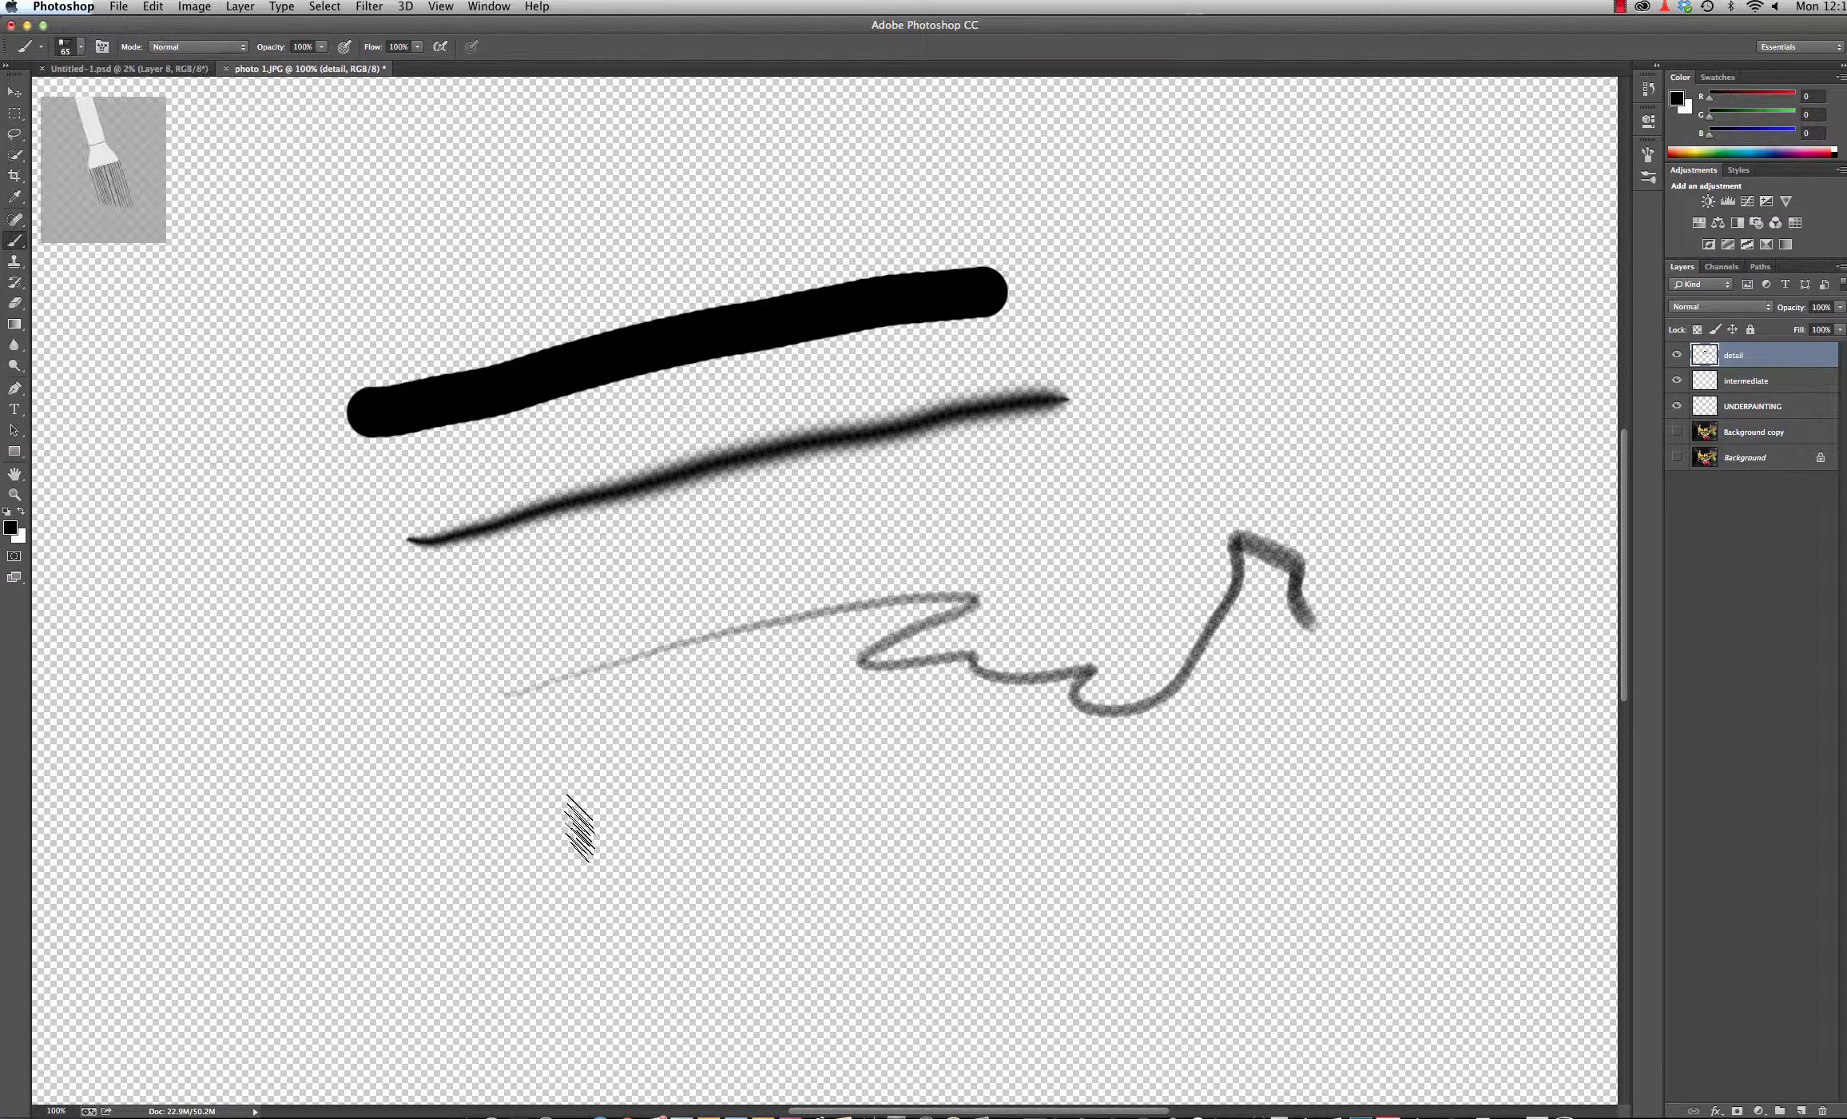
pyautogui.moveTo(527, 843)
pyautogui.mouseDown()
pyautogui.moveTo(682, 768)
pyautogui.moveTo(676, 832)
pyautogui.moveTo(1135, 882)
pyautogui.moveTo(1249, 785)
pyautogui.moveTo(1339, 847)
pyautogui.mouseUp()
# Scatter black maple leaves above the hard black stroke with the 74 px leaf brush.
pyautogui.click(80, 48)
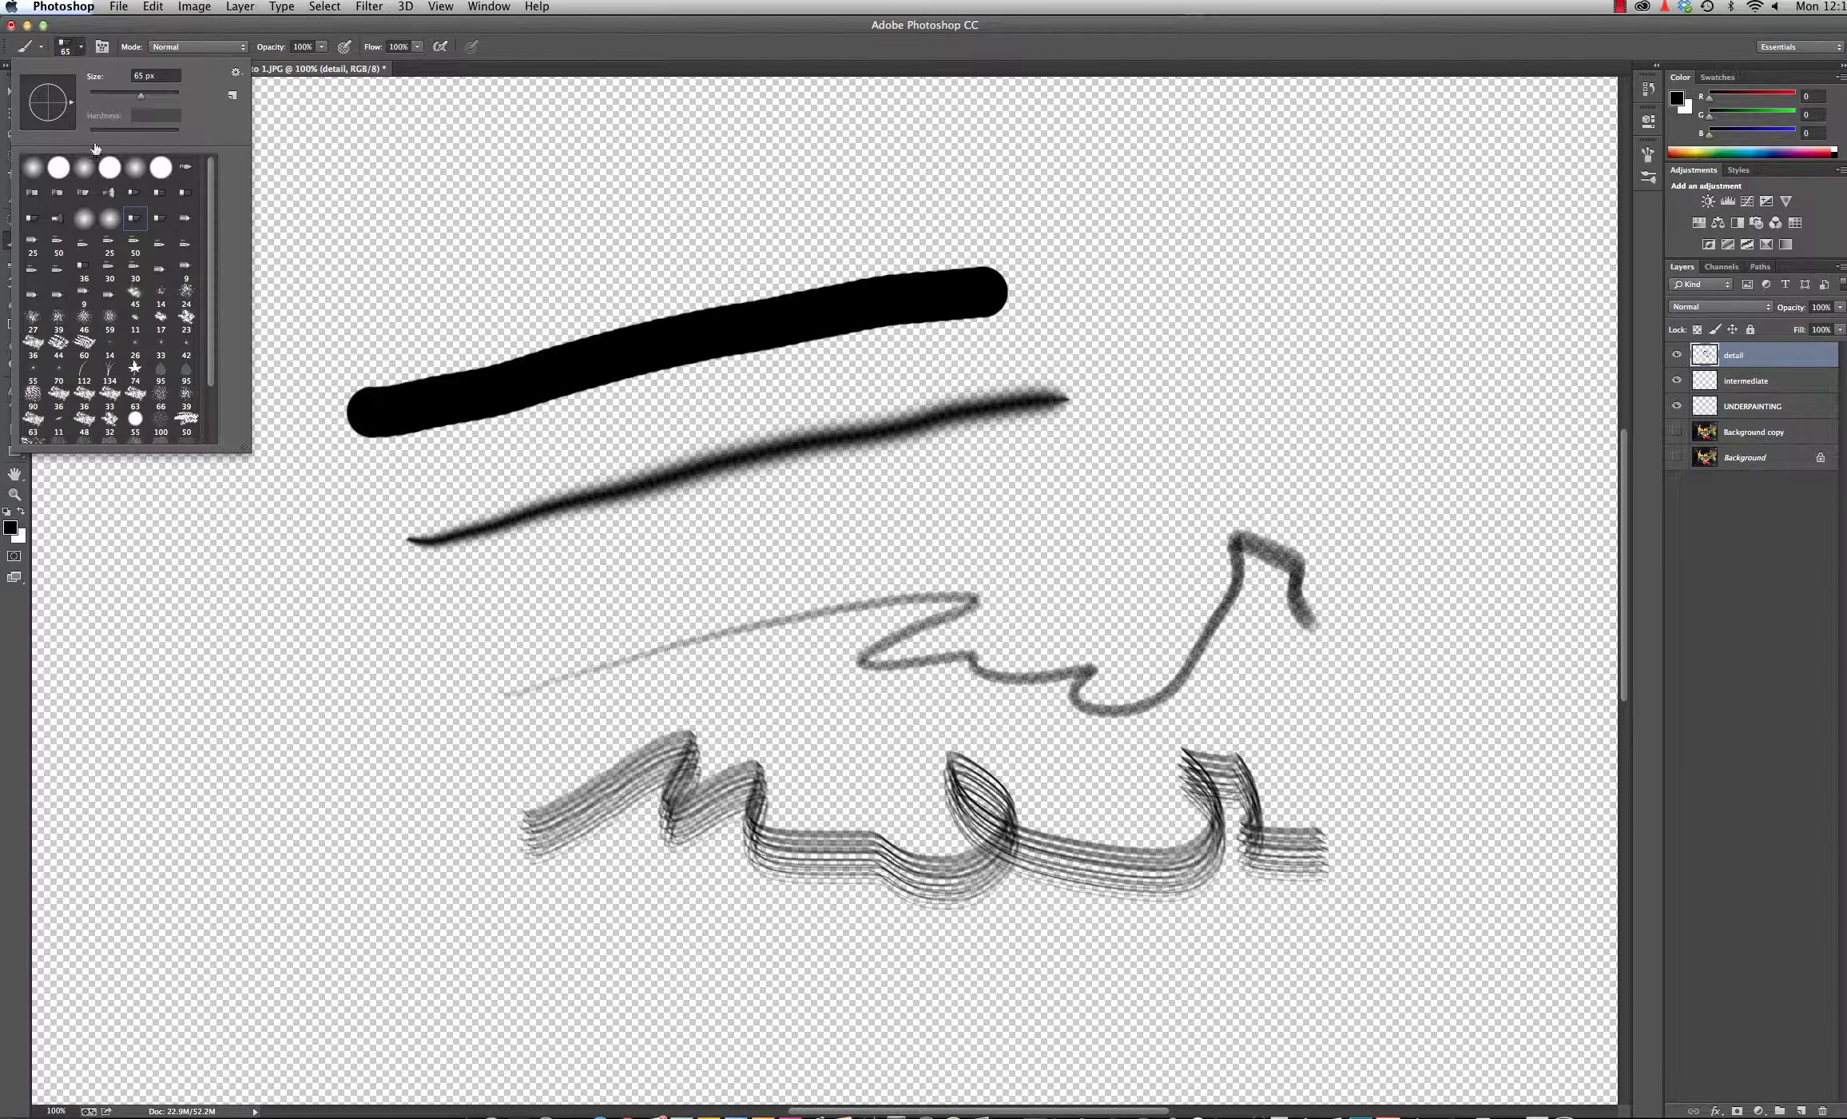
pyautogui.scroll(-3, 140, 400)
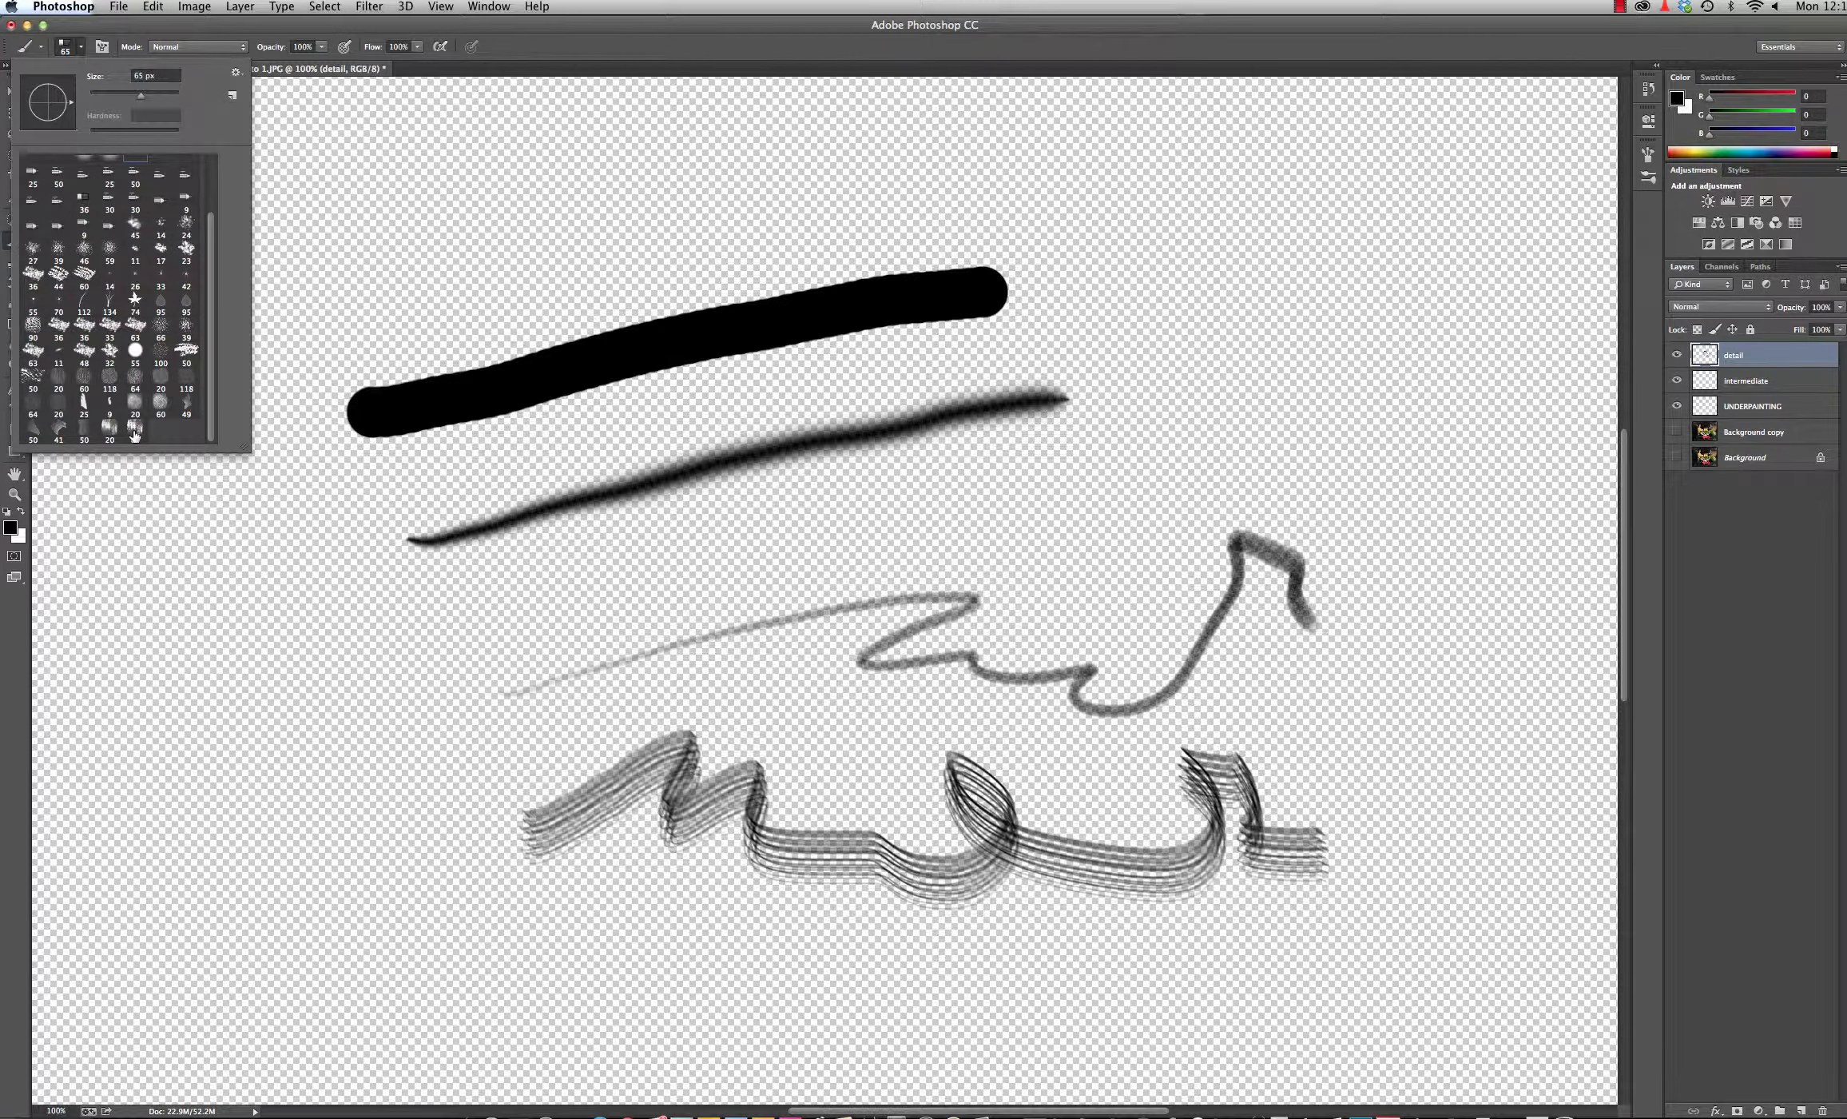
pyautogui.doubleClick(135, 299)
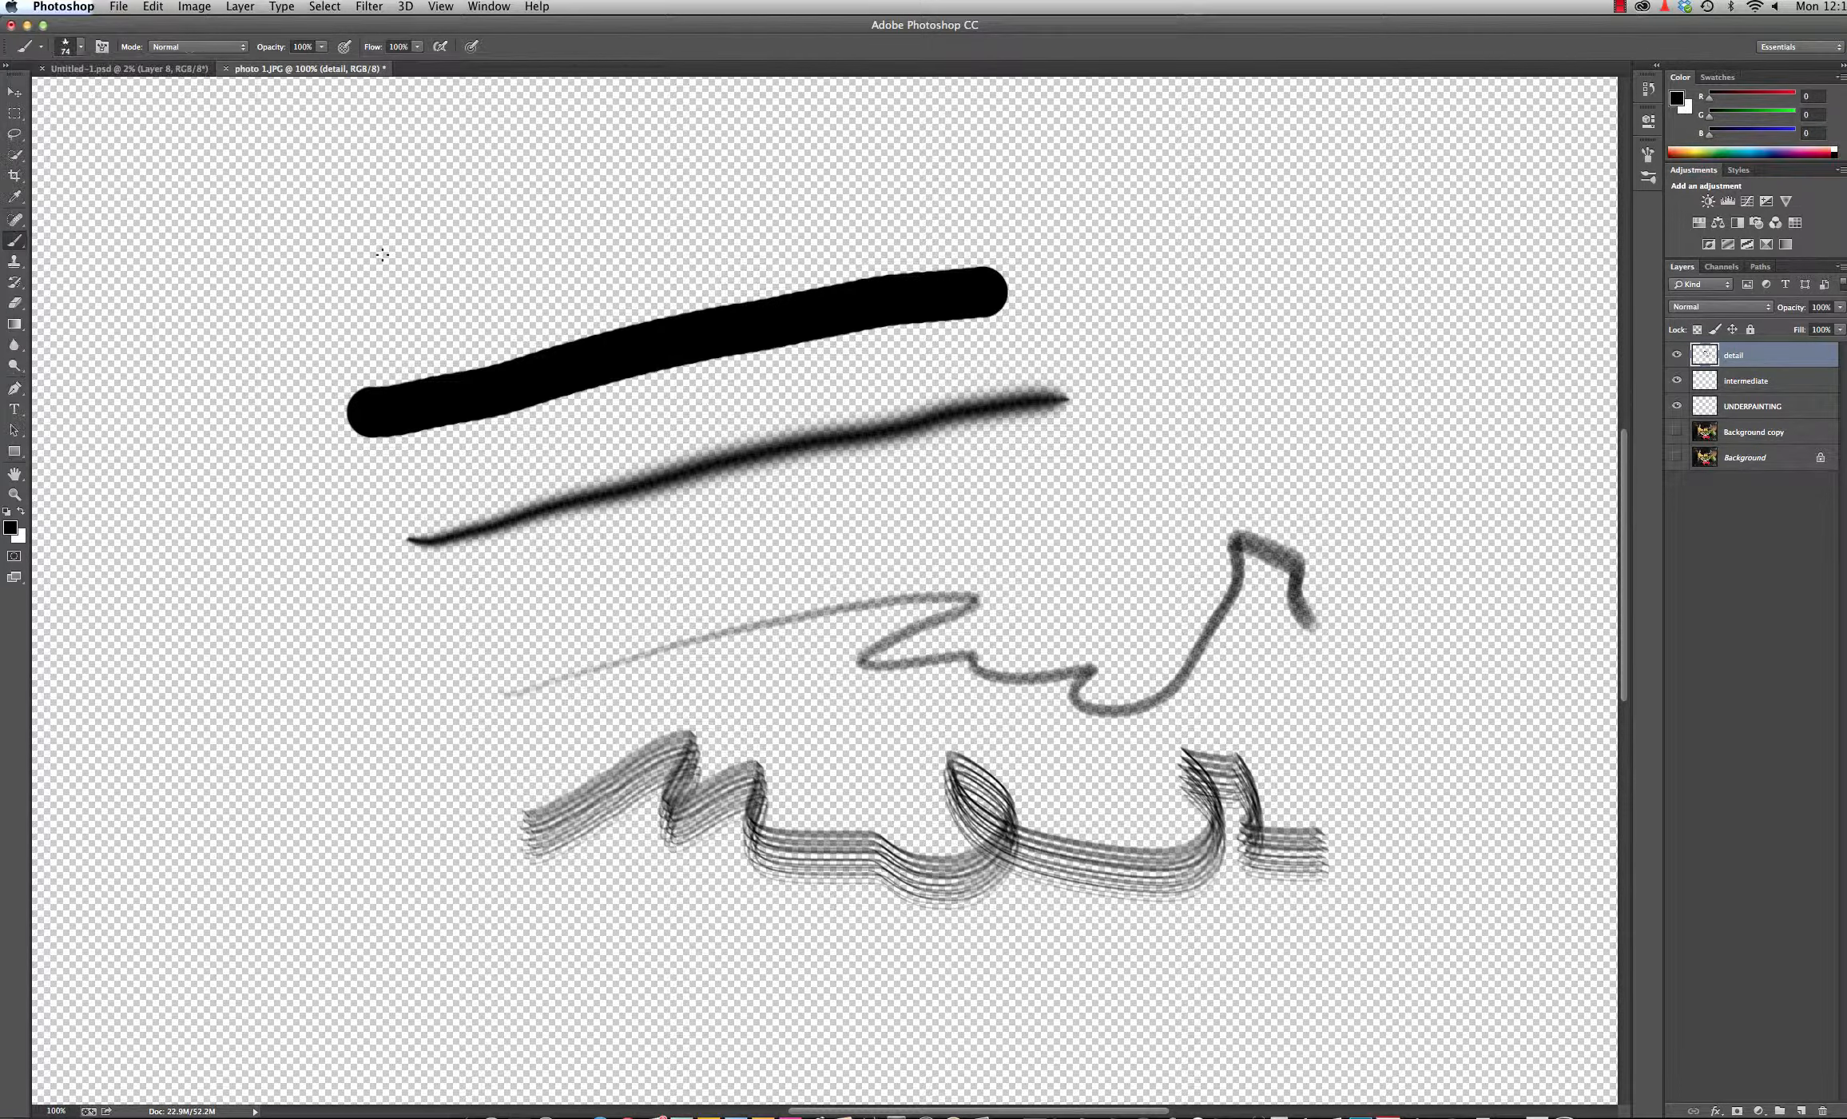
pyautogui.moveTo(392, 264)
pyautogui.mouseDown()
pyautogui.moveTo(576, 176)
pyautogui.moveTo(795, 240)
pyautogui.mouseUp()
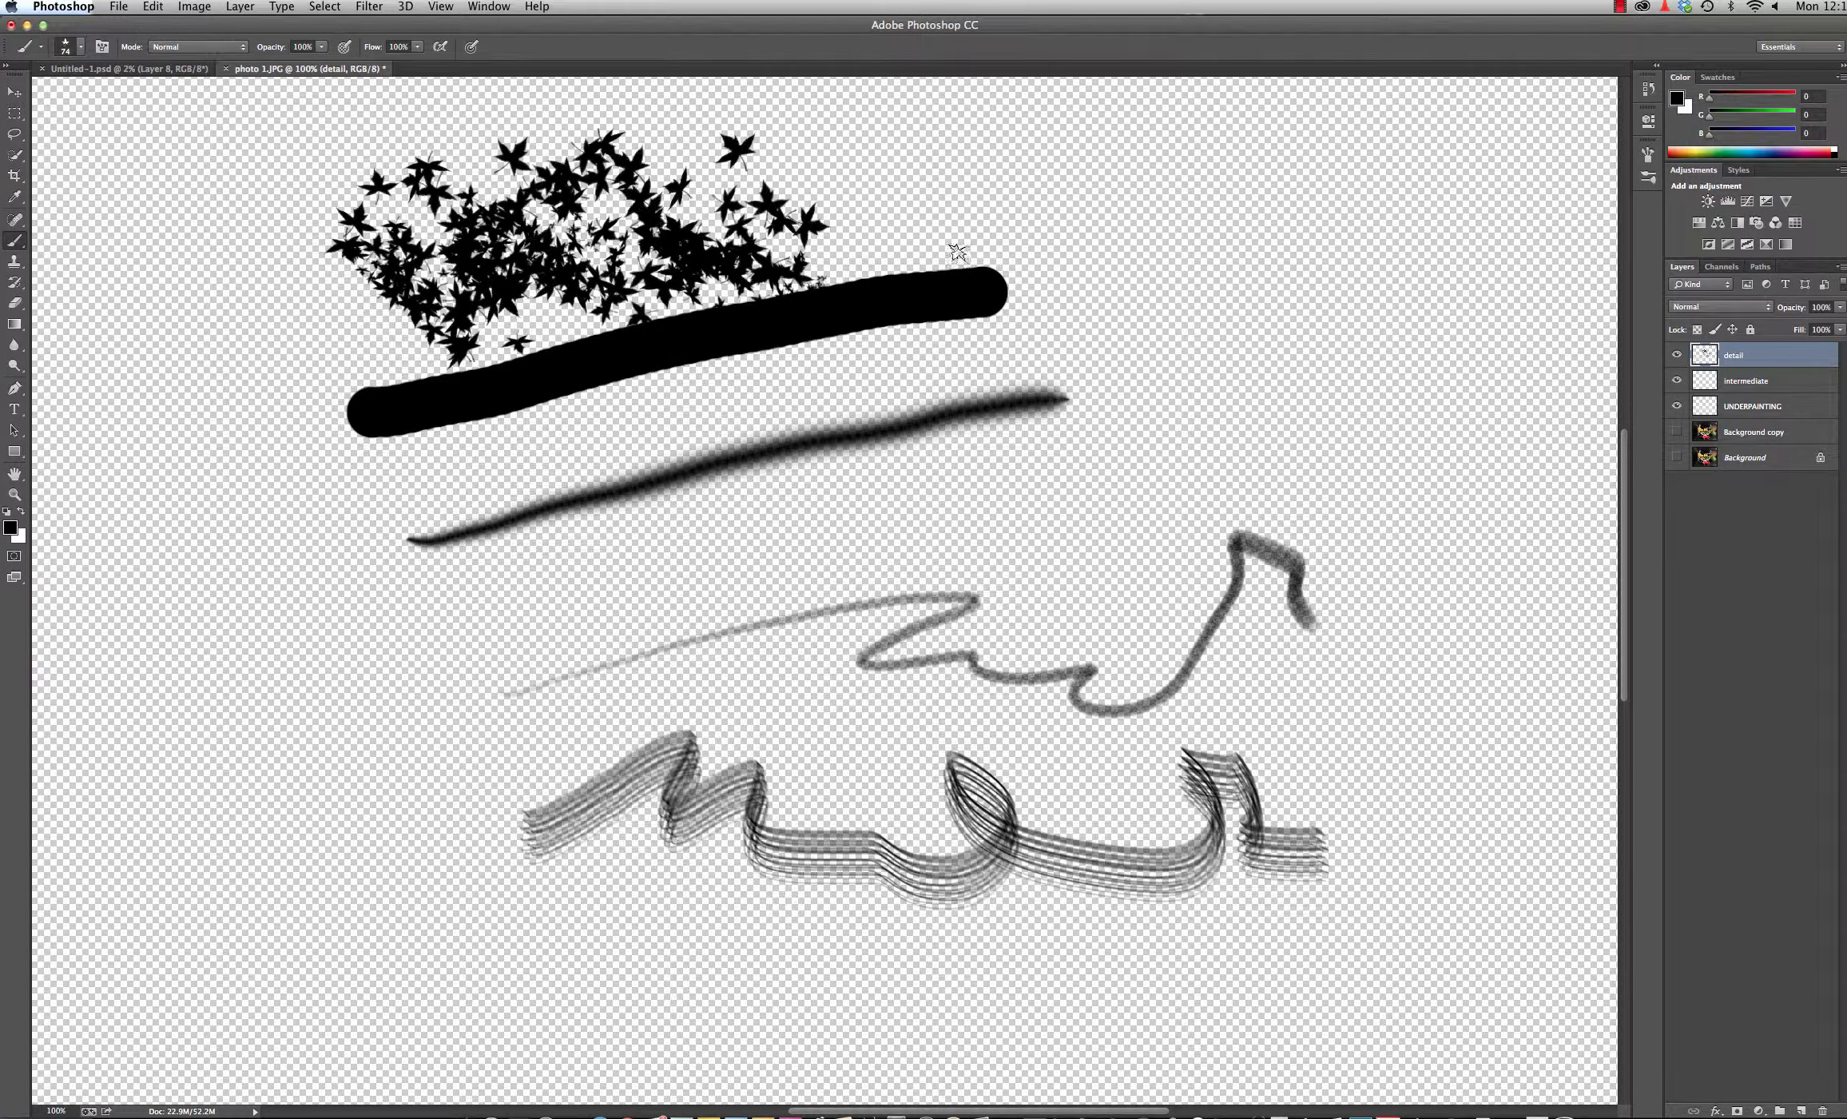
# Paint a wide winding gray stroke across the middle of the canvas with the 118 px textured brush.
pyautogui.click(91, 51)
pyautogui.click(185, 382)
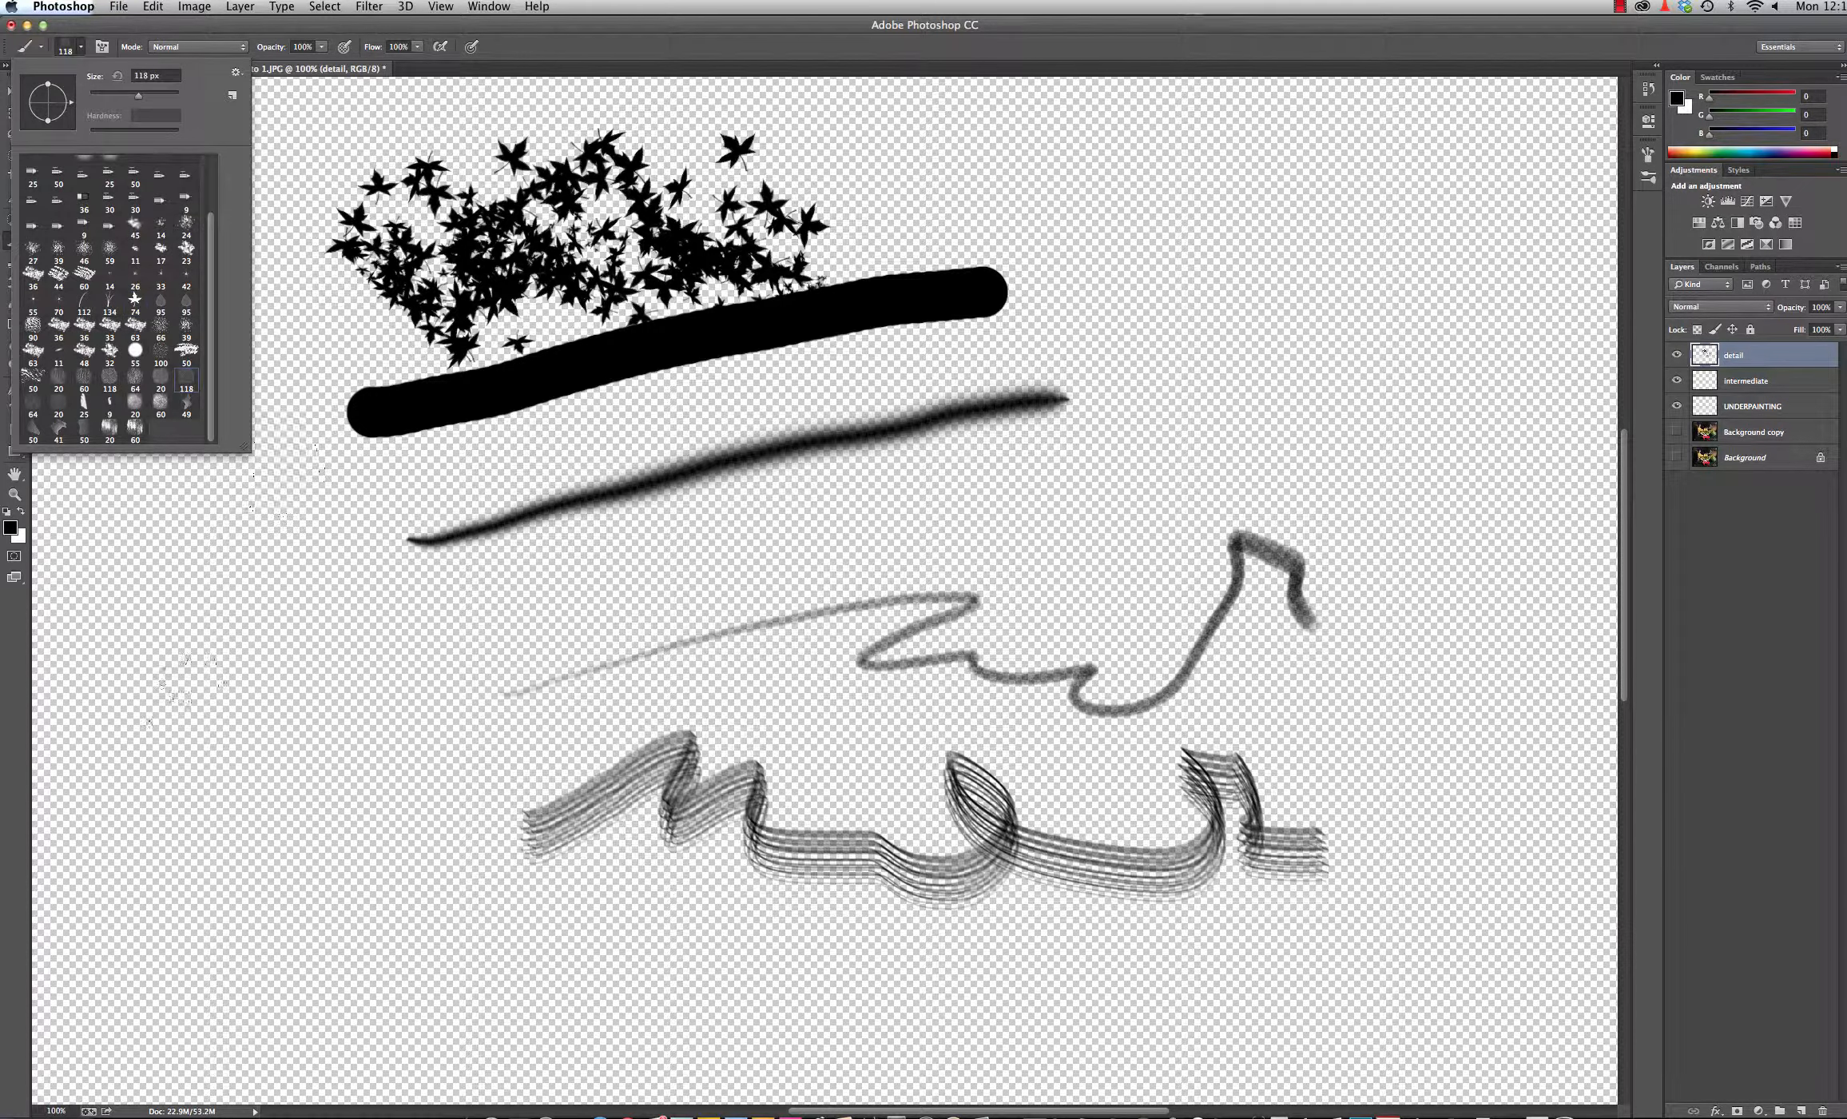
pyautogui.moveTo(192, 684)
pyautogui.mouseDown()
pyautogui.moveTo(297, 764)
pyautogui.moveTo(347, 757)
pyautogui.moveTo(460, 732)
pyautogui.moveTo(528, 575)
pyautogui.moveTo(926, 518)
pyautogui.moveTo(1151, 518)
pyautogui.moveTo(1272, 274)
pyautogui.moveTo(1202, 265)
pyautogui.moveTo(1291, 464)
pyautogui.mouseUp()
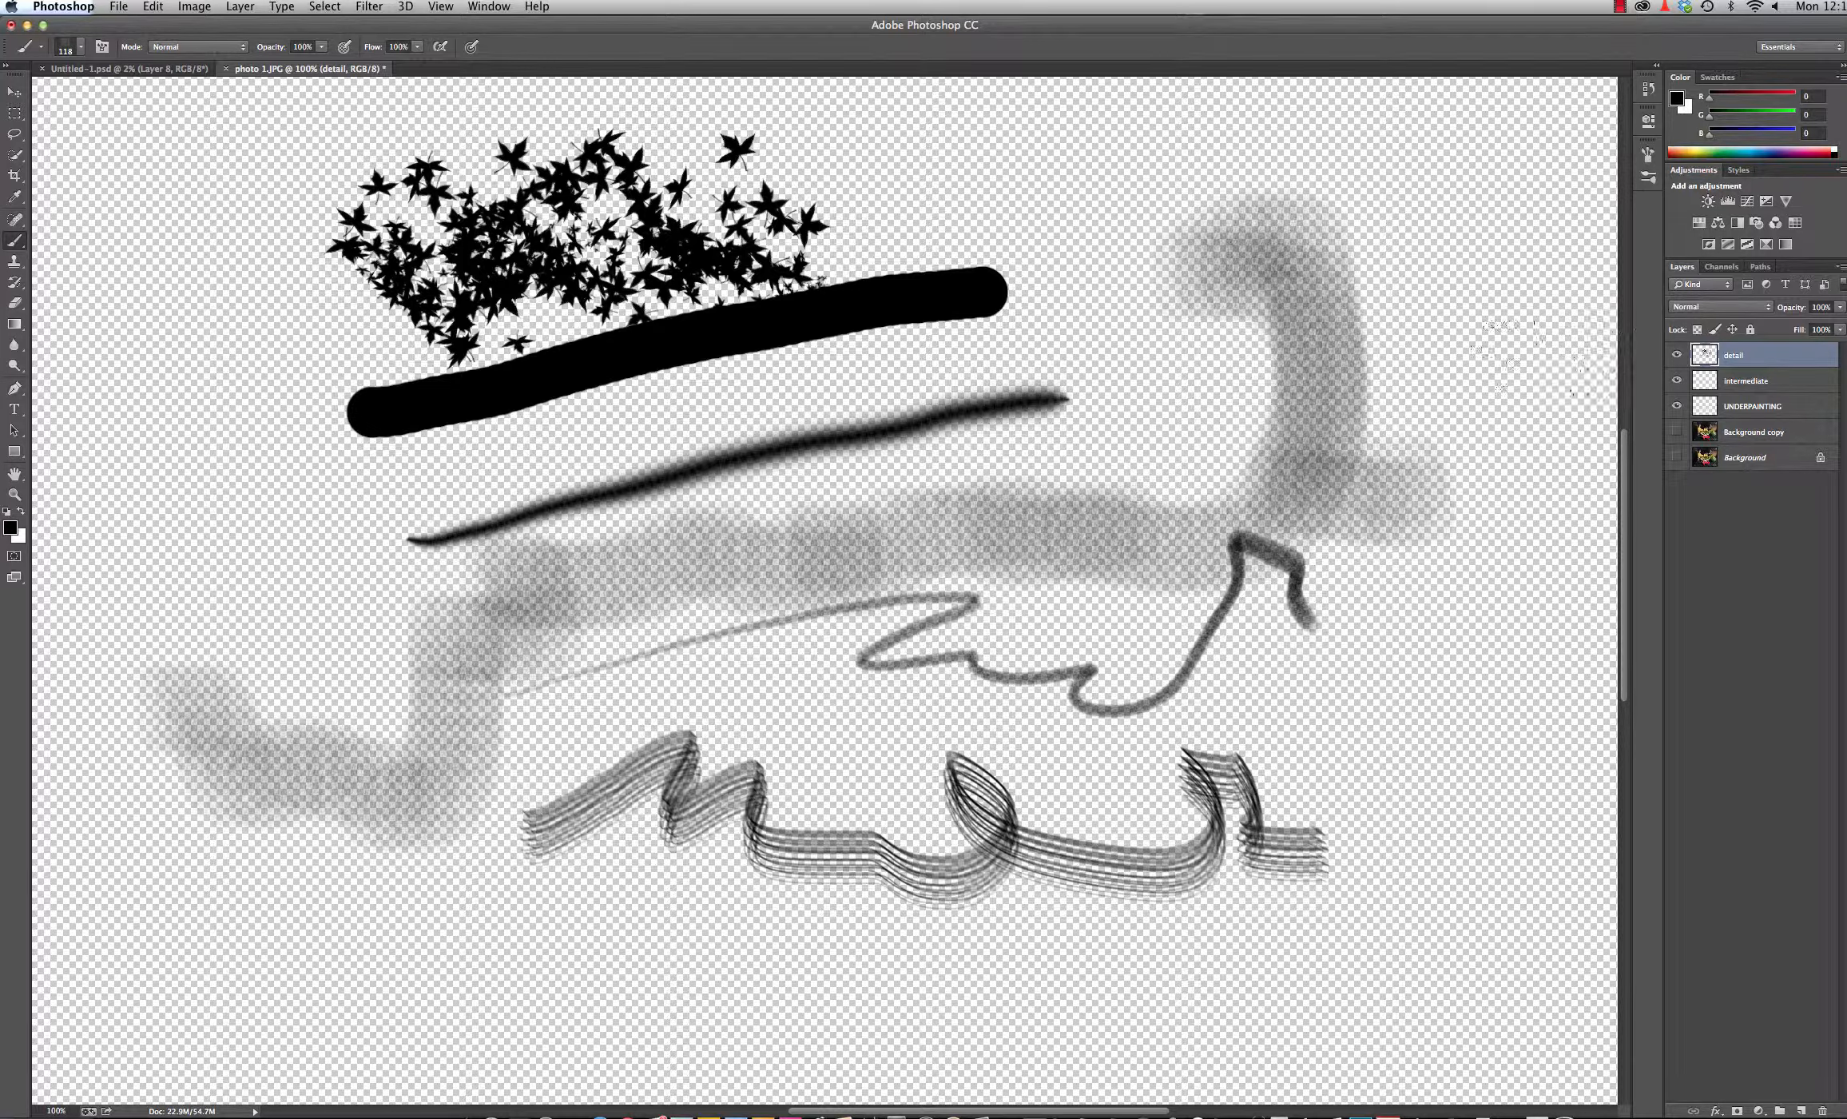
# Clear all test strokes from the detail layer and keep the brush blending mode at Normal.
pyautogui.press('super+a')
pyautogui.press('BackSpace')
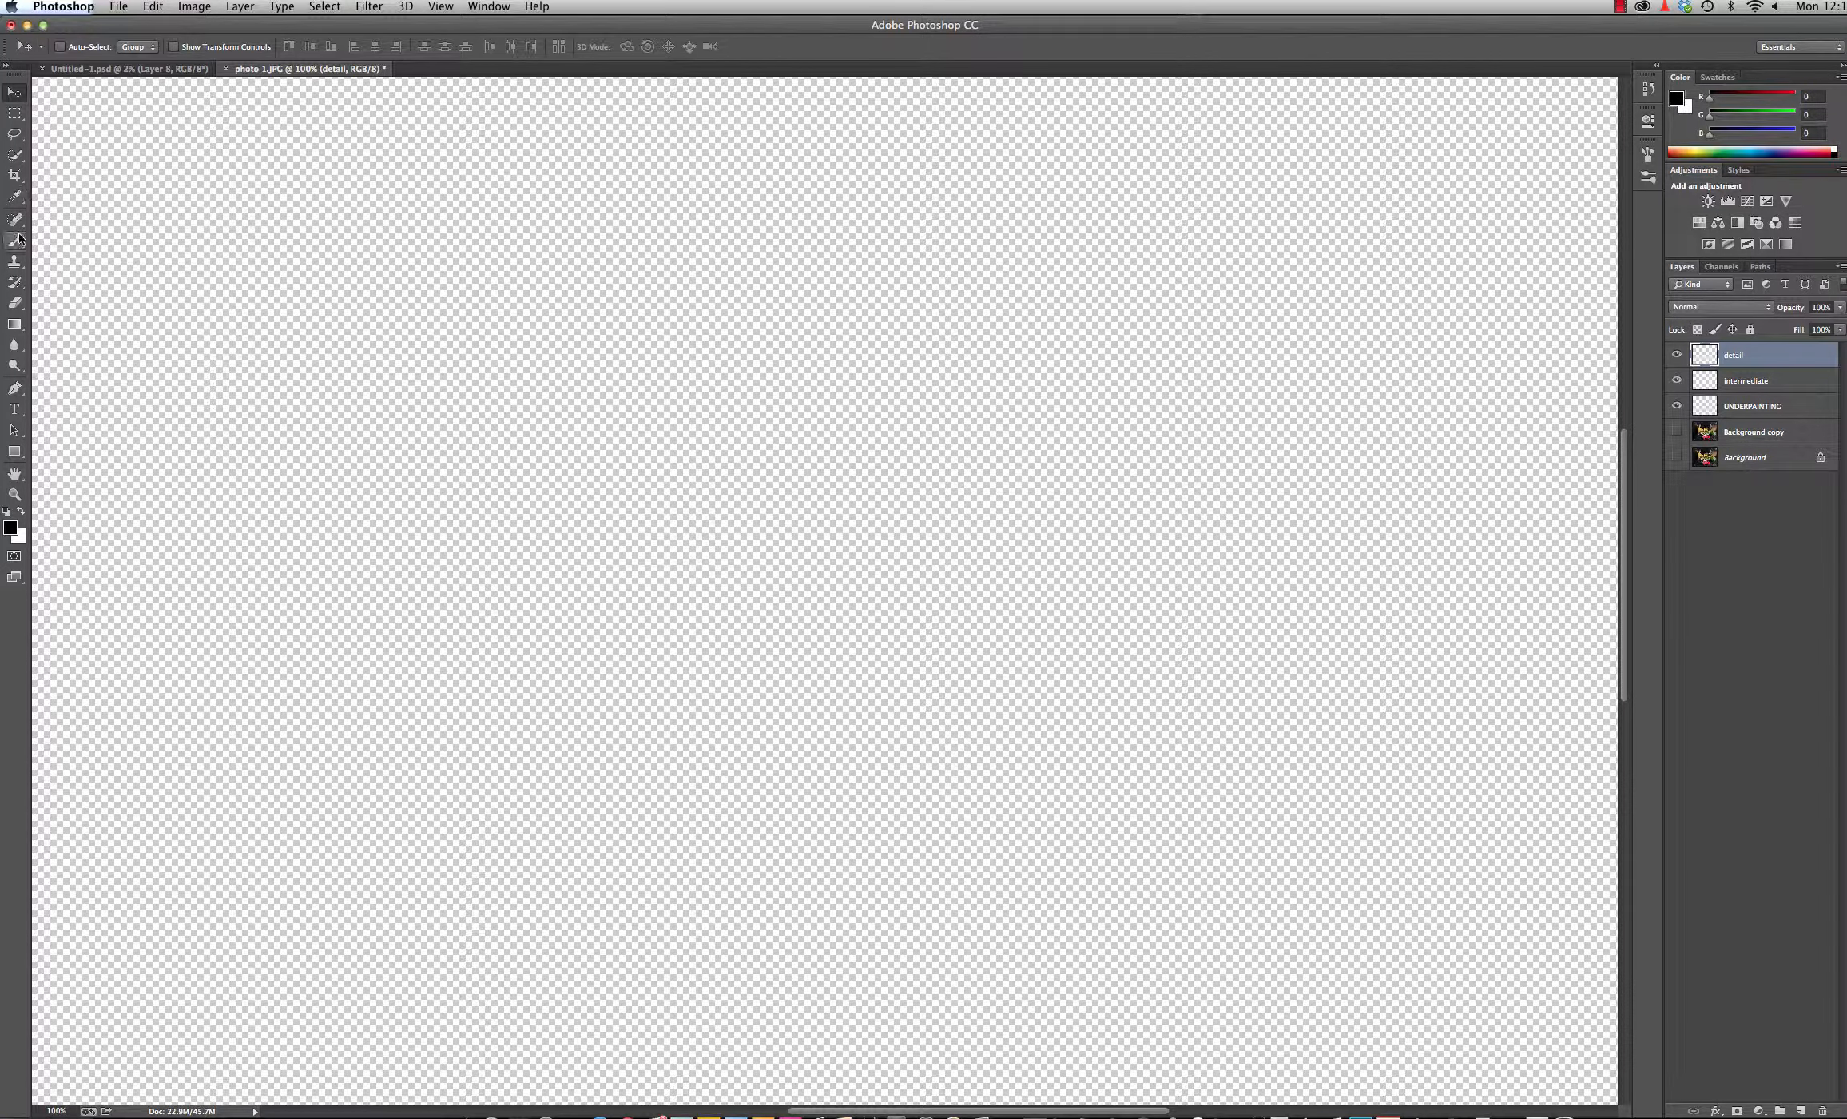
pyautogui.click(184, 46)
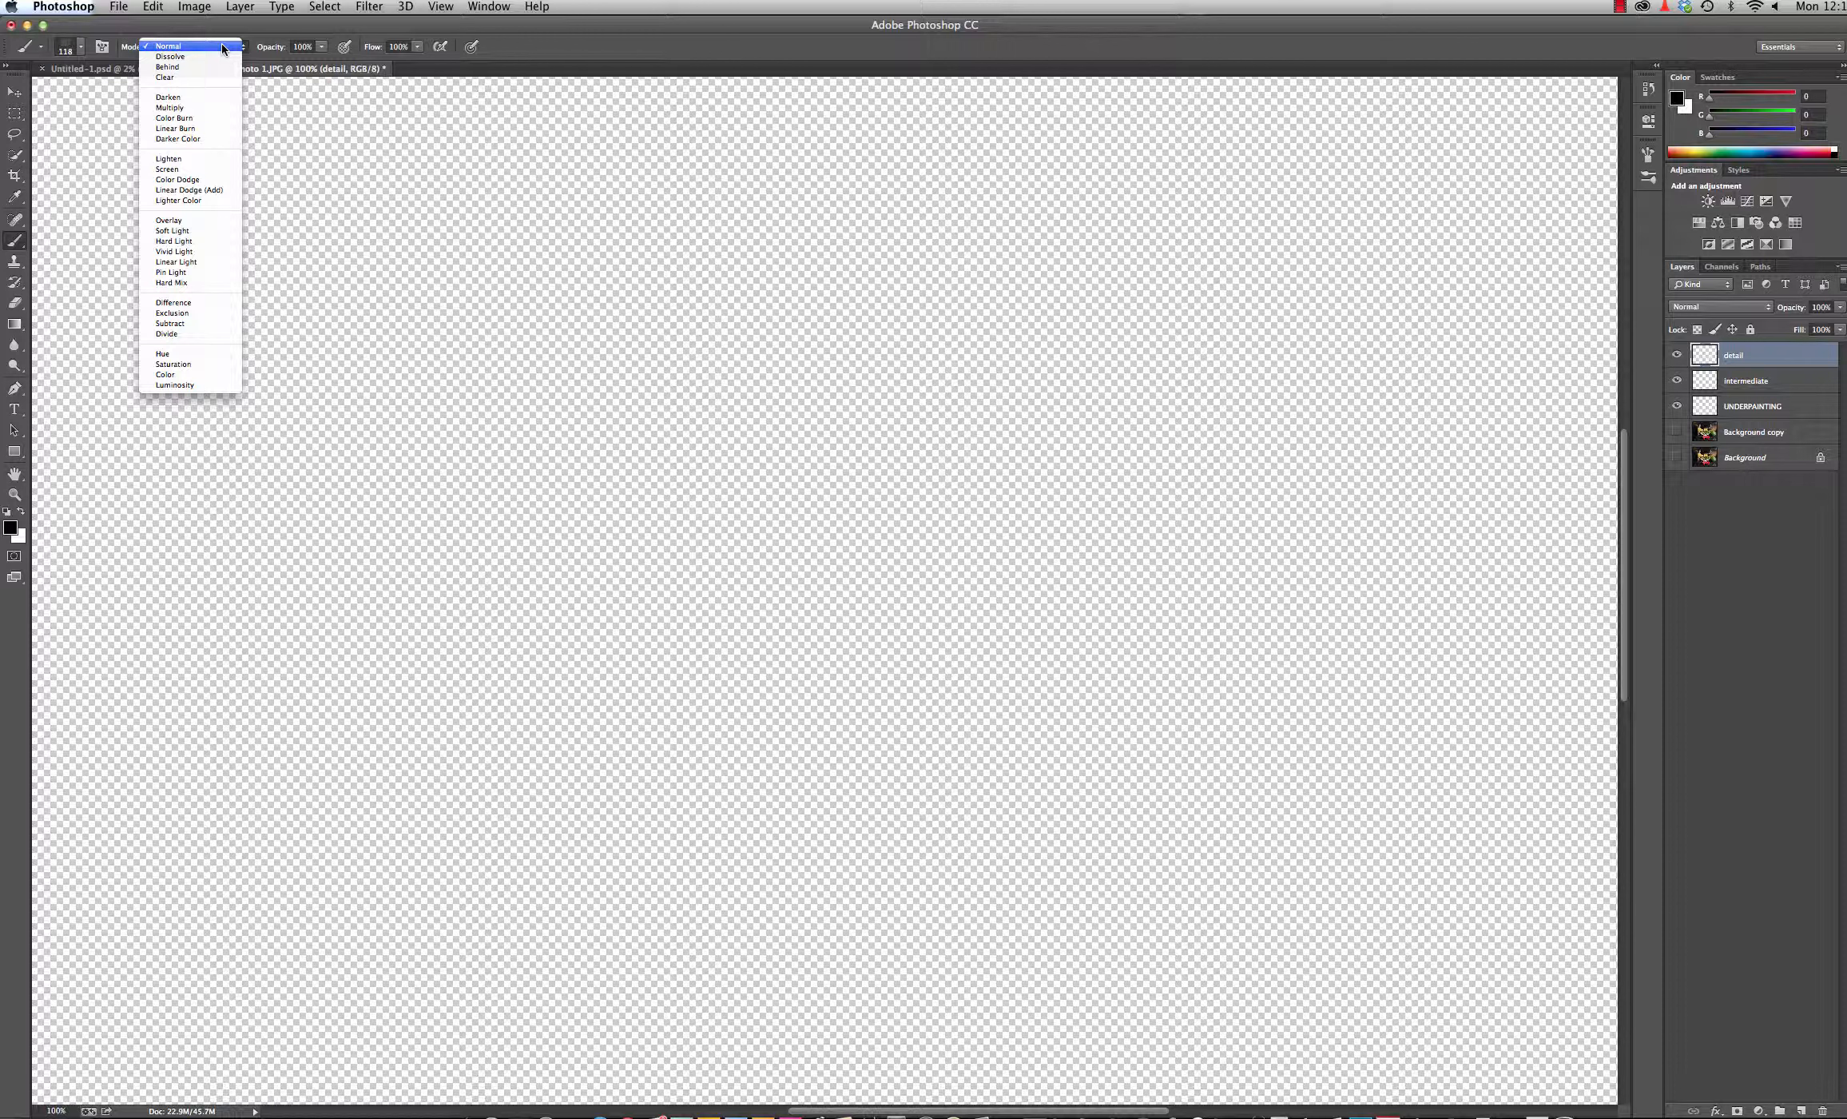
pyautogui.click(250, 14)
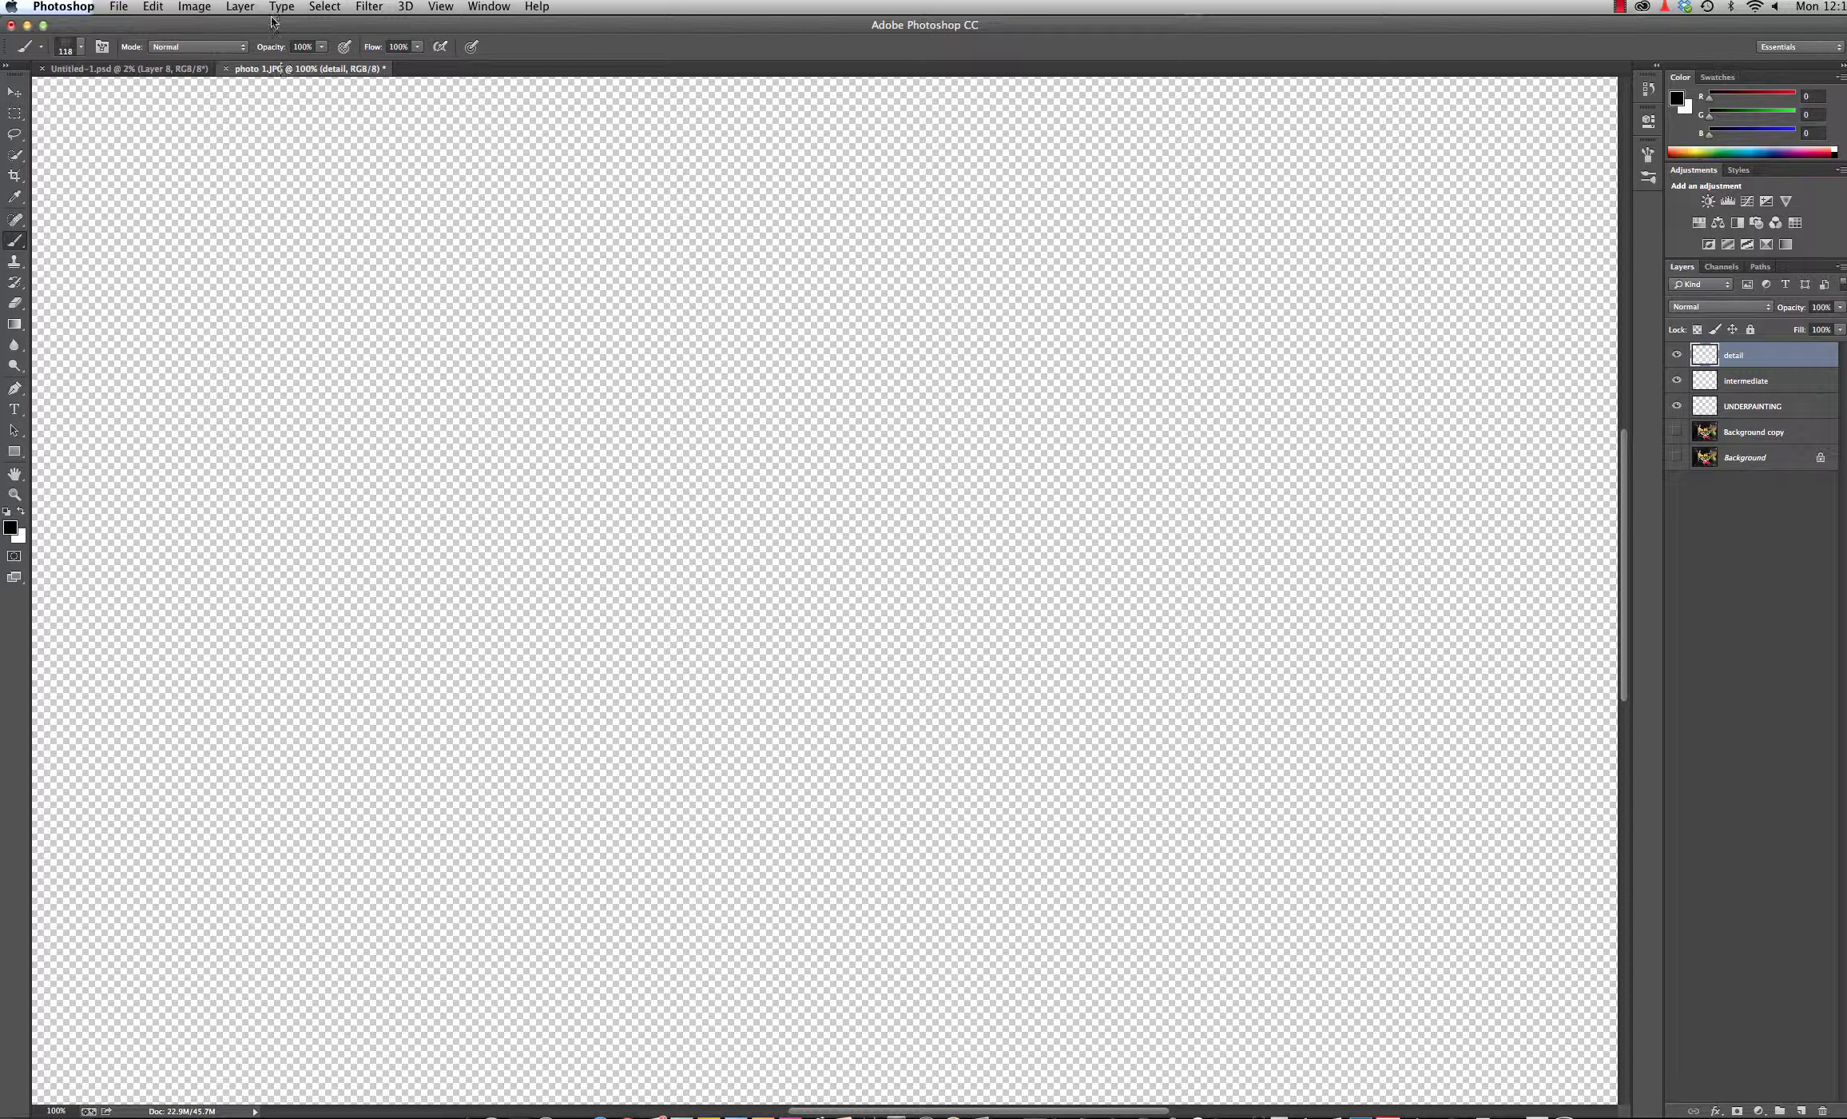
pyautogui.click(241, 50)
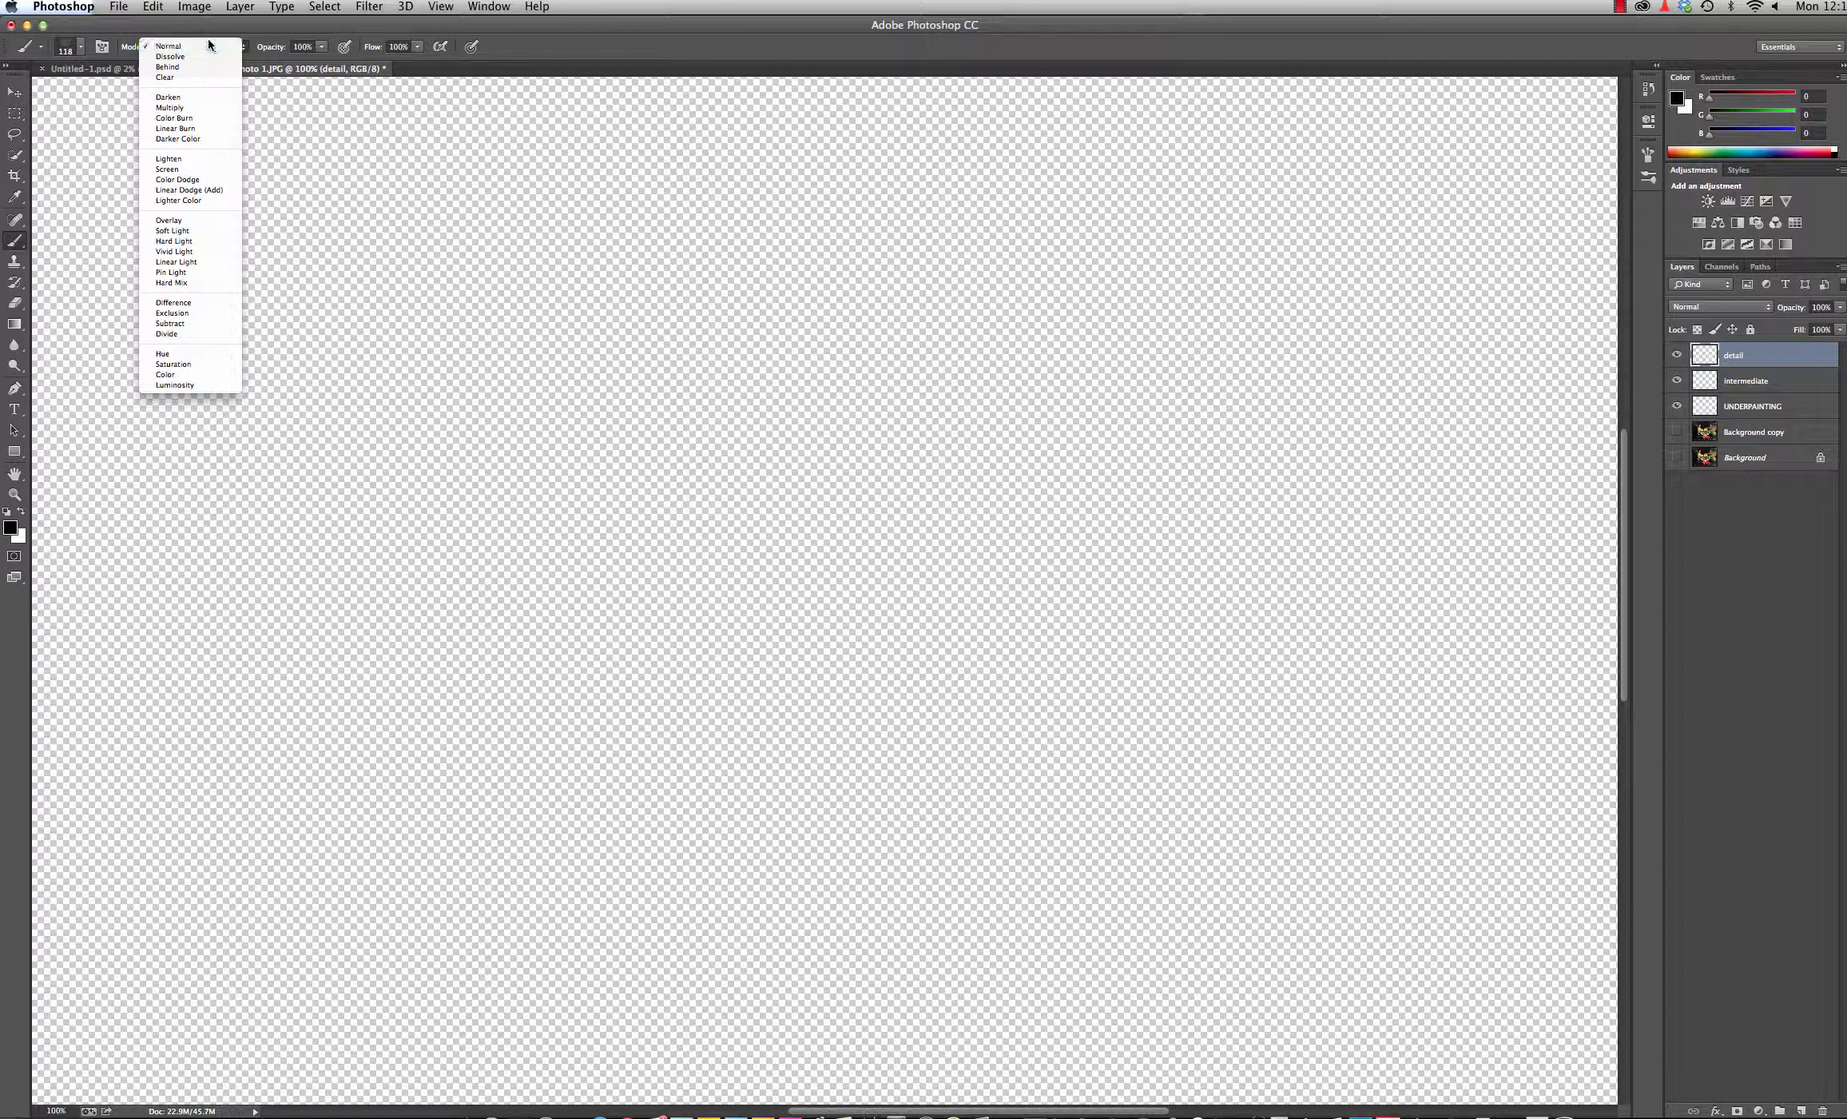
pyautogui.click(211, 46)
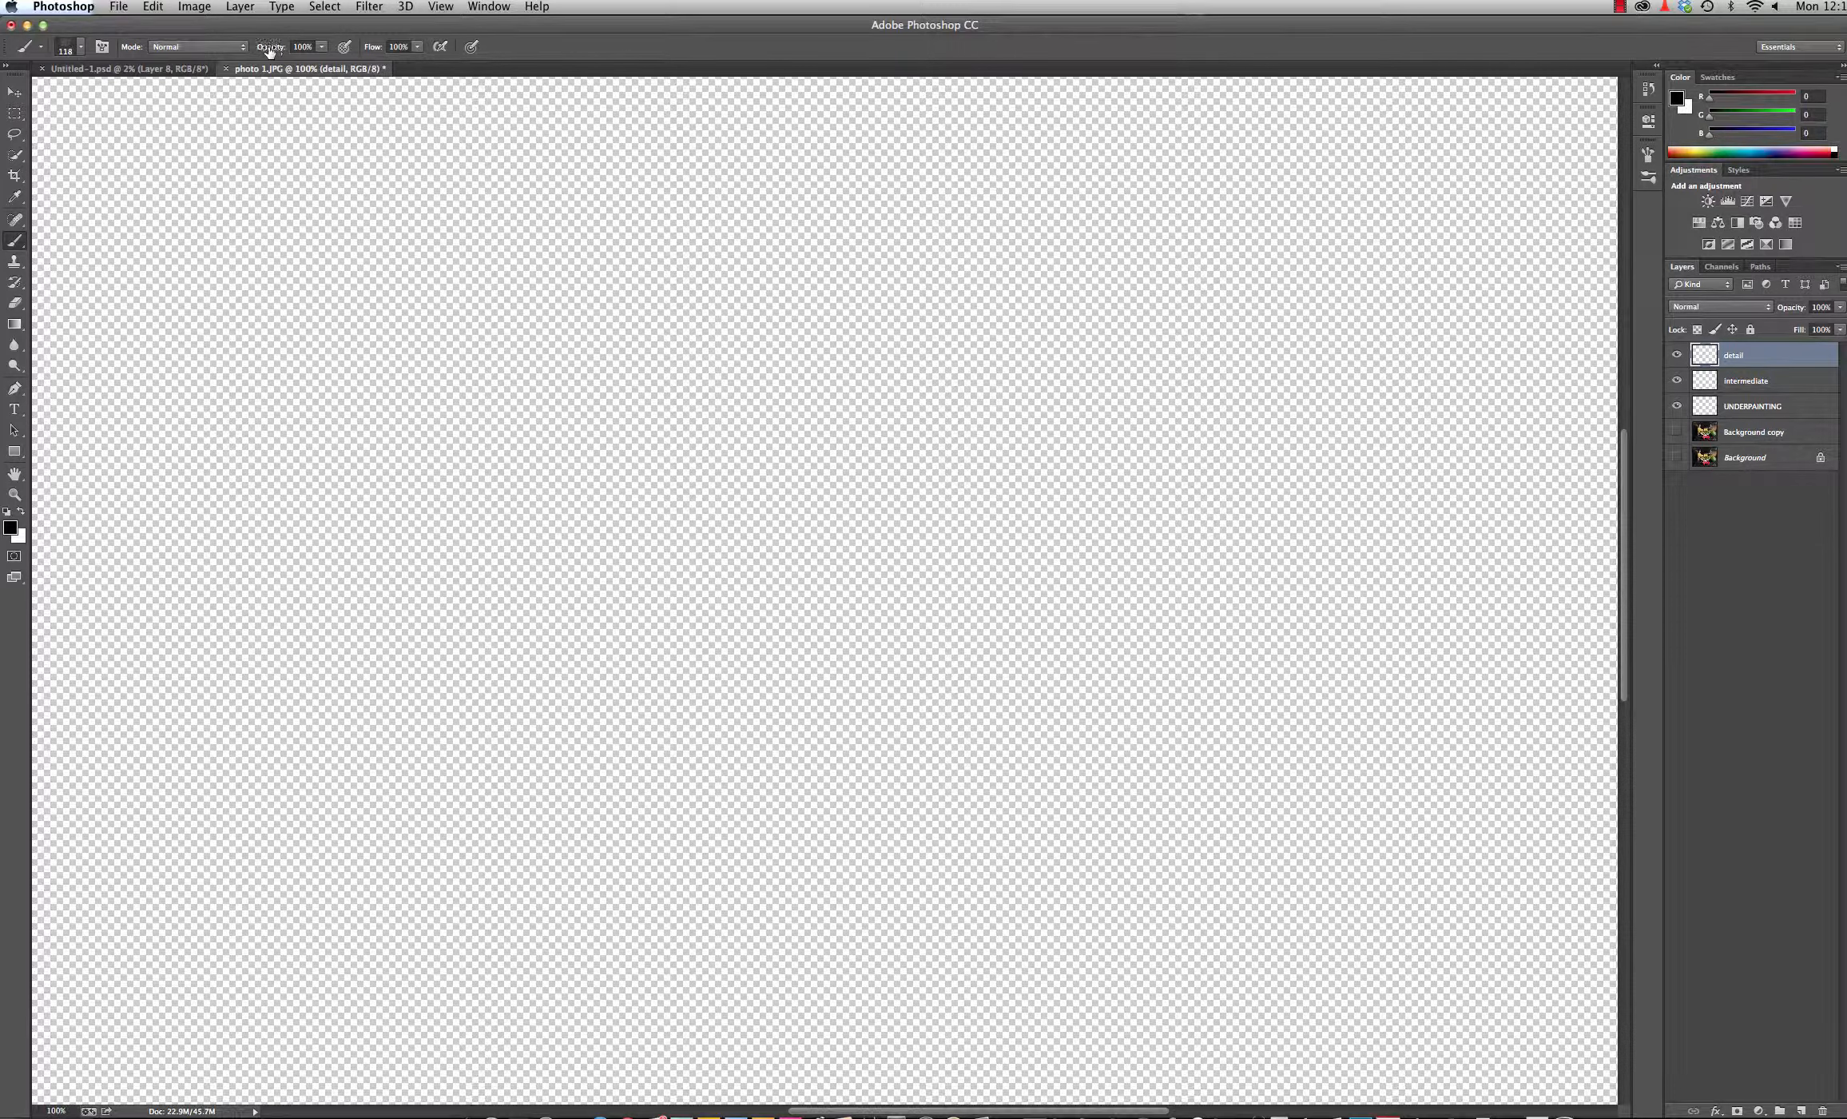
# Enable pen pressure control of brush opacity and choose a soft round brush at 175 px.
pyautogui.click(345, 50)
pyautogui.click(80, 46)
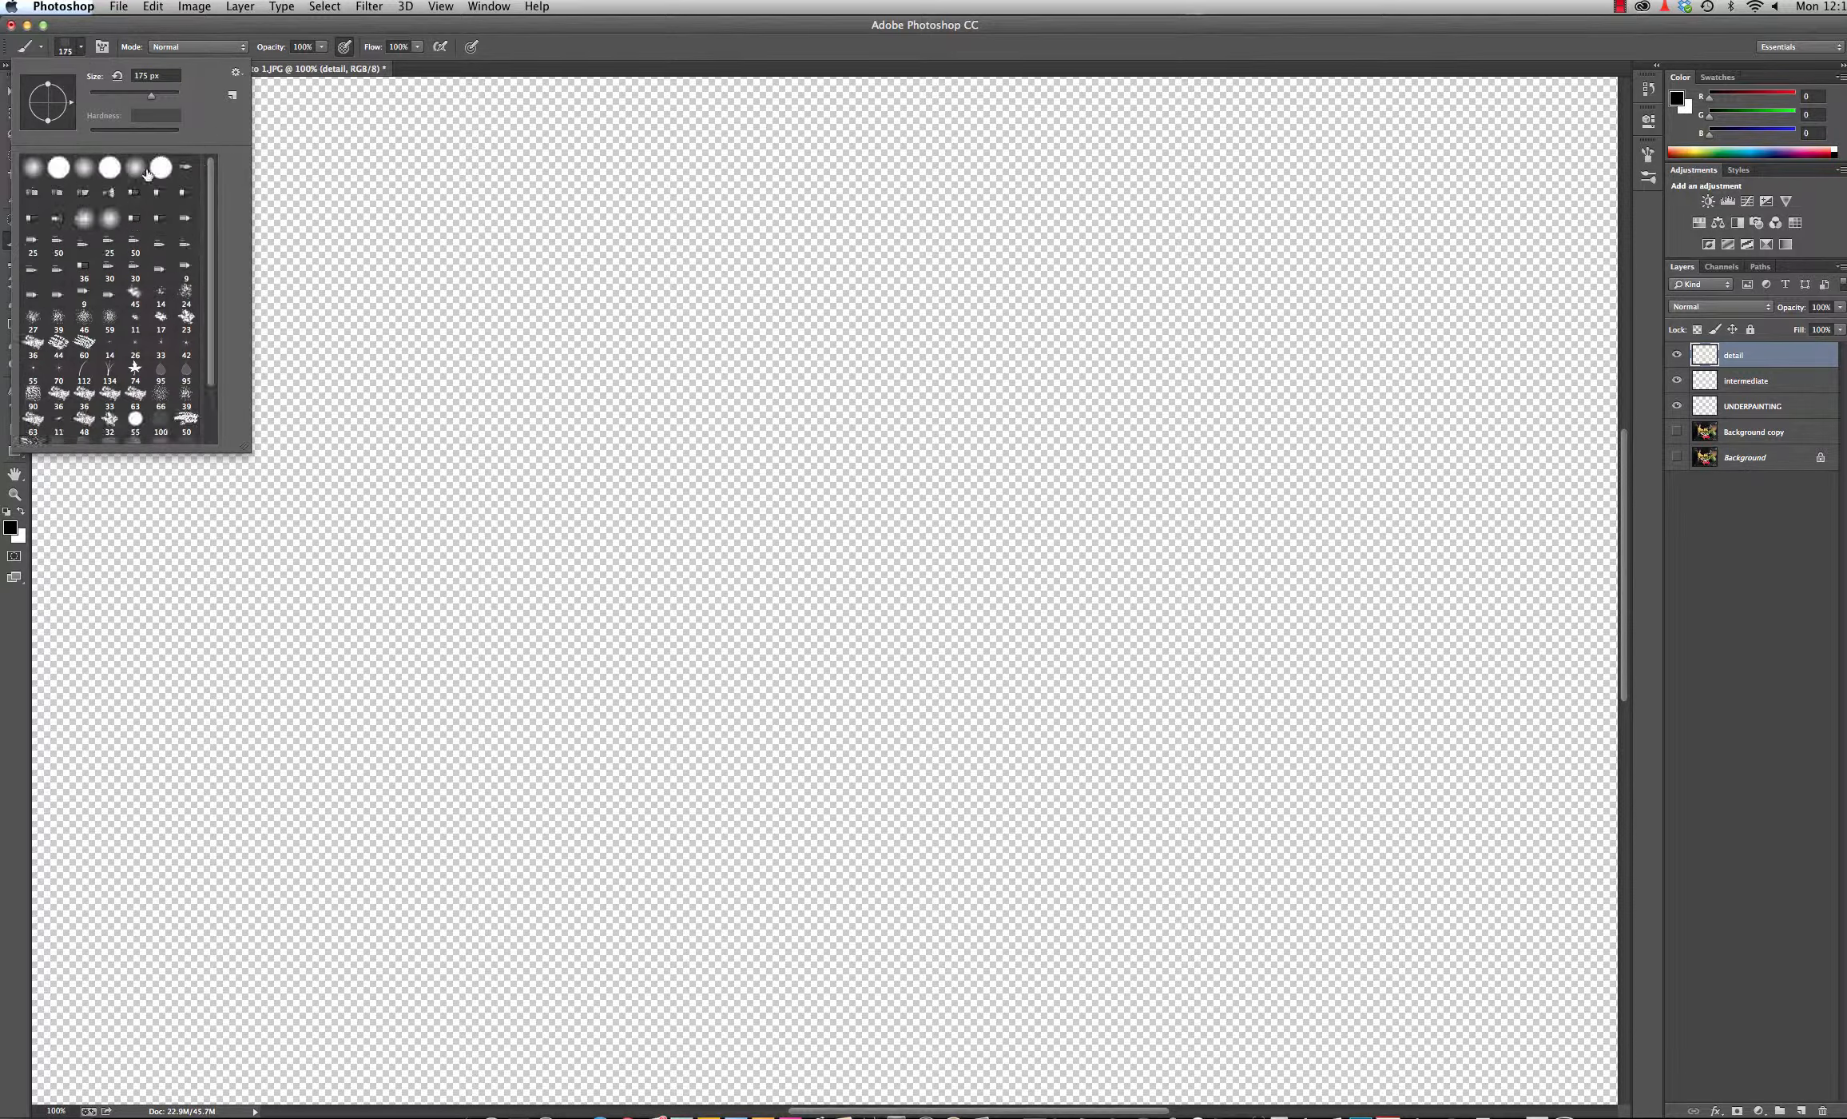
pyautogui.click(136, 169)
pyautogui.click(356, 537)
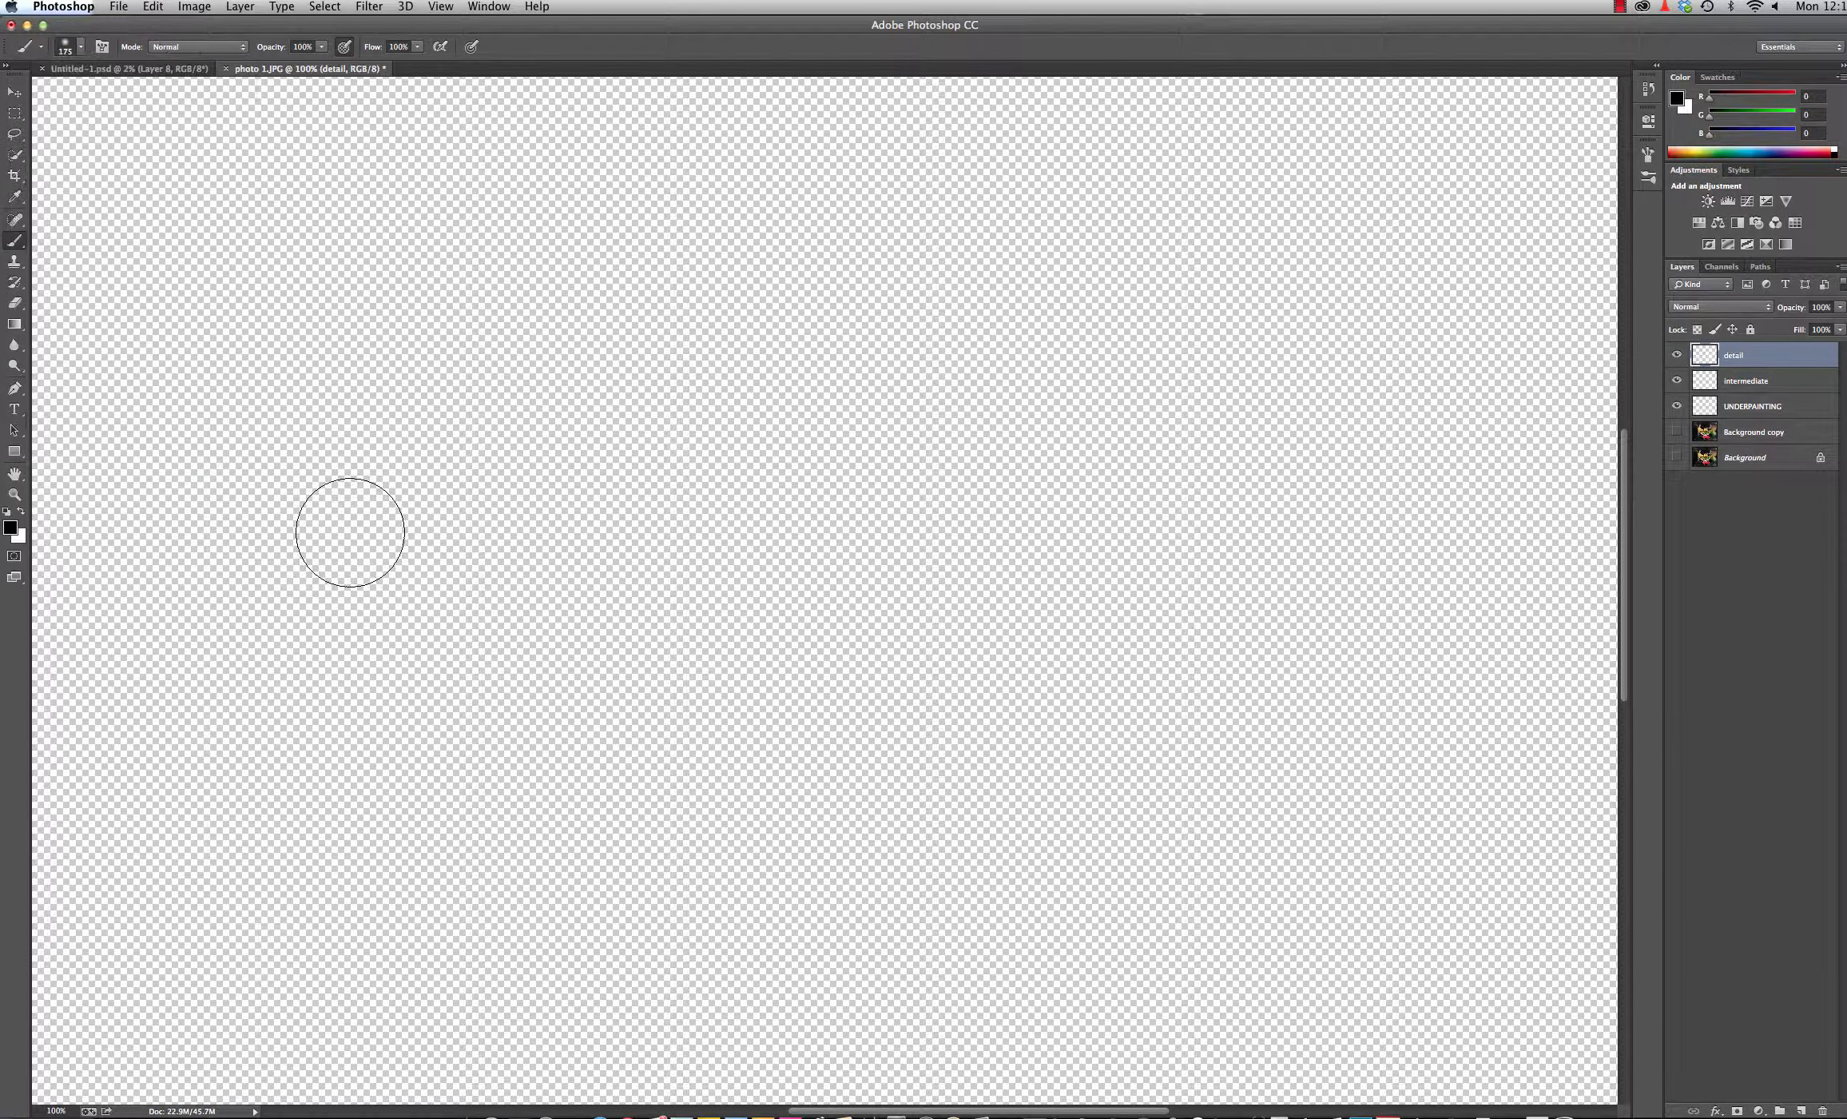
# Paint a dark looping stroke mid-canvas, a faint stroke above it and a dark wavy stroke below it, varying pen pressure.
pyautogui.moveTo(361, 538)
pyautogui.mouseDown()
pyautogui.moveTo(403, 541)
pyautogui.moveTo(518, 454)
pyautogui.moveTo(639, 412)
pyautogui.moveTo(768, 437)
pyautogui.moveTo(861, 511)
pyautogui.moveTo(1268, 477)
pyautogui.moveTo(1101, 445)
pyautogui.moveTo(1022, 784)
pyautogui.moveTo(790, 570)
pyautogui.moveTo(909, 670)
pyautogui.moveTo(1237, 701)
pyautogui.mouseUp()
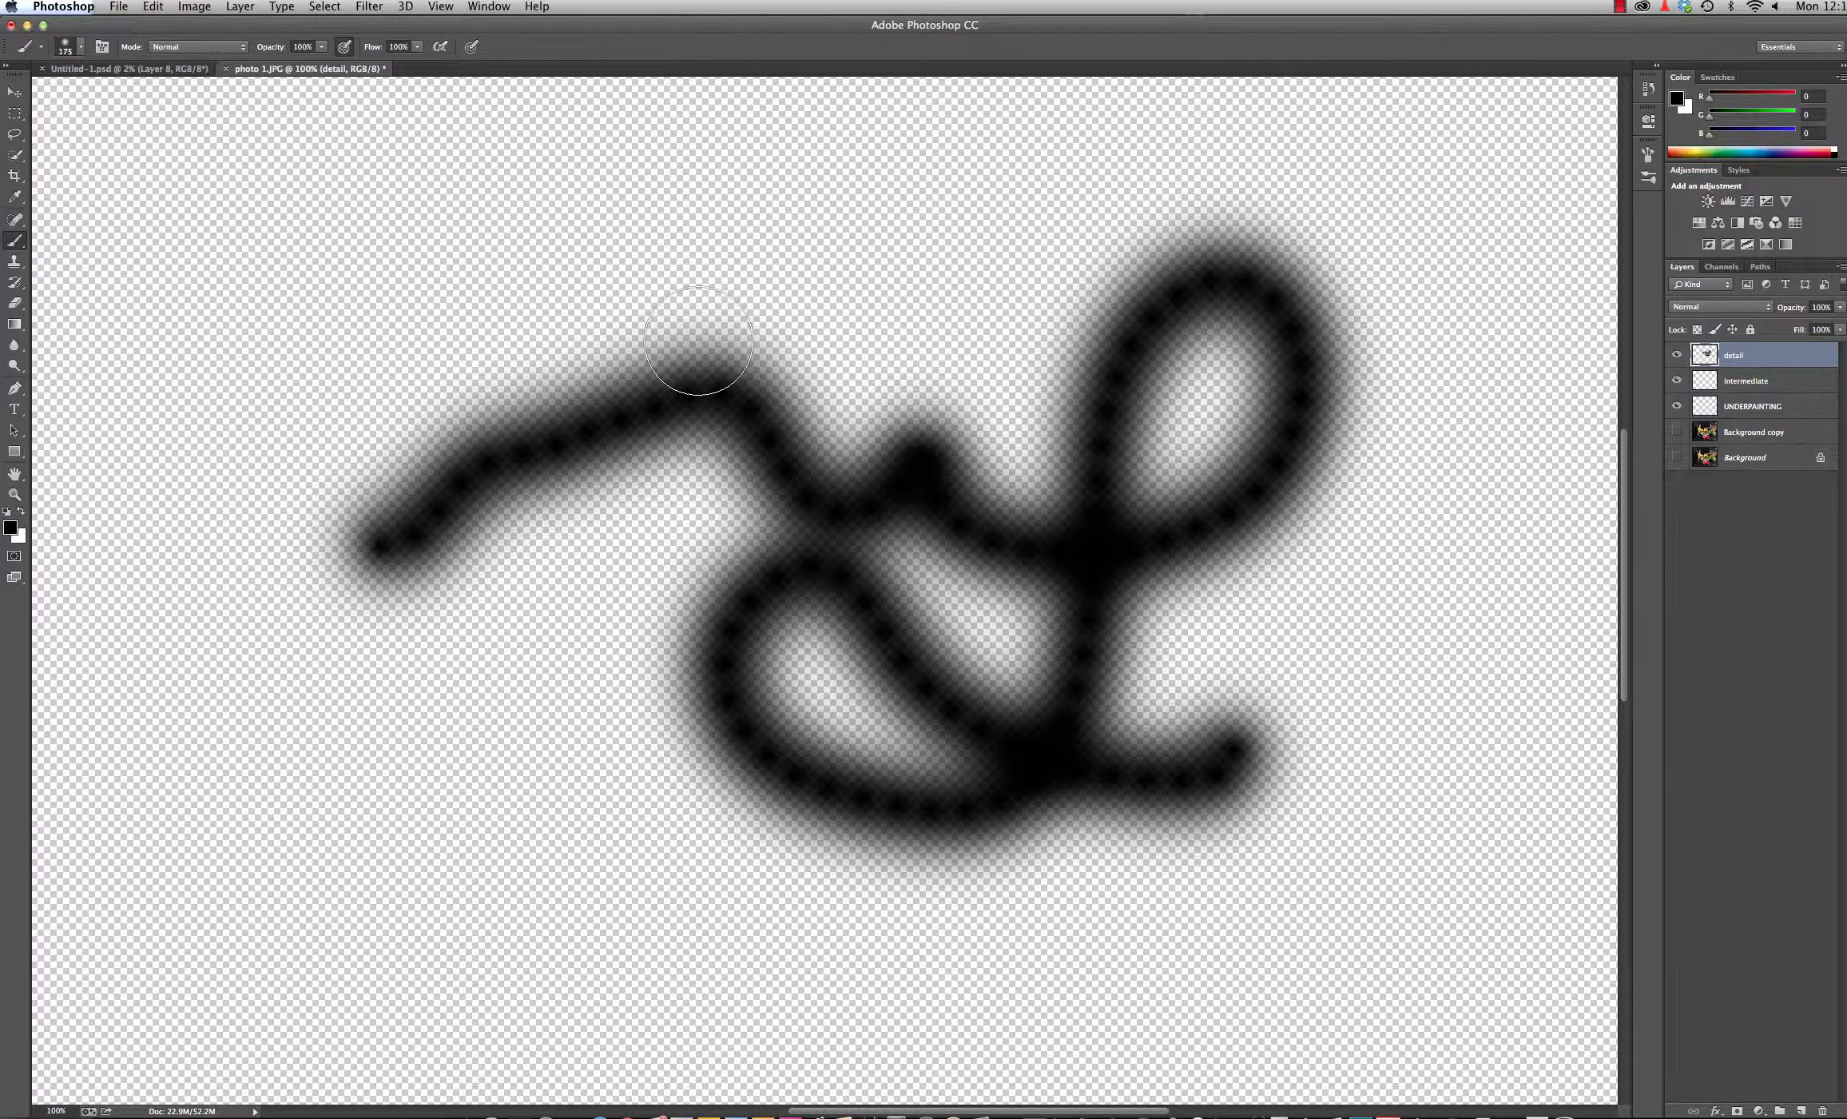
pyautogui.moveTo(262, 221)
pyautogui.mouseDown()
pyautogui.moveTo(376, 228)
pyautogui.moveTo(539, 188)
pyautogui.moveTo(756, 223)
pyautogui.moveTo(1116, 182)
pyautogui.moveTo(1282, 172)
pyautogui.mouseUp()
pyautogui.moveTo(295, 835)
pyautogui.mouseDown()
pyautogui.moveTo(571, 828)
pyautogui.moveTo(1011, 883)
pyautogui.moveTo(1183, 883)
pyautogui.mouseUp()
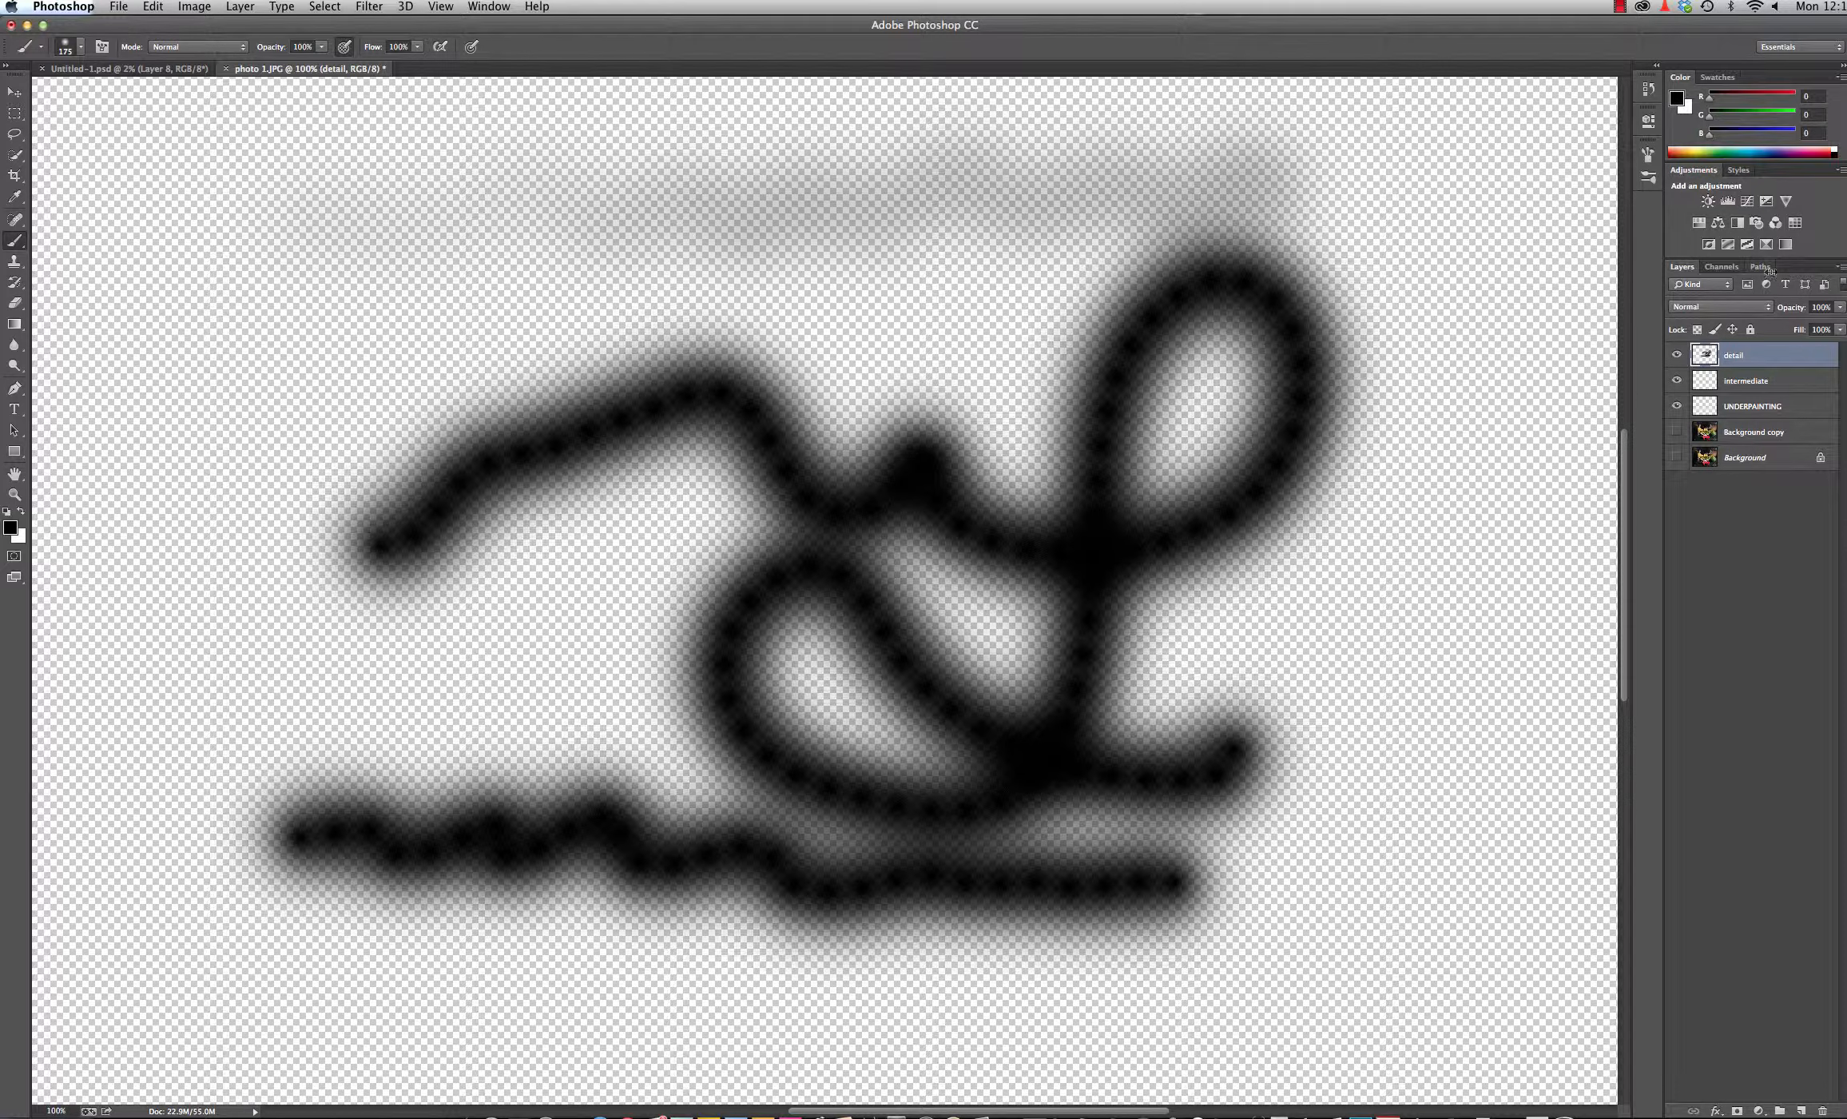
# Revert the document through its history to the Deselect state before the soft round brush test strokes.
pyautogui.click(1649, 88)
pyautogui.click(1546, 103)
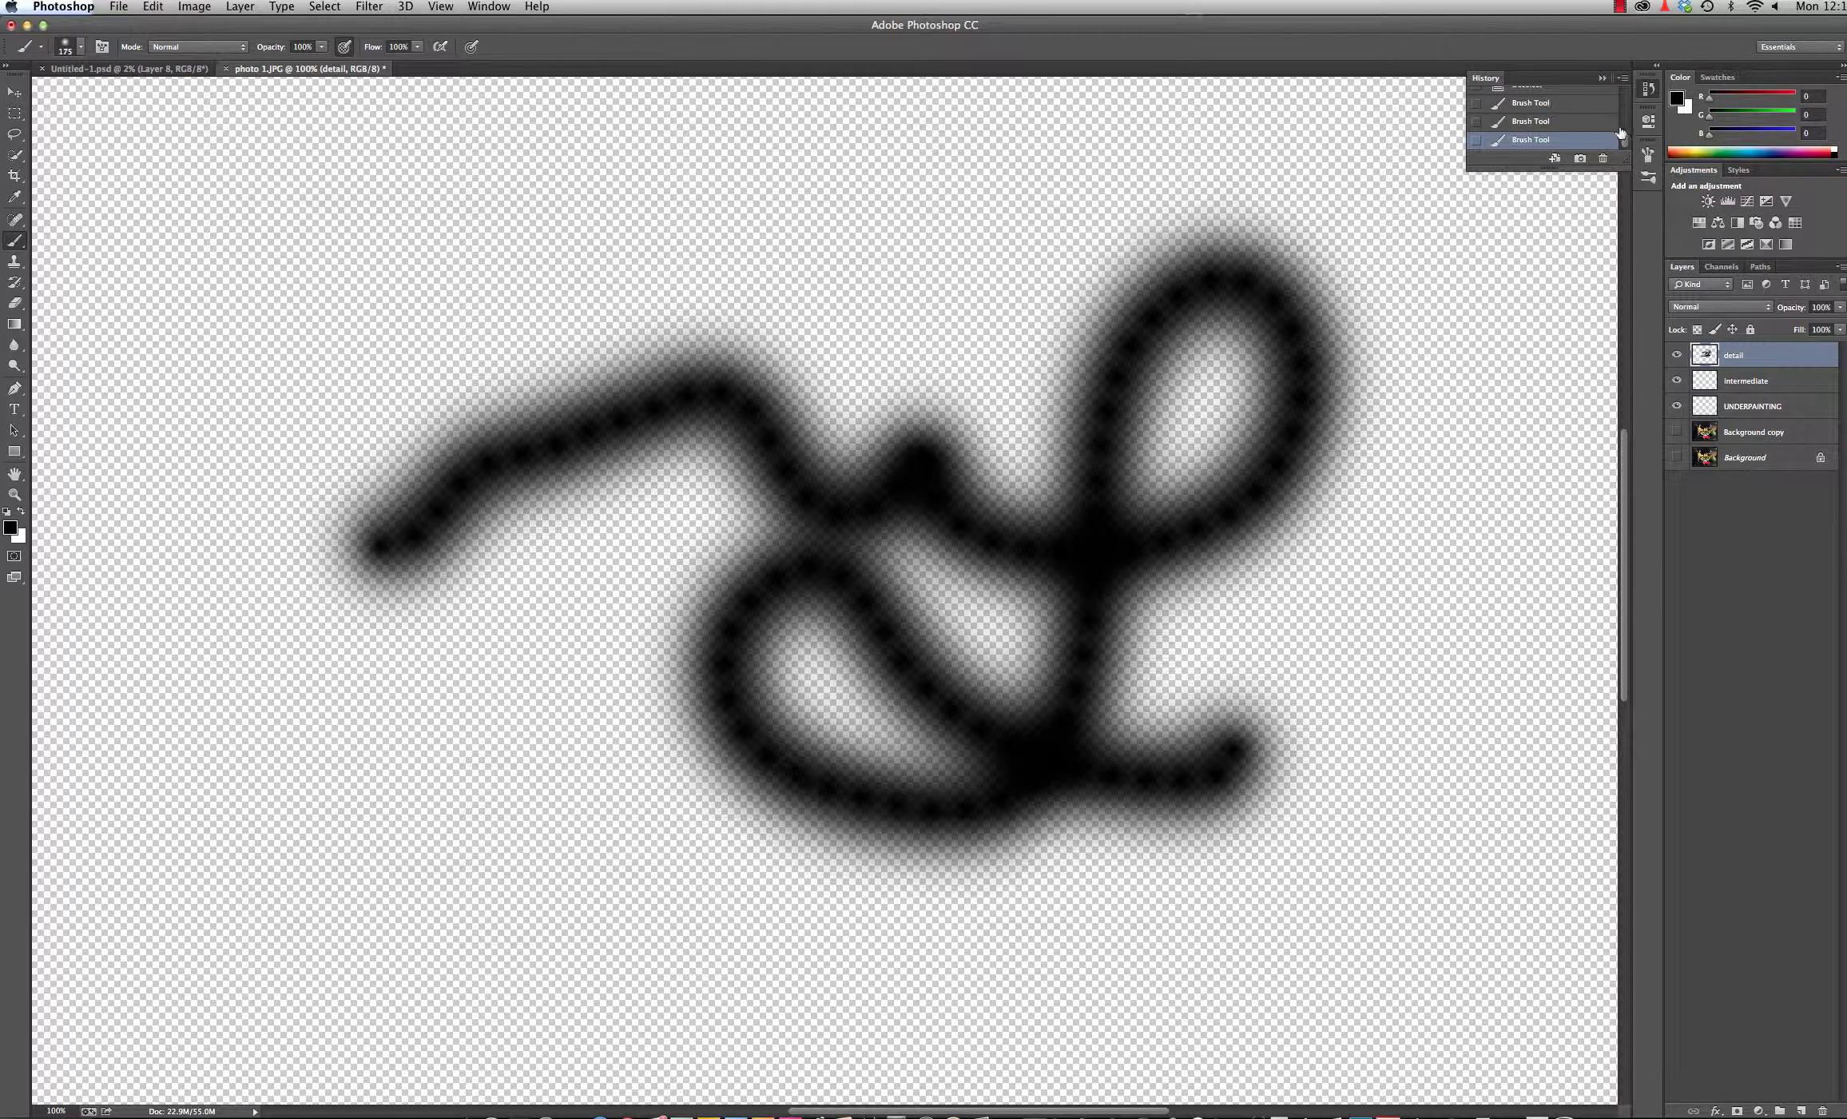
pyautogui.scroll(2, 1554, 120)
pyautogui.click(1542, 128)
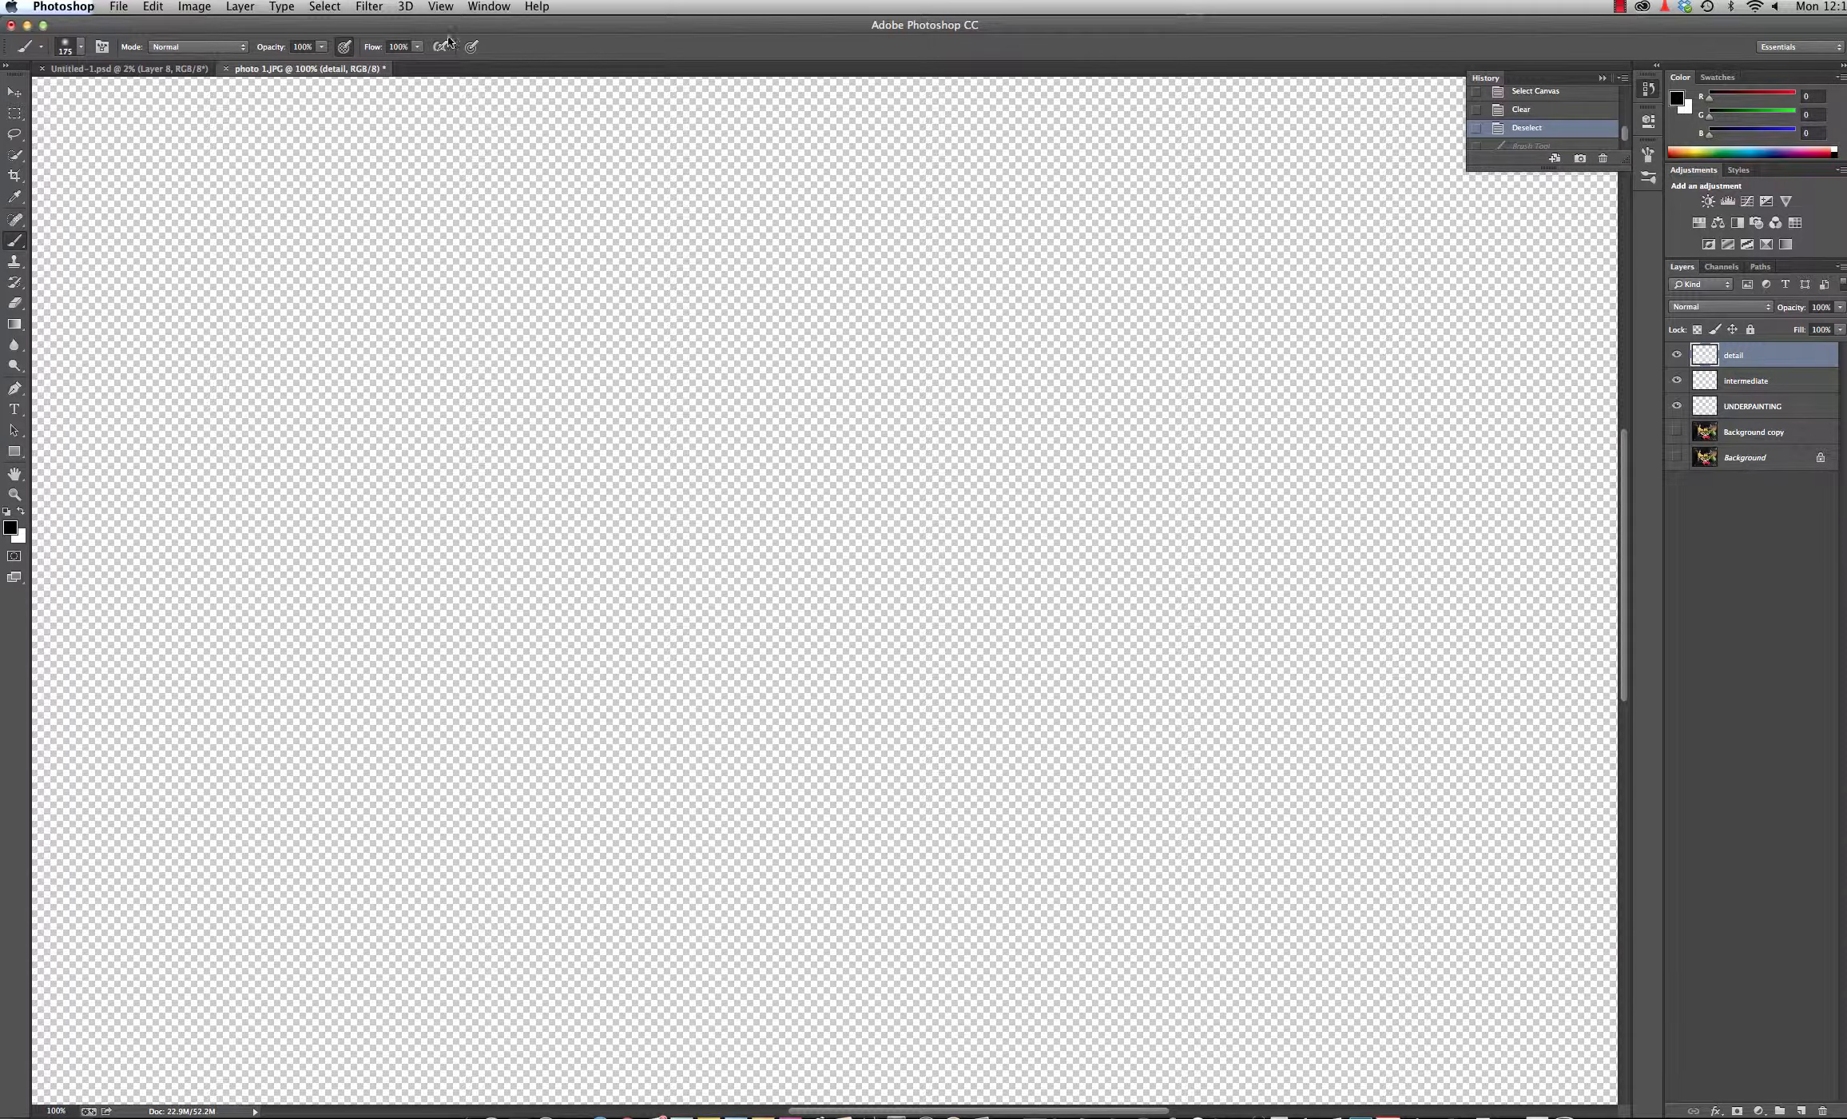
# Enable pen pressure control of brush size and paint a dark zigzag stroke in the canvas's upper-left area.
pyautogui.click(471, 48)
pyautogui.moveTo(379, 427)
pyautogui.mouseDown()
pyautogui.moveTo(392, 454)
pyautogui.moveTo(582, 342)
pyautogui.moveTo(705, 540)
pyautogui.moveTo(805, 502)
pyautogui.moveTo(795, 514)
pyautogui.mouseUp()
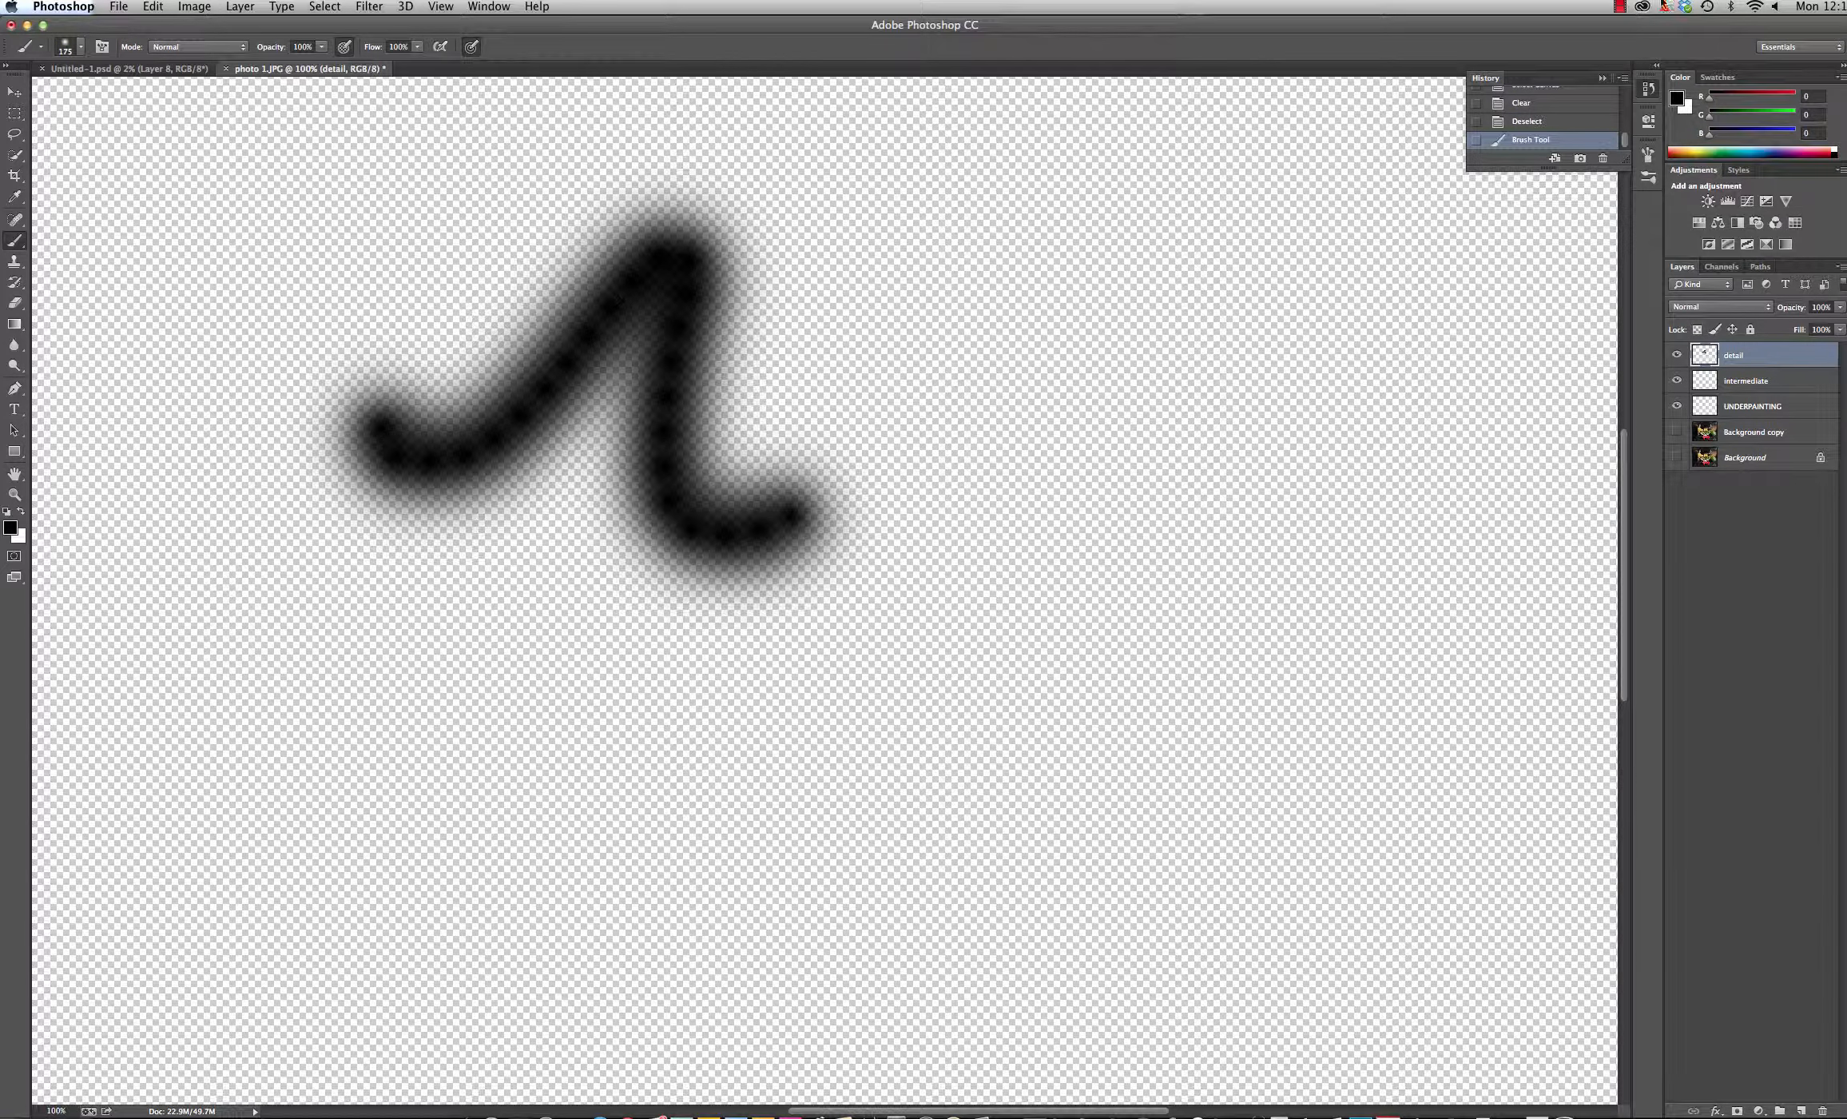
pyautogui.click(1623, 9)
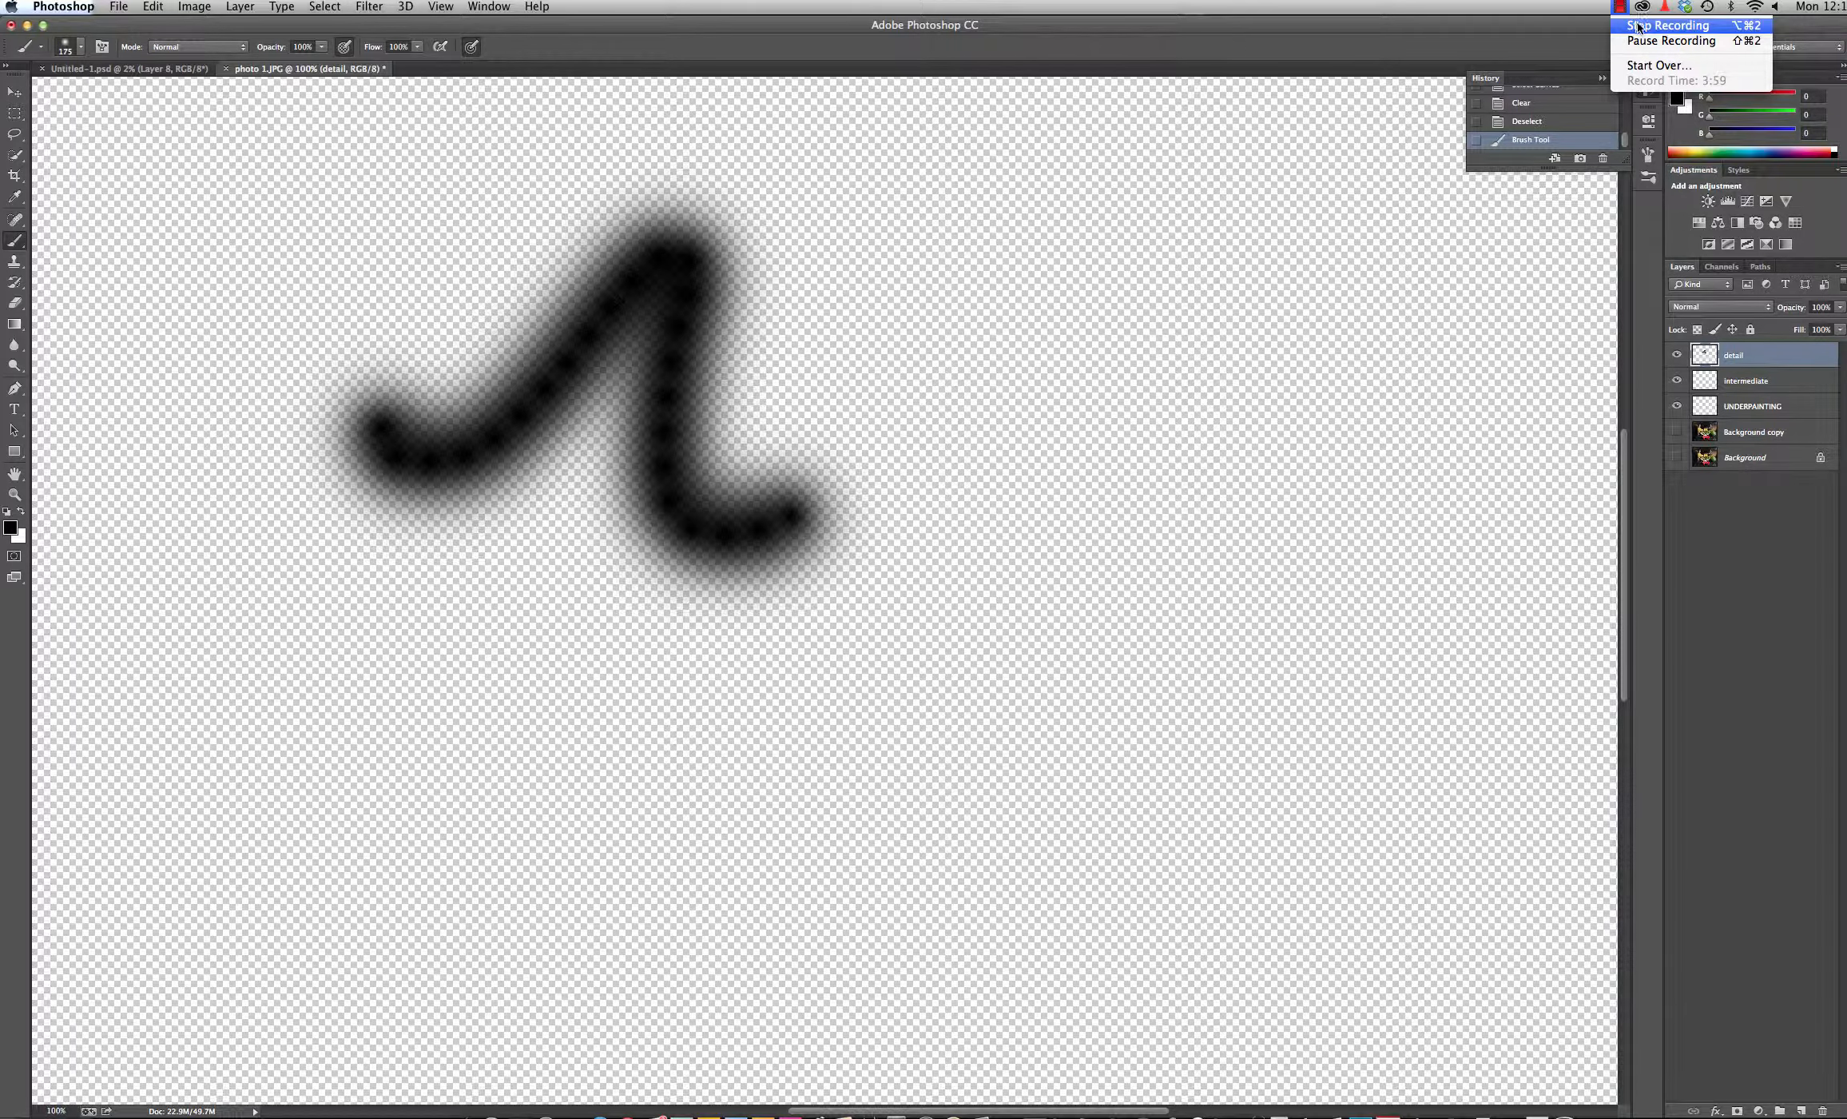
pyautogui.click(1643, 40)
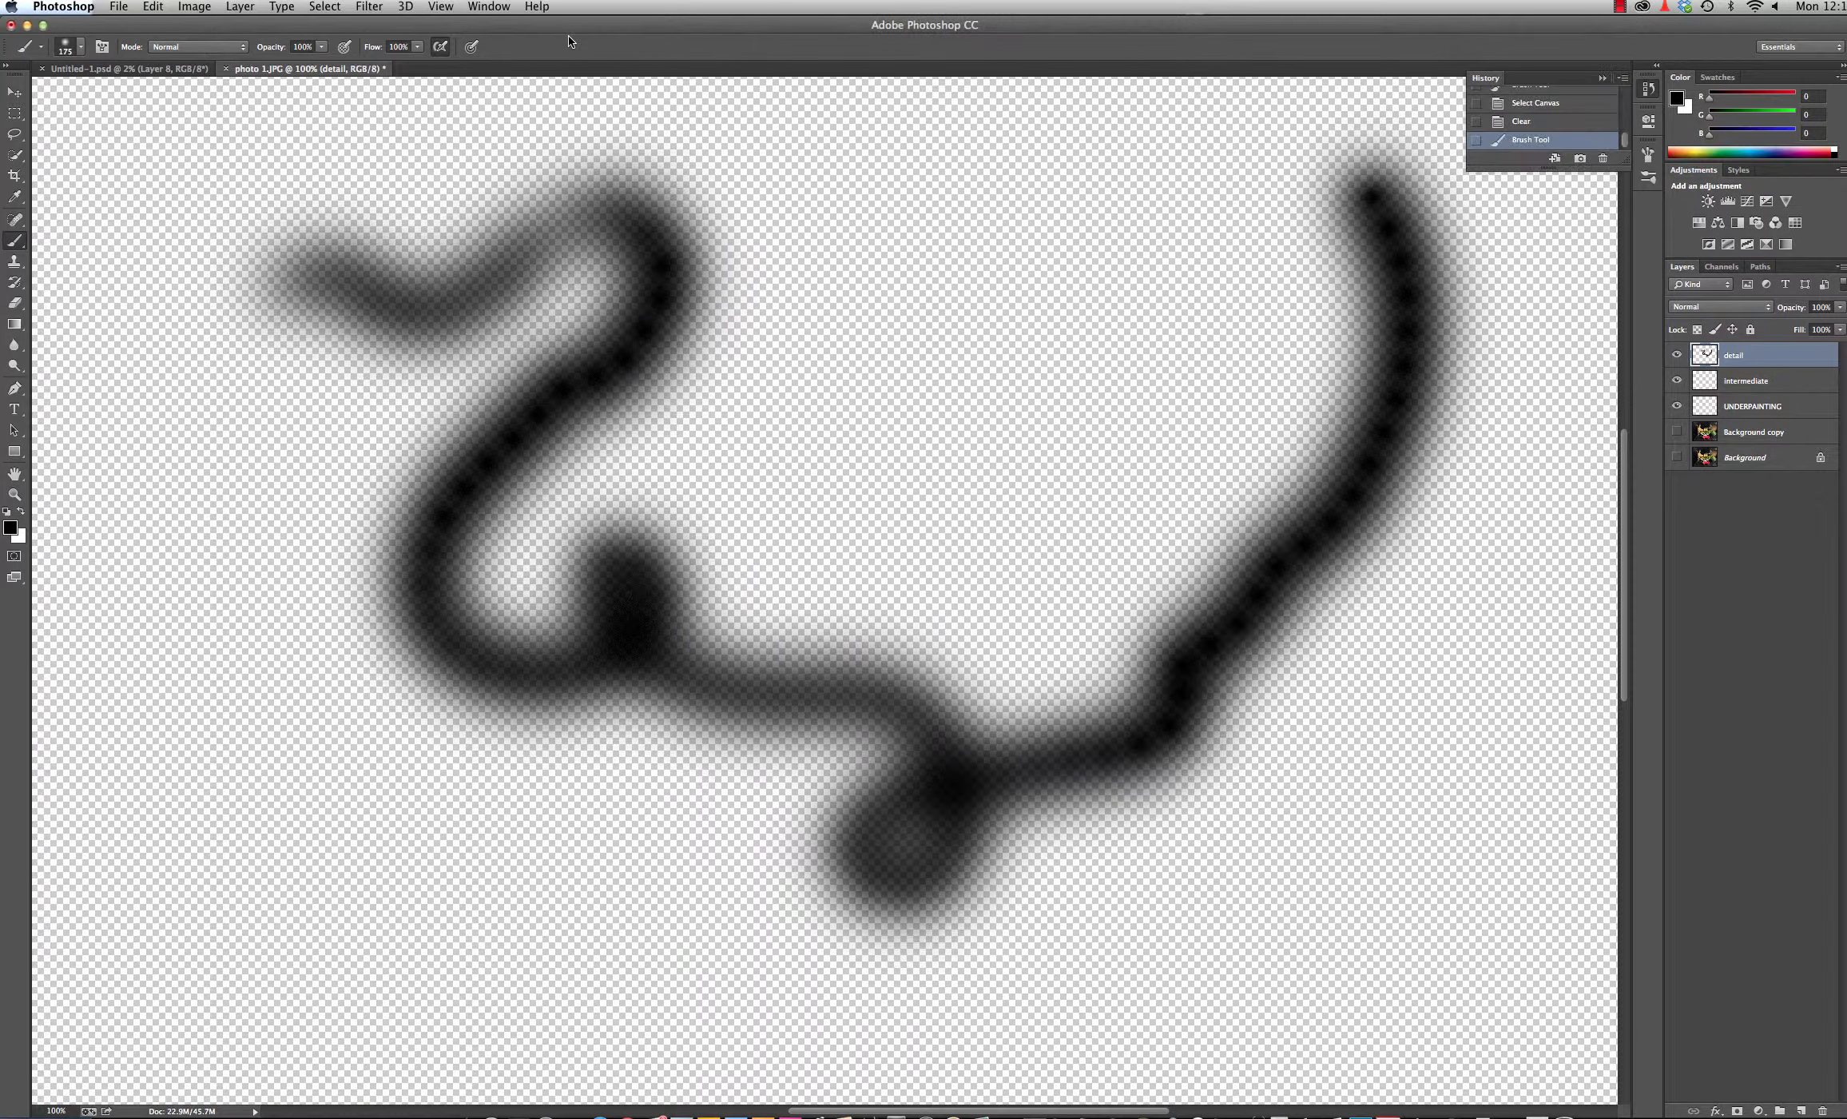
# Clear the detail layer and switch the brush from airbrush build-up to pen pressure control of size.
pyautogui.click(571, 44)
pyautogui.press('super+a')
pyautogui.press('Delete')
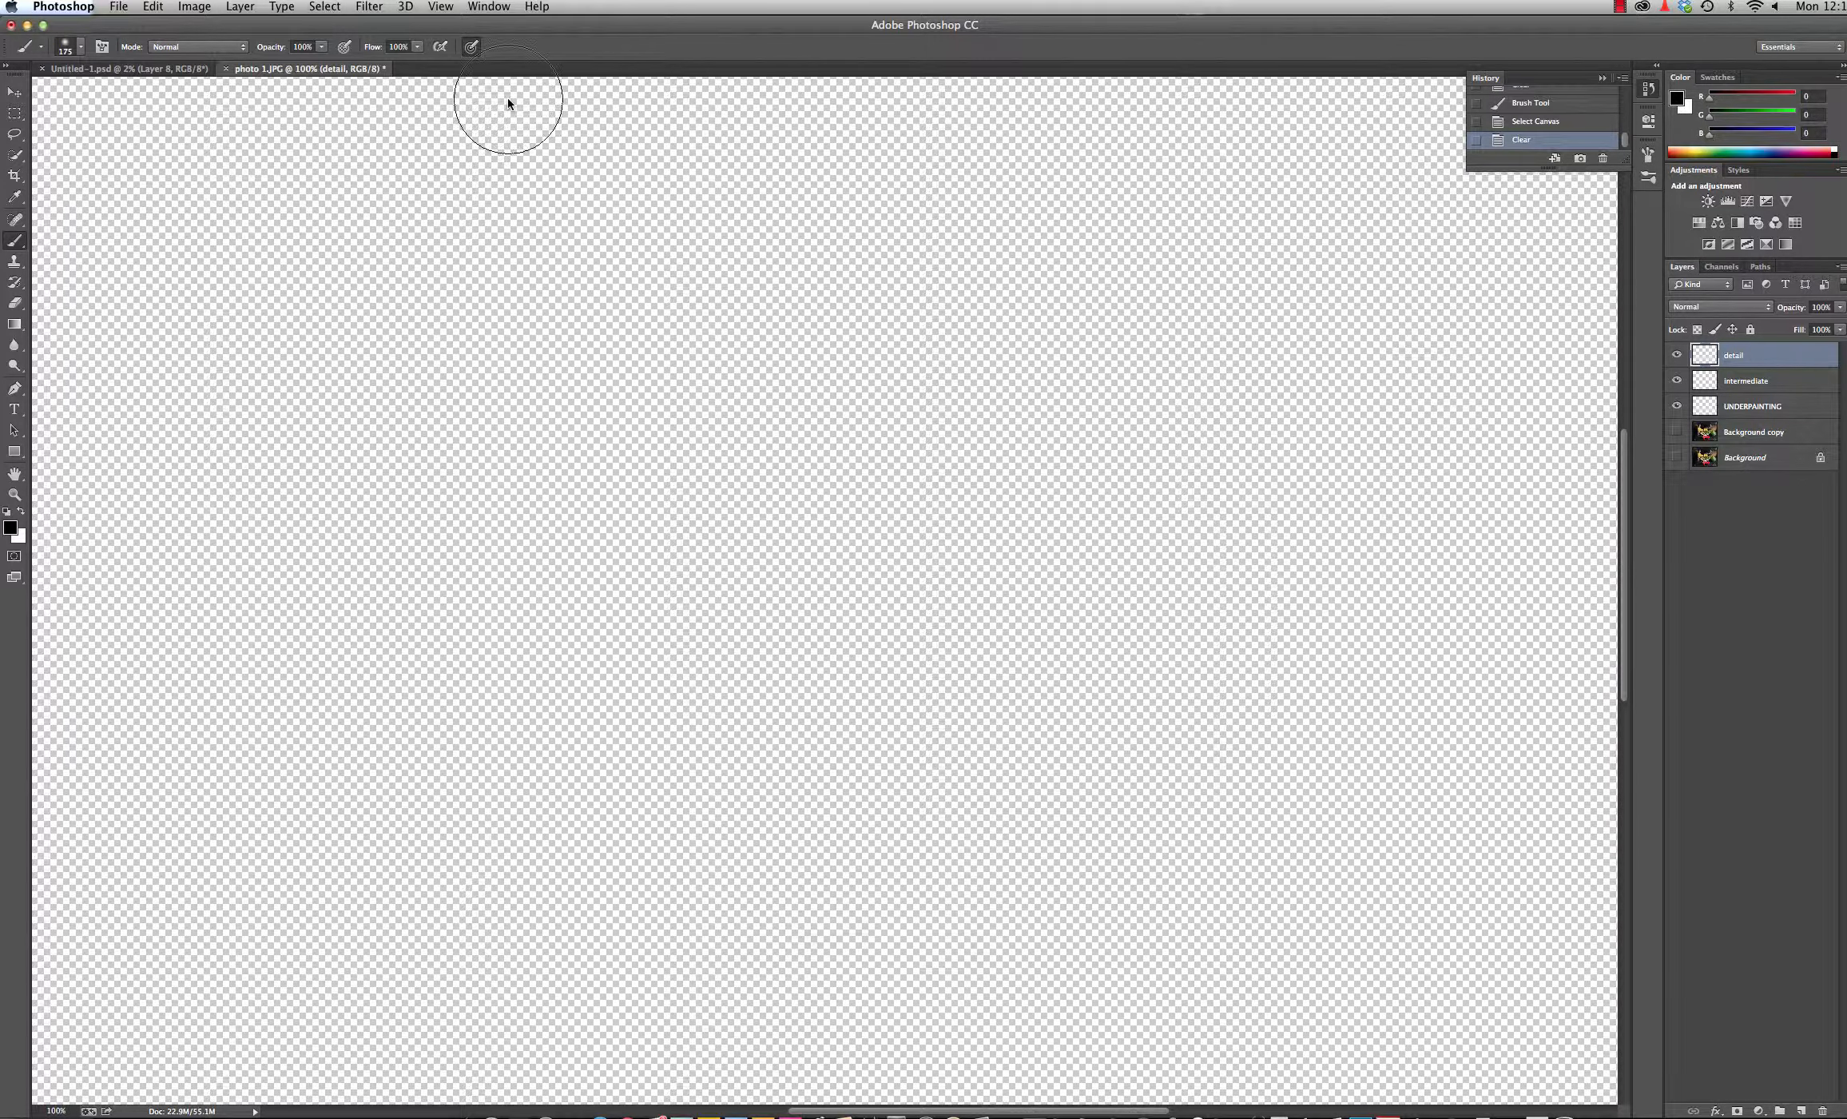
# Paint long curving black test strokes across the canvas with varying pen pressure and clear them from the detail layer.
pyautogui.moveTo(406, 608)
pyautogui.mouseDown()
pyautogui.moveTo(474, 690)
pyautogui.moveTo(1208, 648)
pyautogui.moveTo(1187, 318)
pyautogui.mouseUp()
pyautogui.moveTo(959, 263)
pyautogui.mouseDown()
pyautogui.moveTo(793, 410)
pyautogui.moveTo(1028, 425)
pyautogui.moveTo(937, 375)
pyautogui.moveTo(1016, 372)
pyautogui.moveTo(832, 389)
pyautogui.moveTo(557, 495)
pyautogui.moveTo(301, 188)
pyautogui.moveTo(161, 642)
pyautogui.moveTo(665, 848)
pyautogui.moveTo(1128, 900)
pyautogui.moveTo(1362, 901)
pyautogui.mouseUp()
pyautogui.moveTo(1450, 783)
pyautogui.mouseDown()
pyautogui.moveTo(1453, 334)
pyautogui.moveTo(1332, 177)
pyautogui.moveTo(1133, 48)
pyautogui.moveTo(822, 79)
pyautogui.moveTo(608, 215)
pyautogui.moveTo(660, 248)
pyautogui.mouseUp()
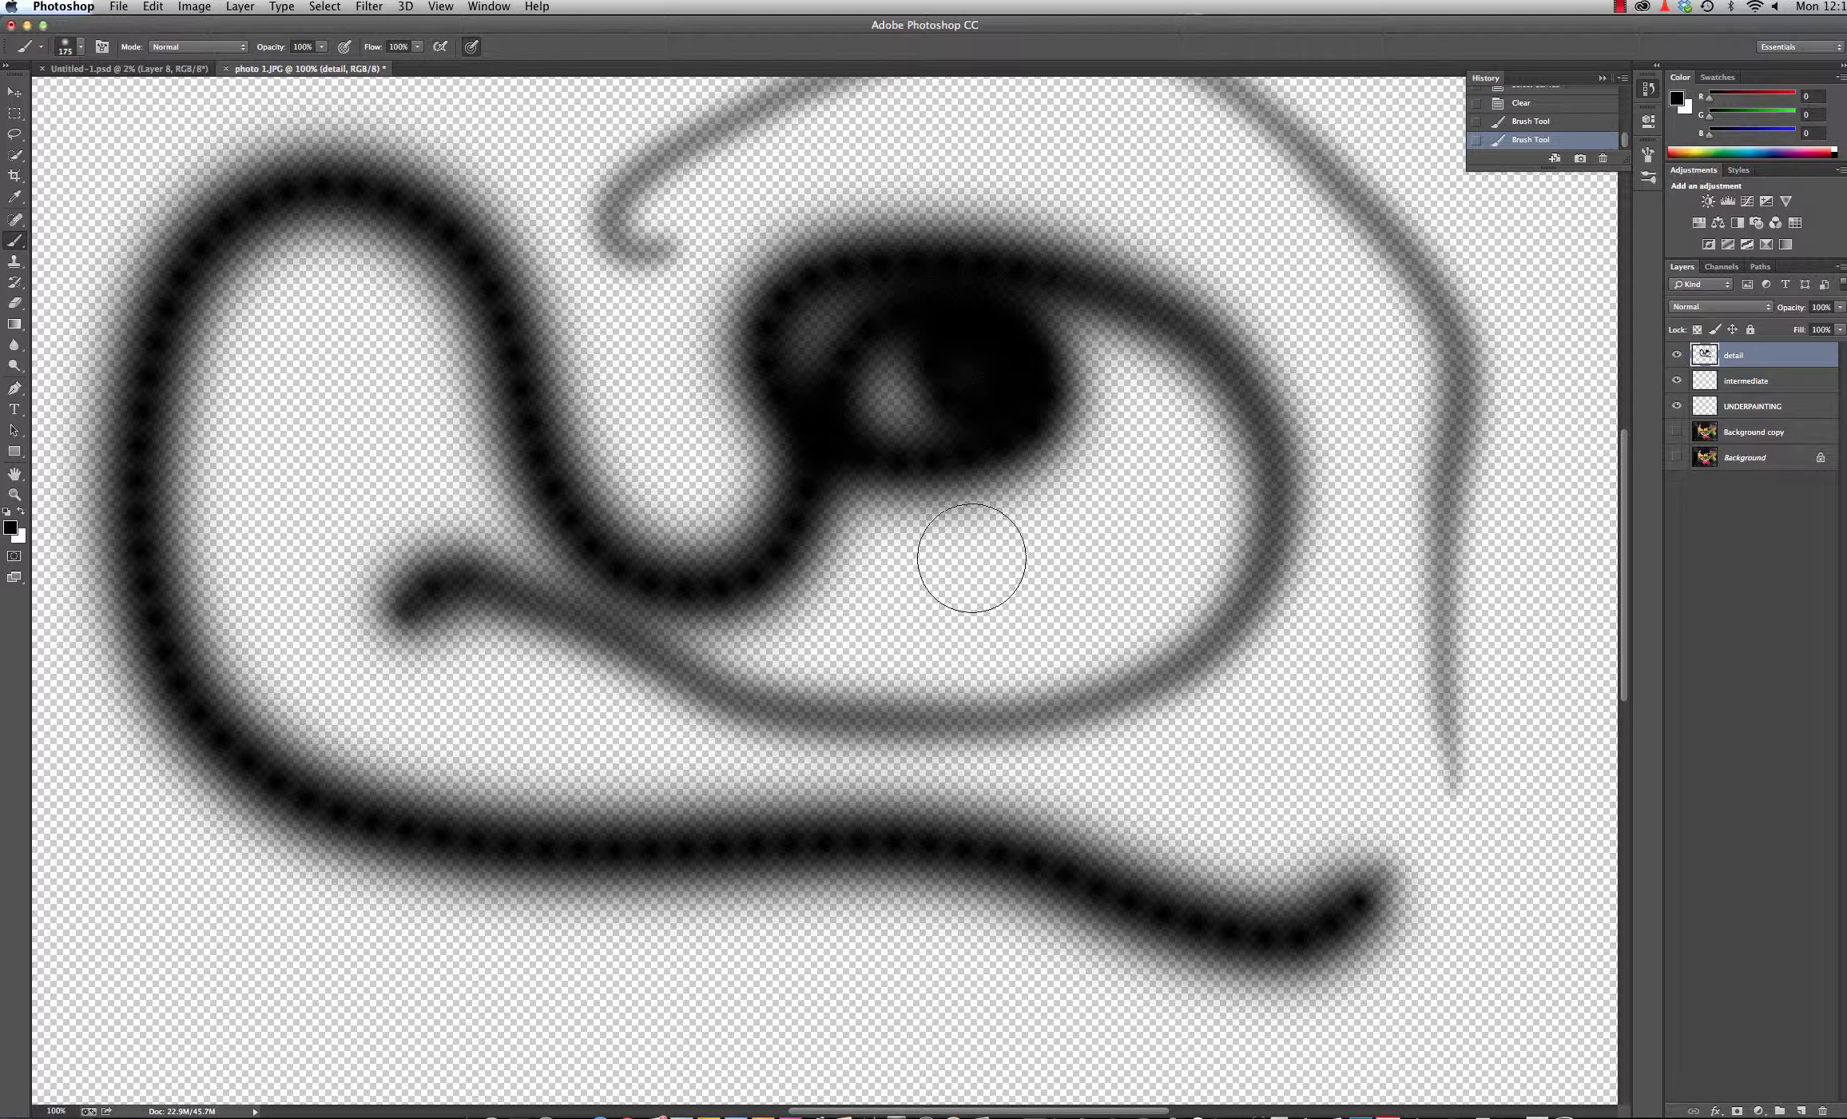
pyautogui.press('super+a')
pyautogui.press('BackSpace')
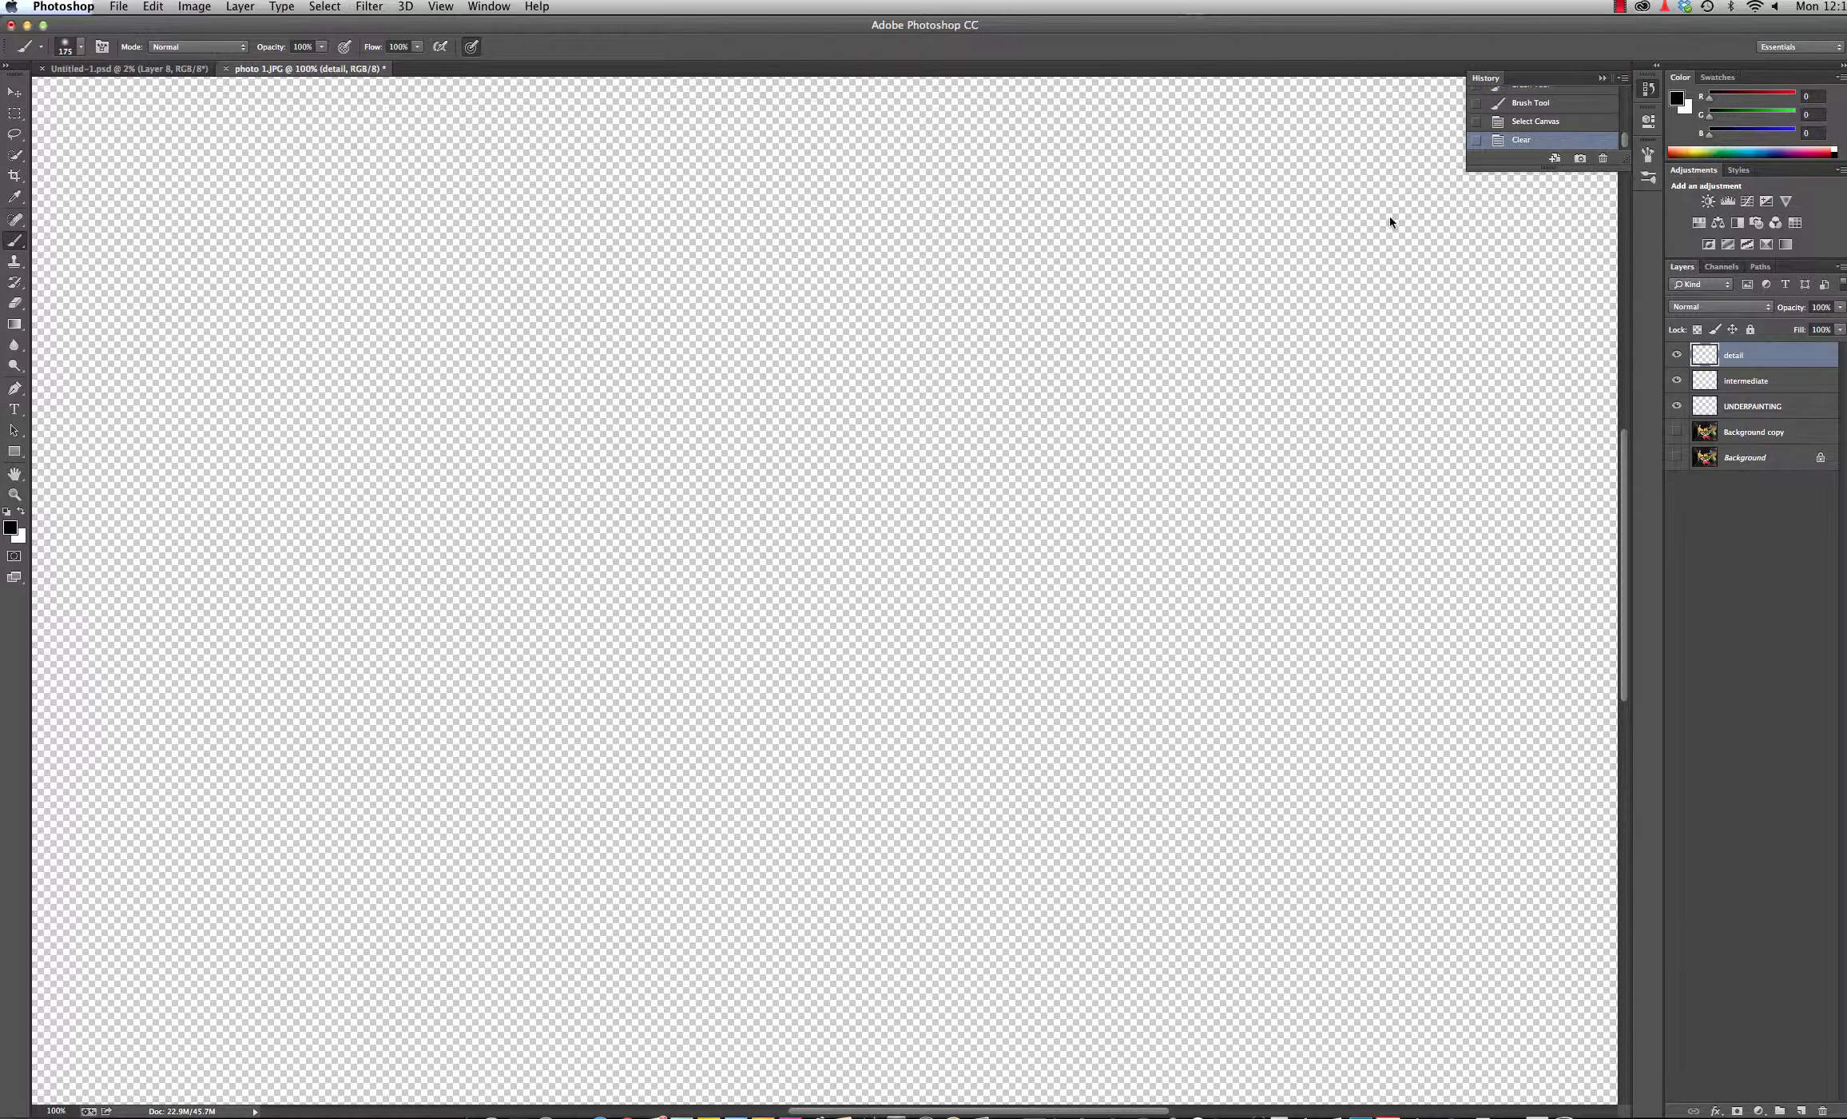
# Examine the 175 px brush's size, hardness and Shape Dynamics settings, and toggle pen pressure opacity on and off.
pyautogui.click(81, 49)
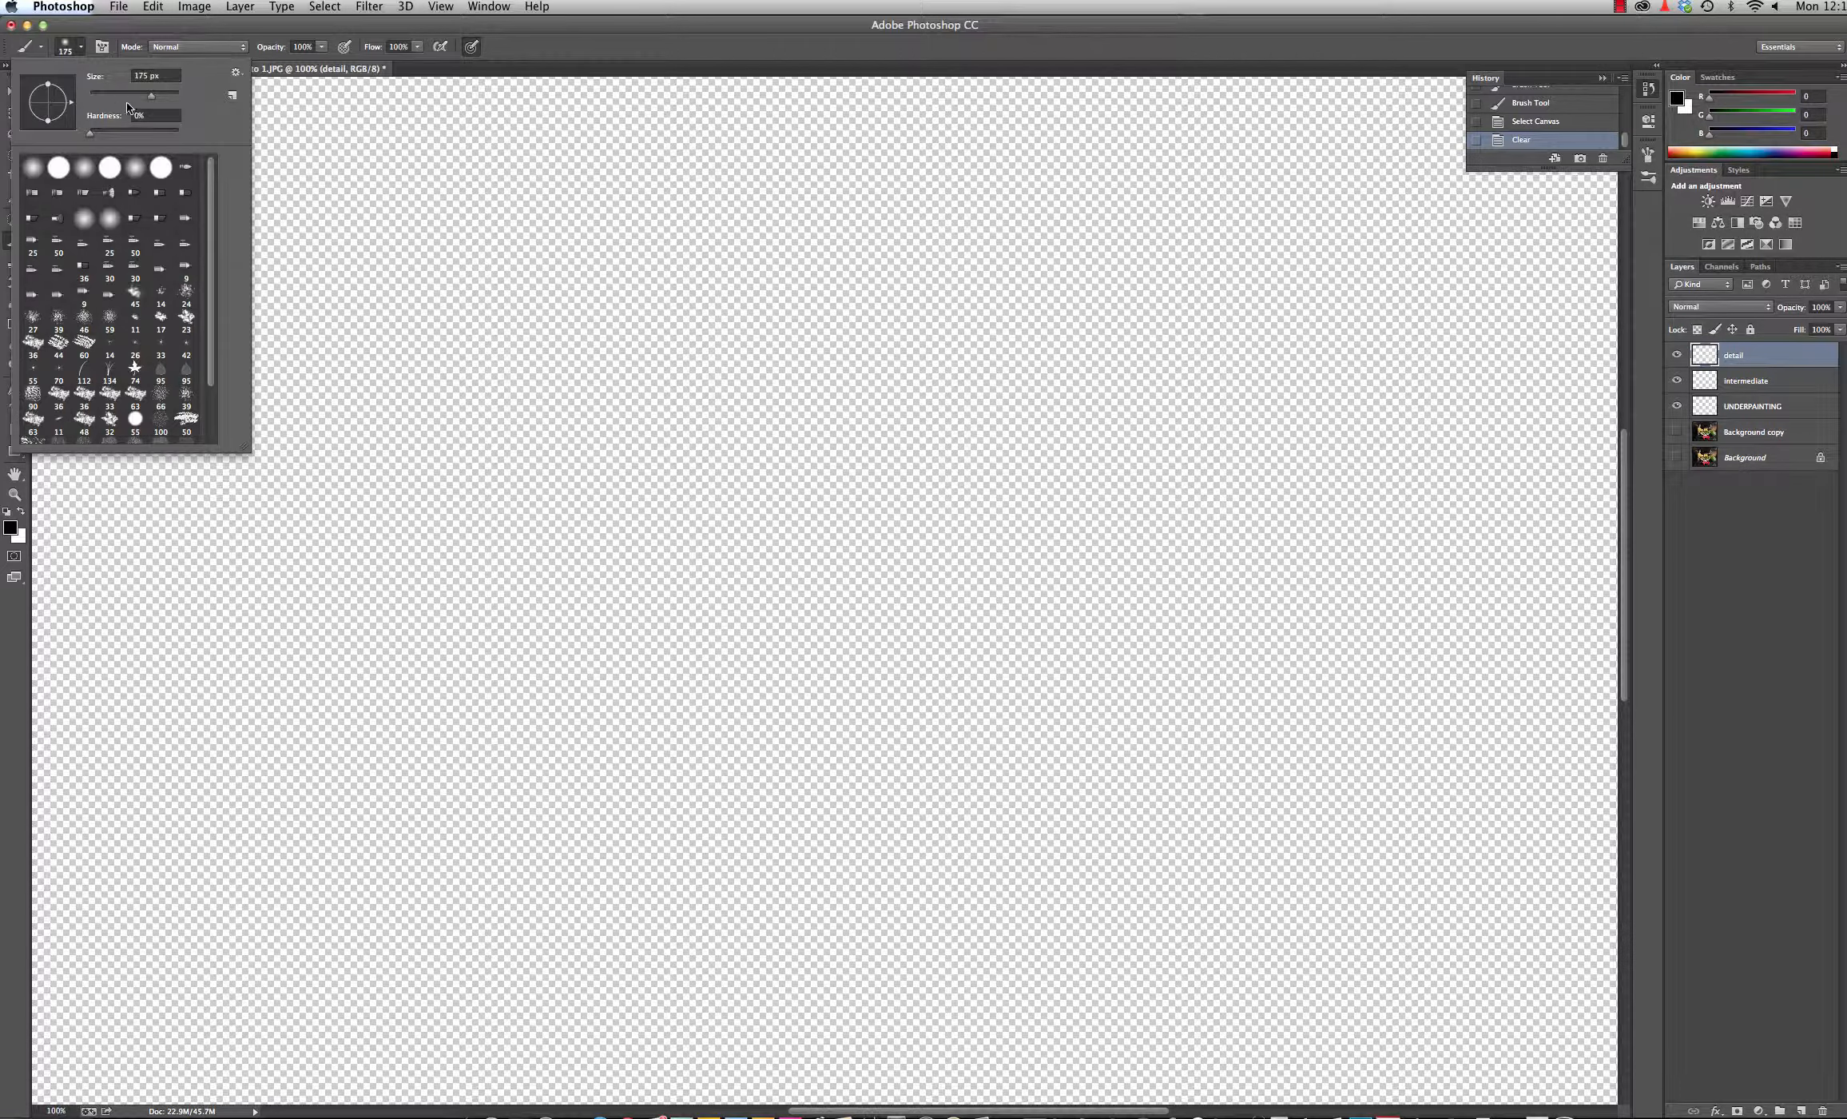
pyautogui.click(104, 48)
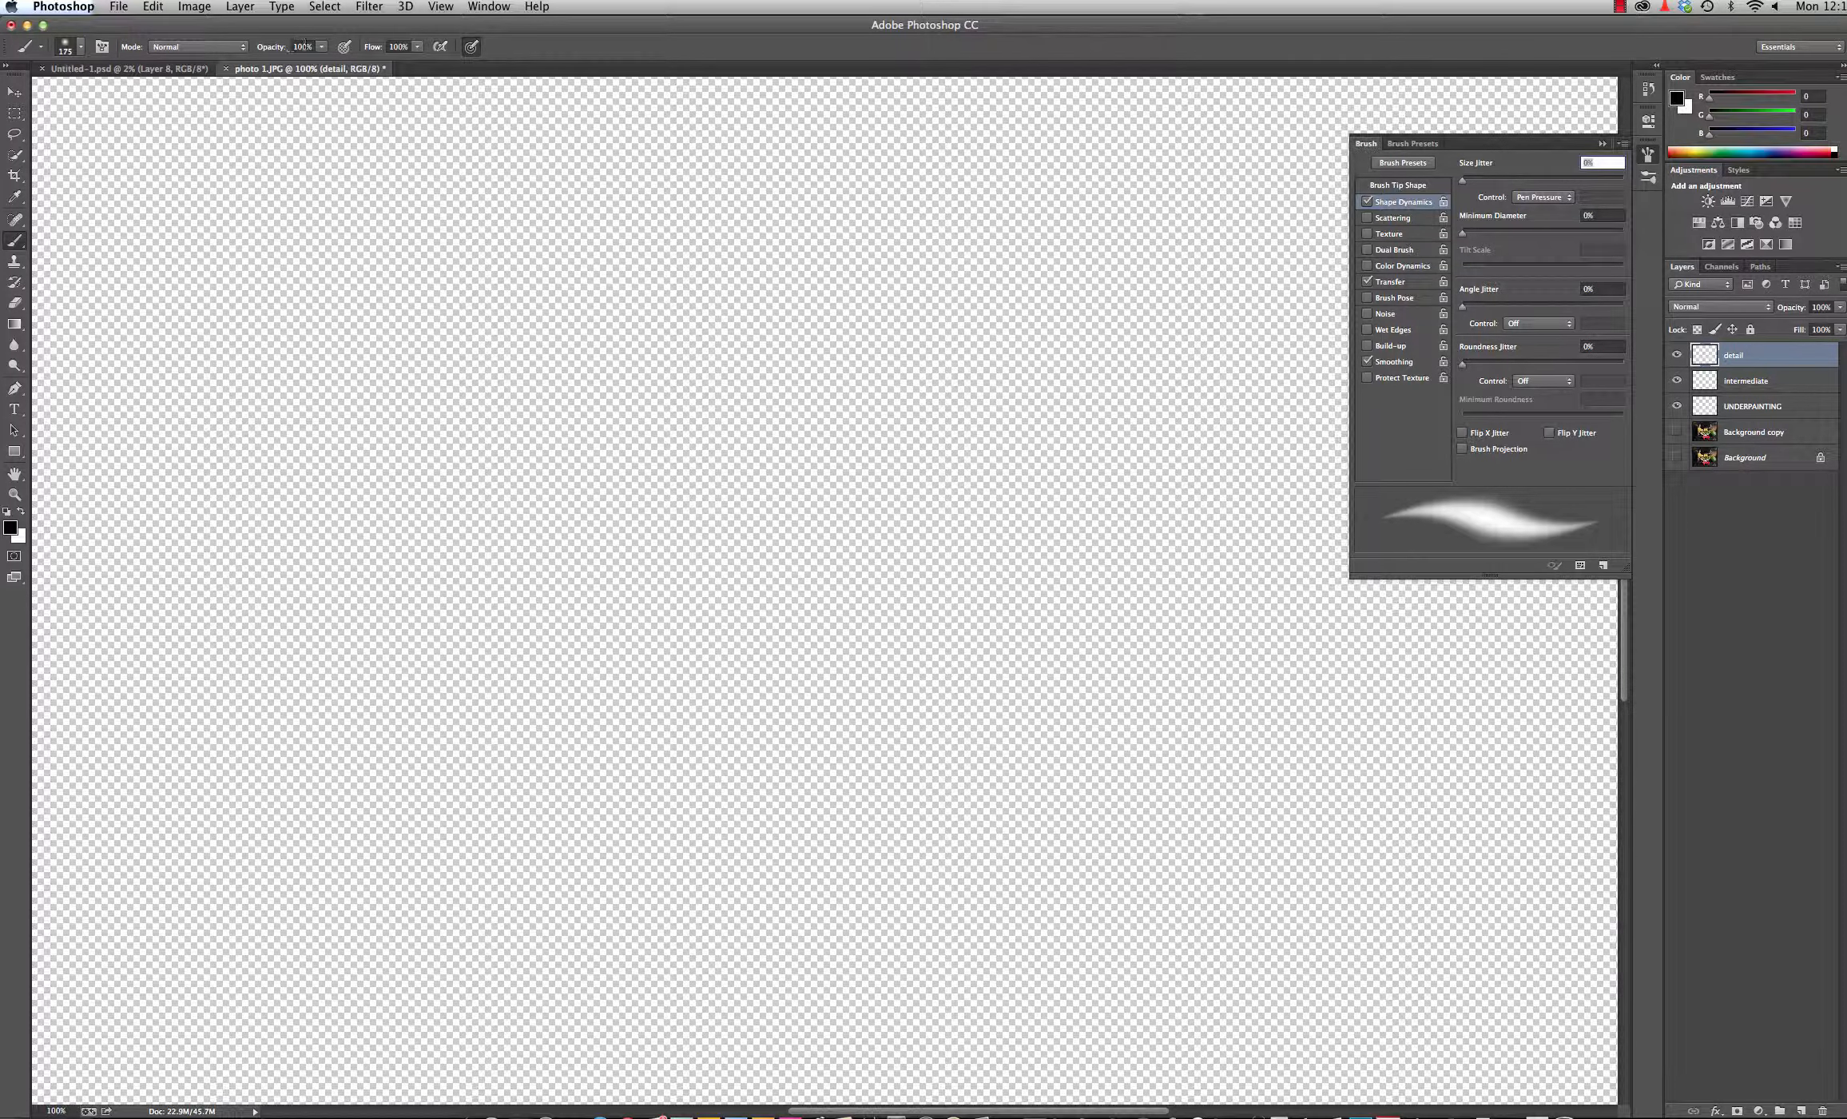
pyautogui.click(351, 44)
pyautogui.click(350, 47)
# Show the Background copy layer with the fruit photo and activate the Move tool.
pyautogui.click(1677, 431)
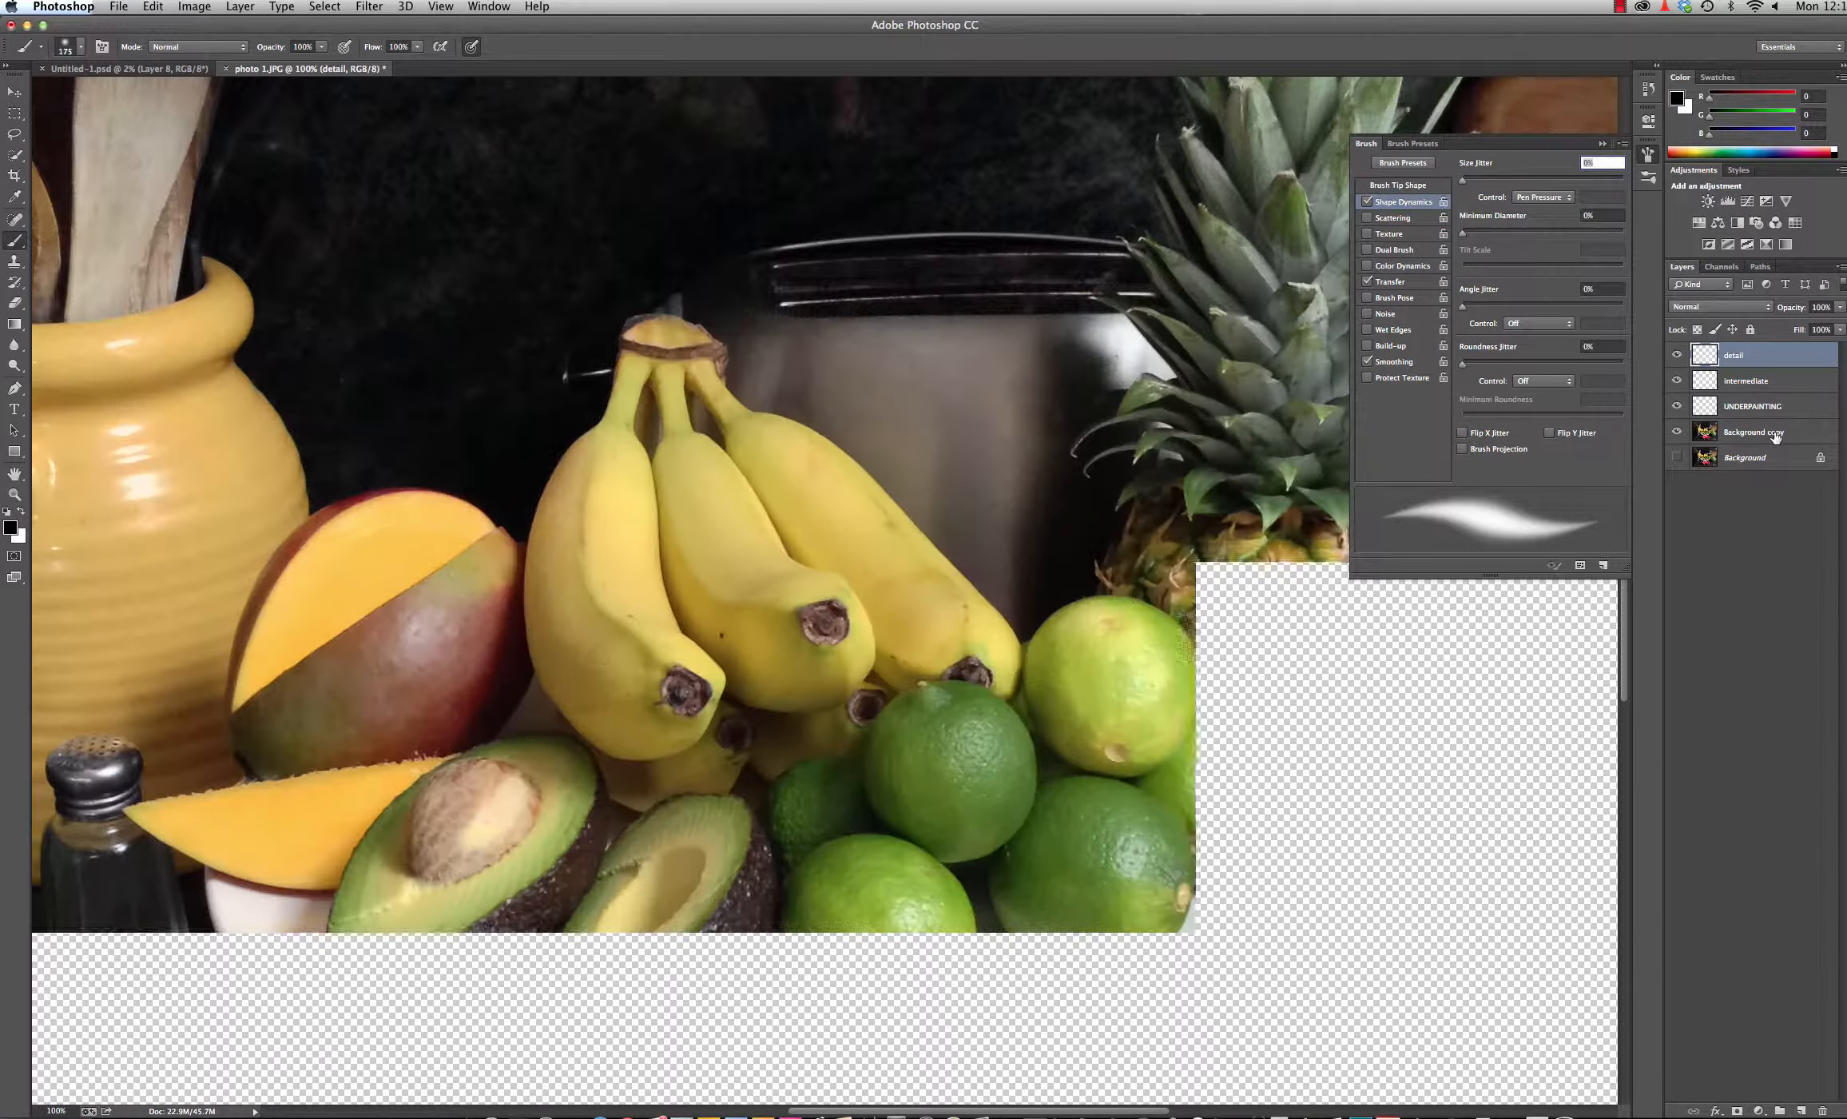
pyautogui.click(15, 92)
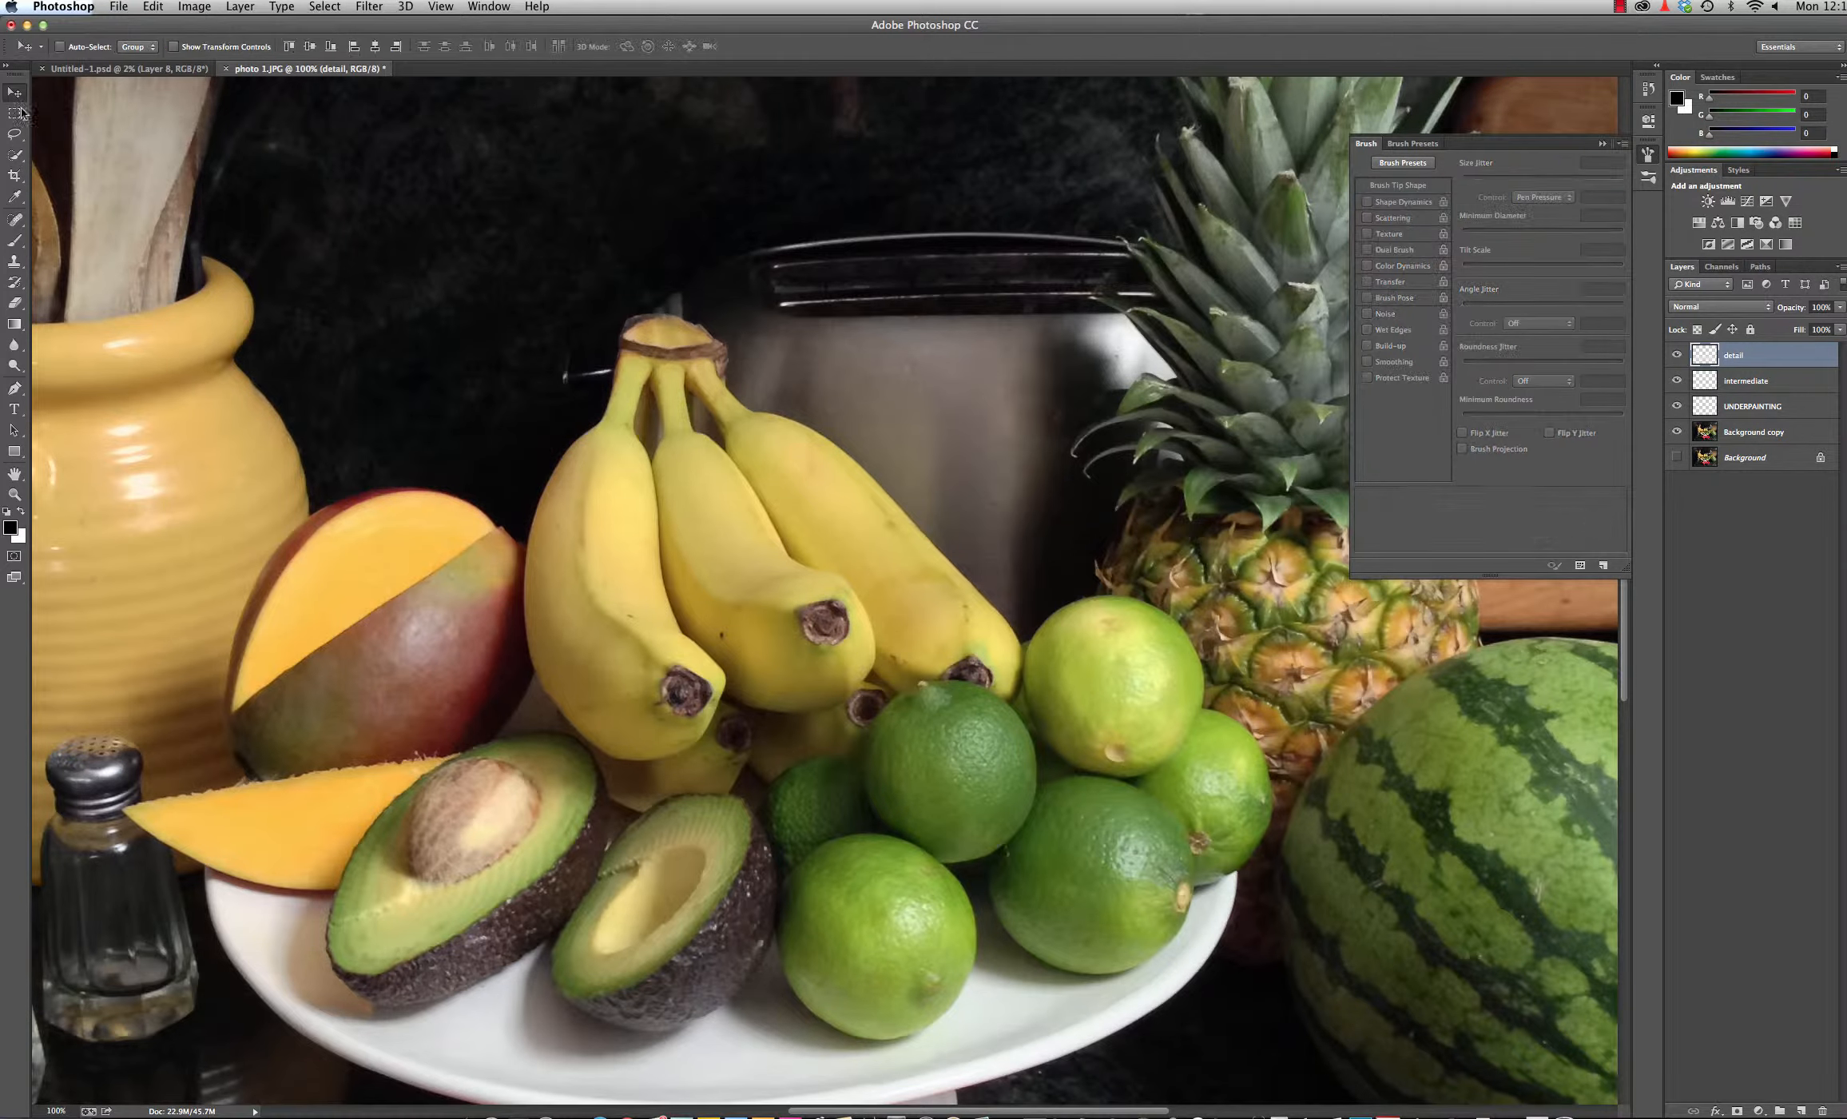